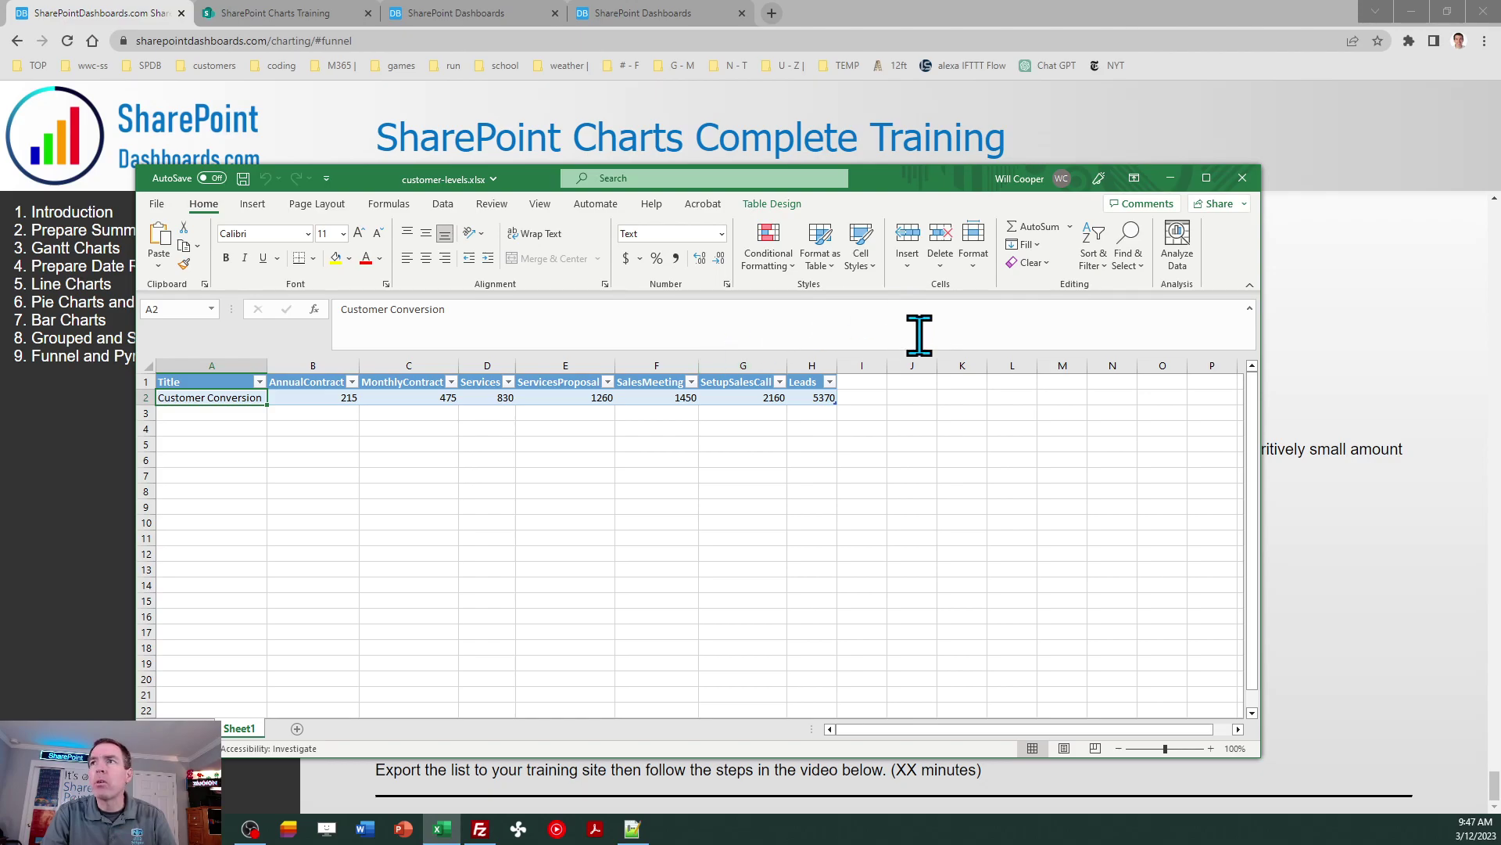
left_click(774, 204)
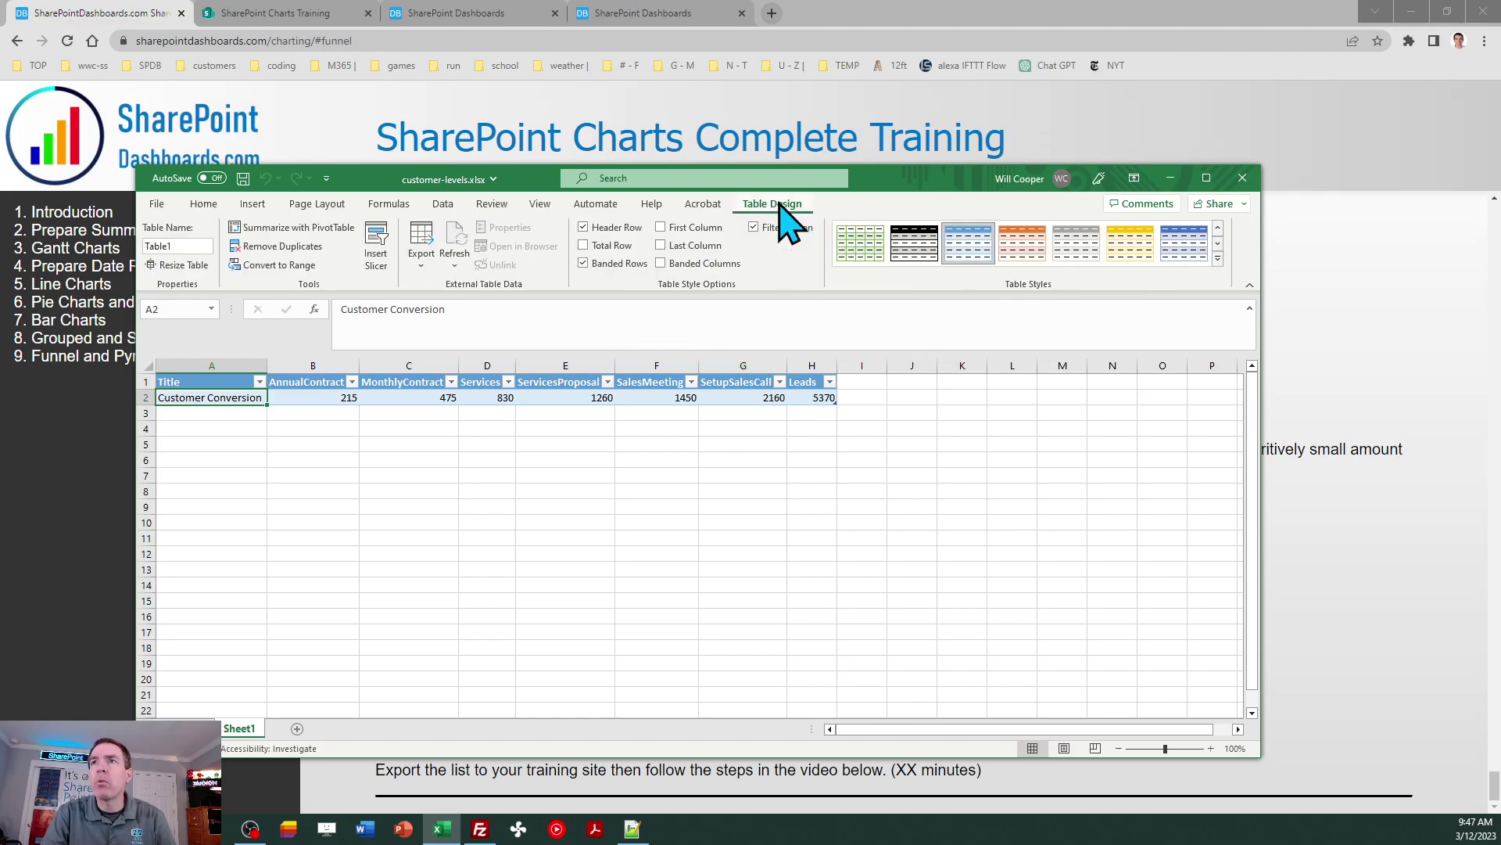
left_click(423, 247)
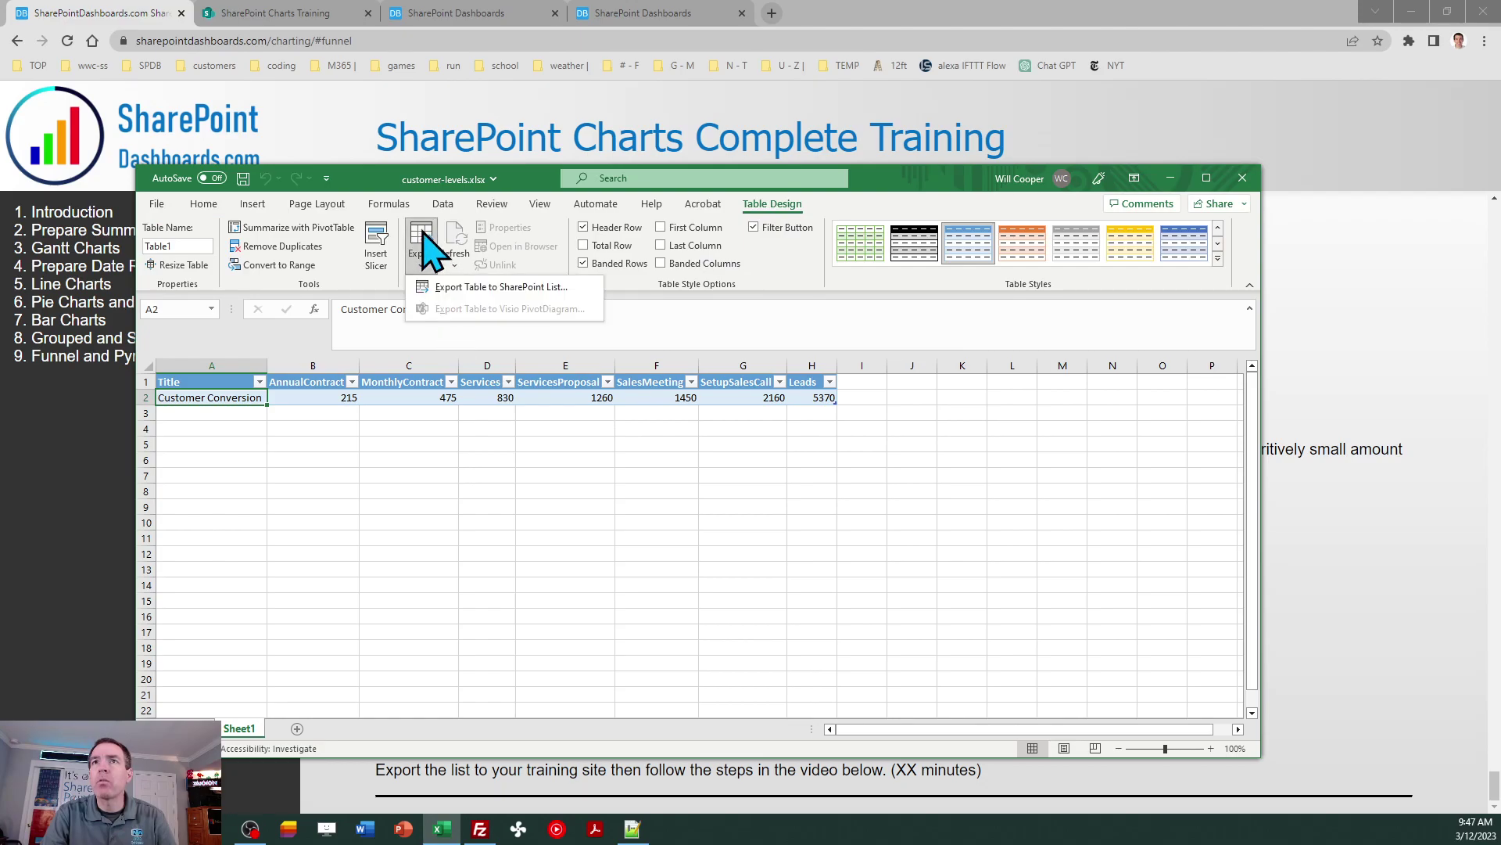
left_click(501, 286)
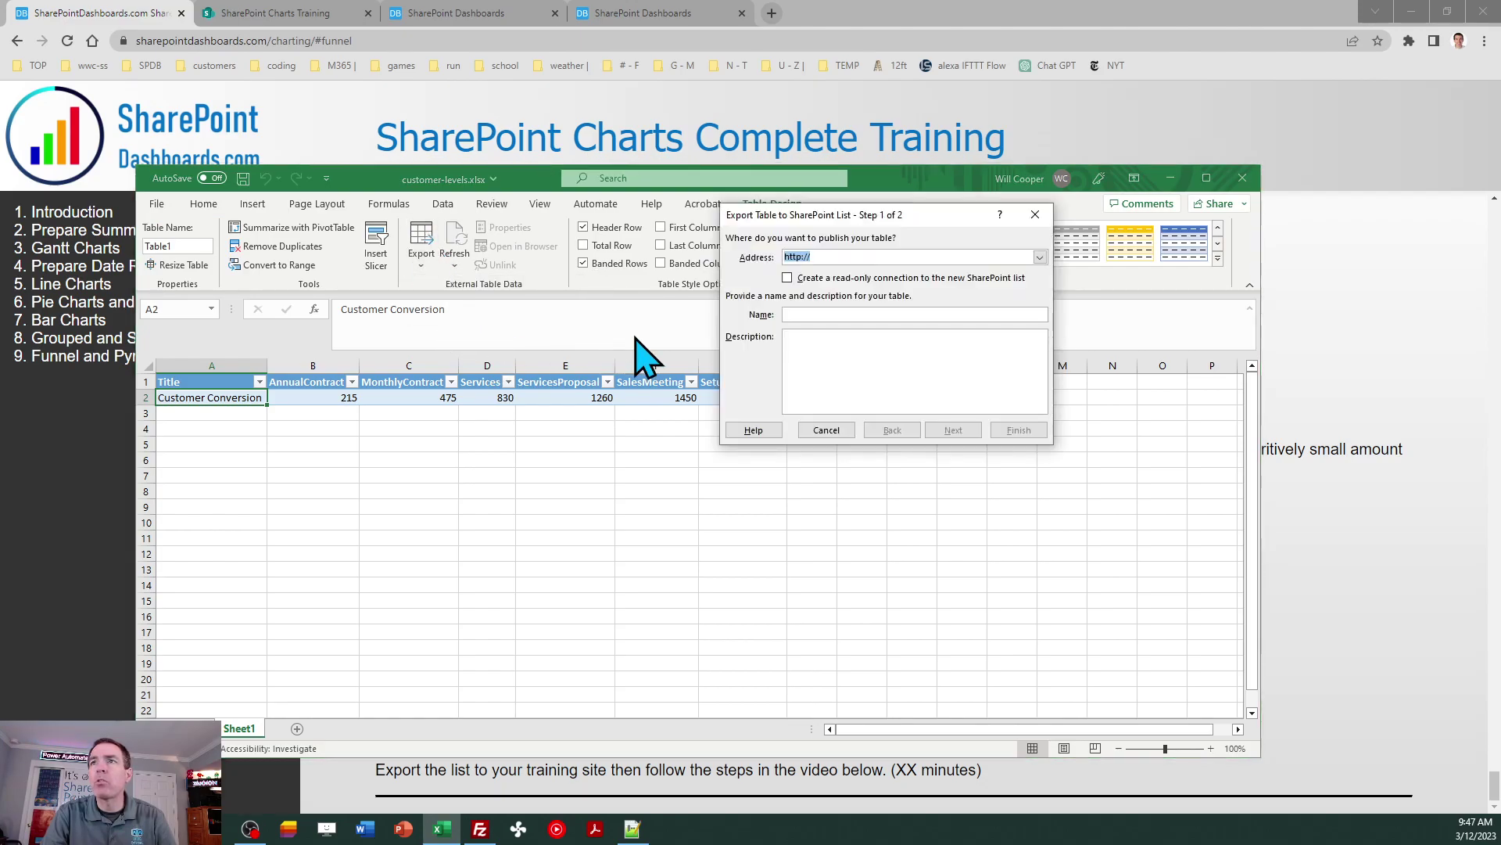
left_click(299, 16)
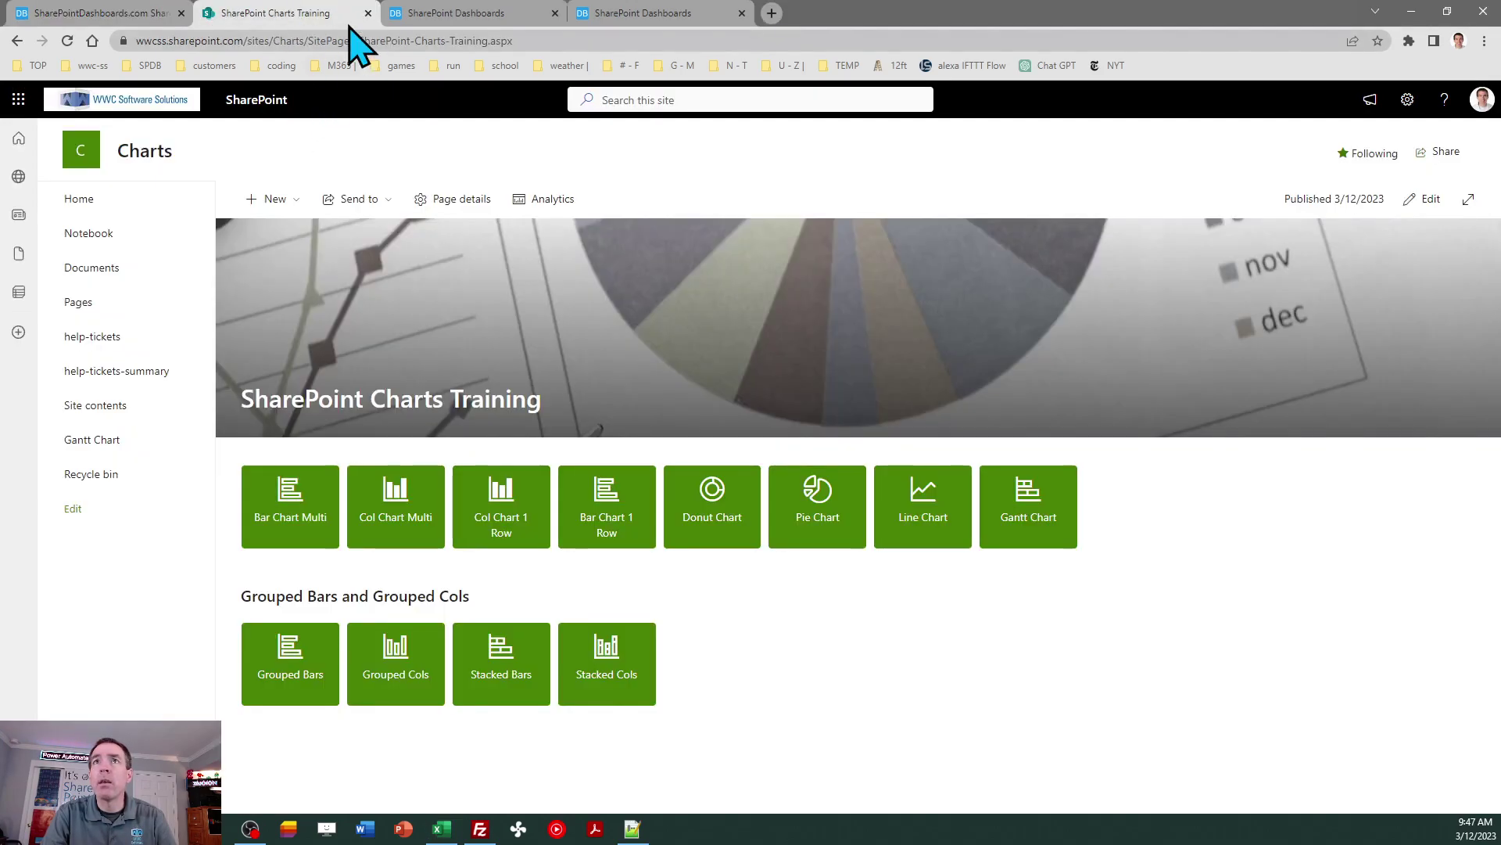
left_click_drag(309, 40, 122, 41)
key("ctrl+c")
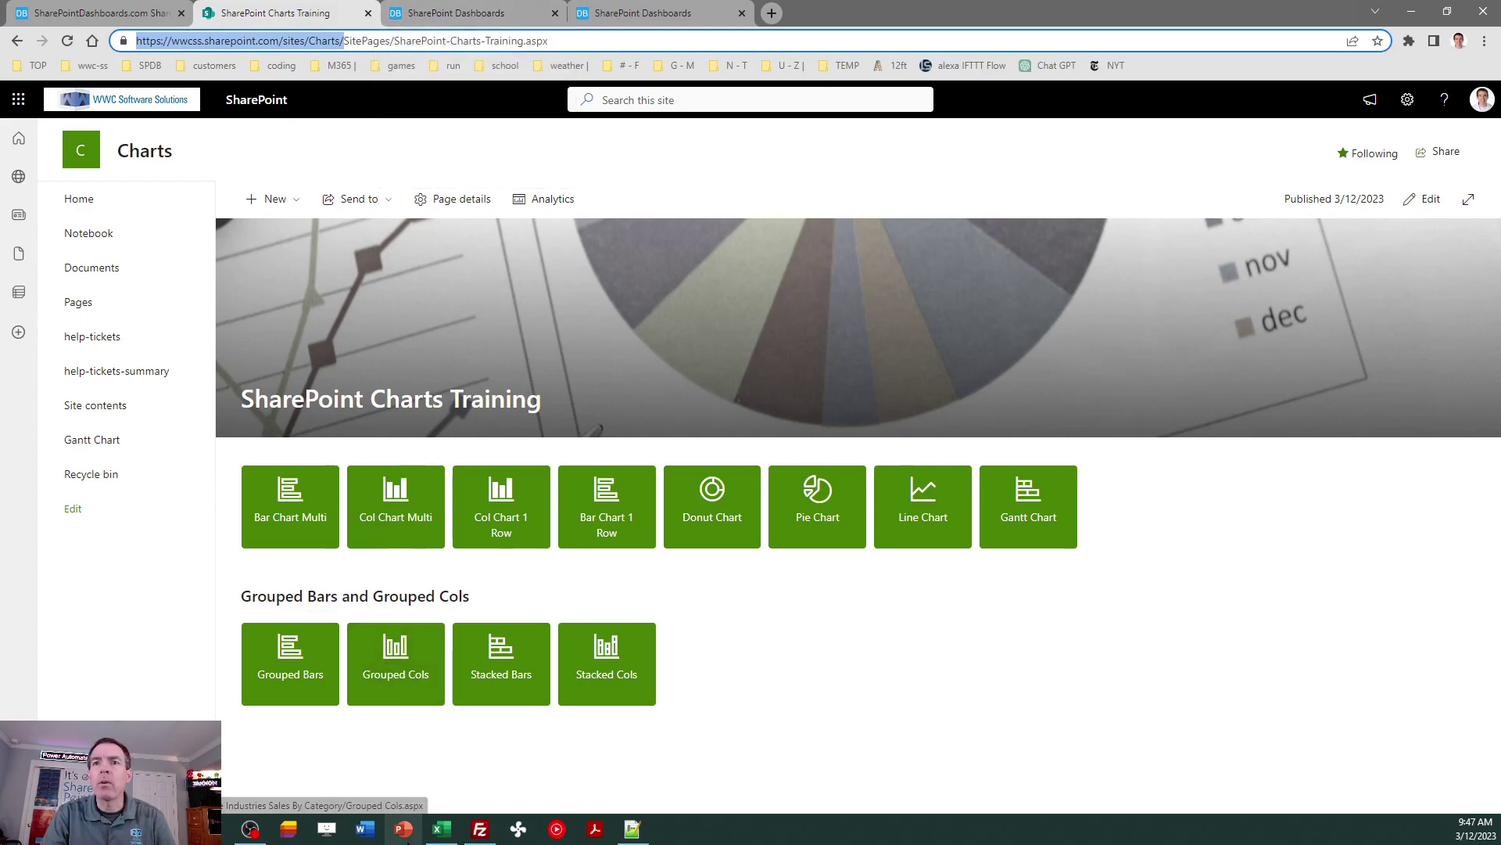
left_click(457, 833)
key("ctrl+v")
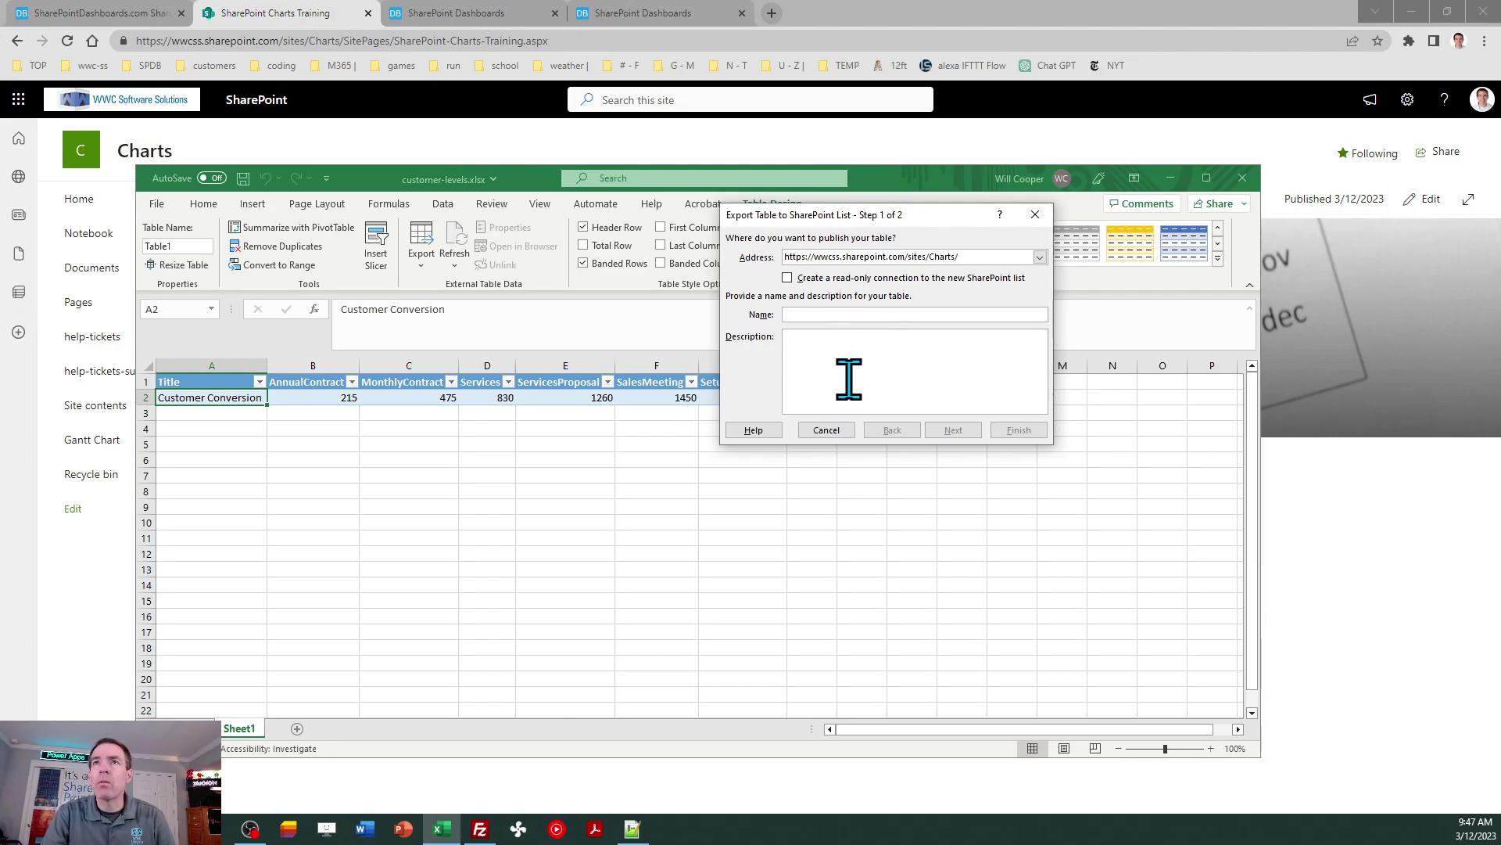
- Name the exported list Customer Levels, complete the export and close the workbook
type("Customer Levels")
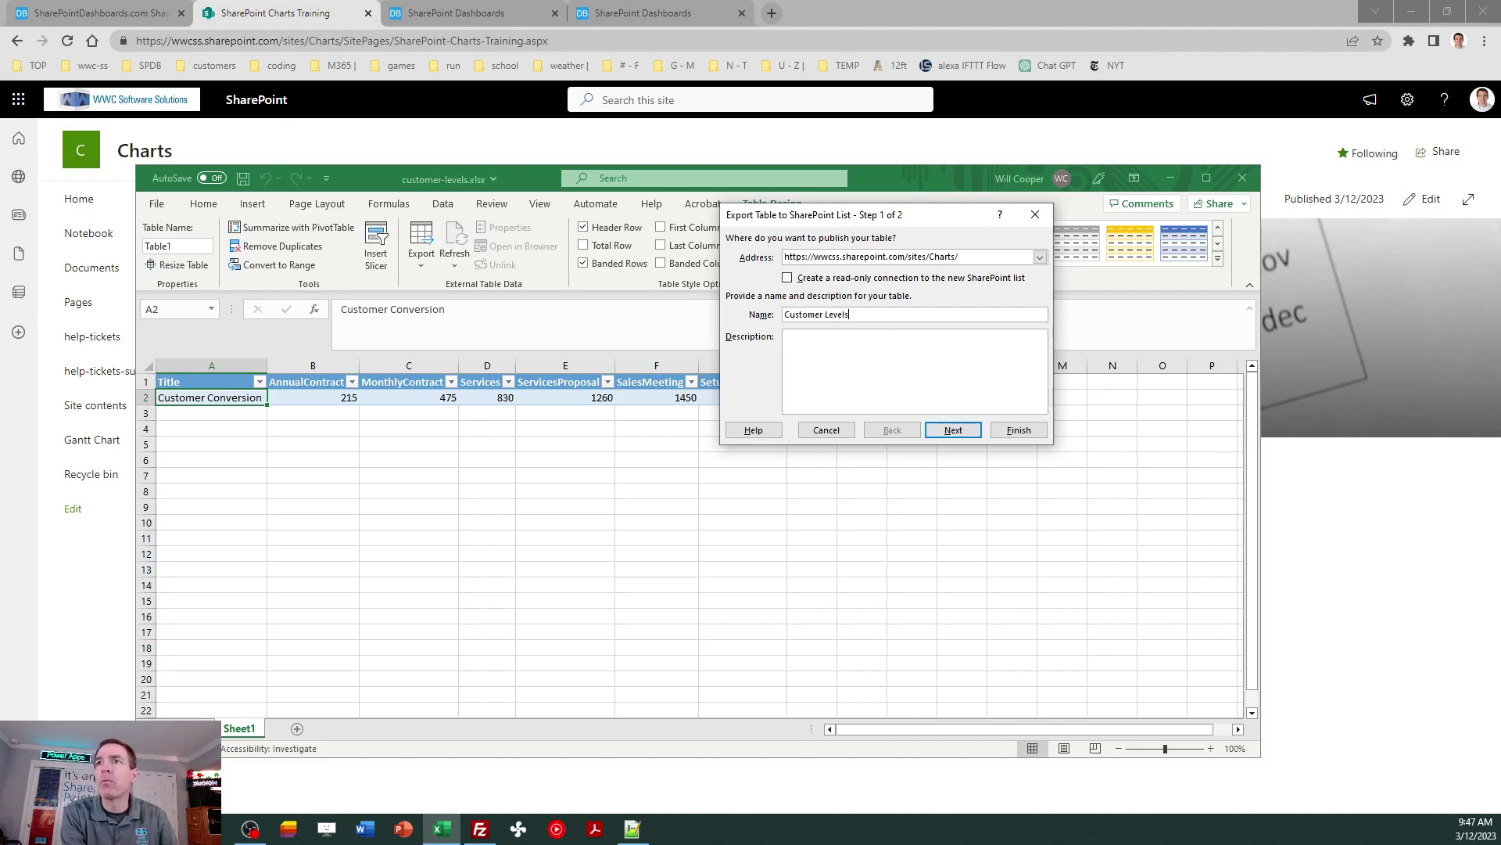
left_click(953, 429)
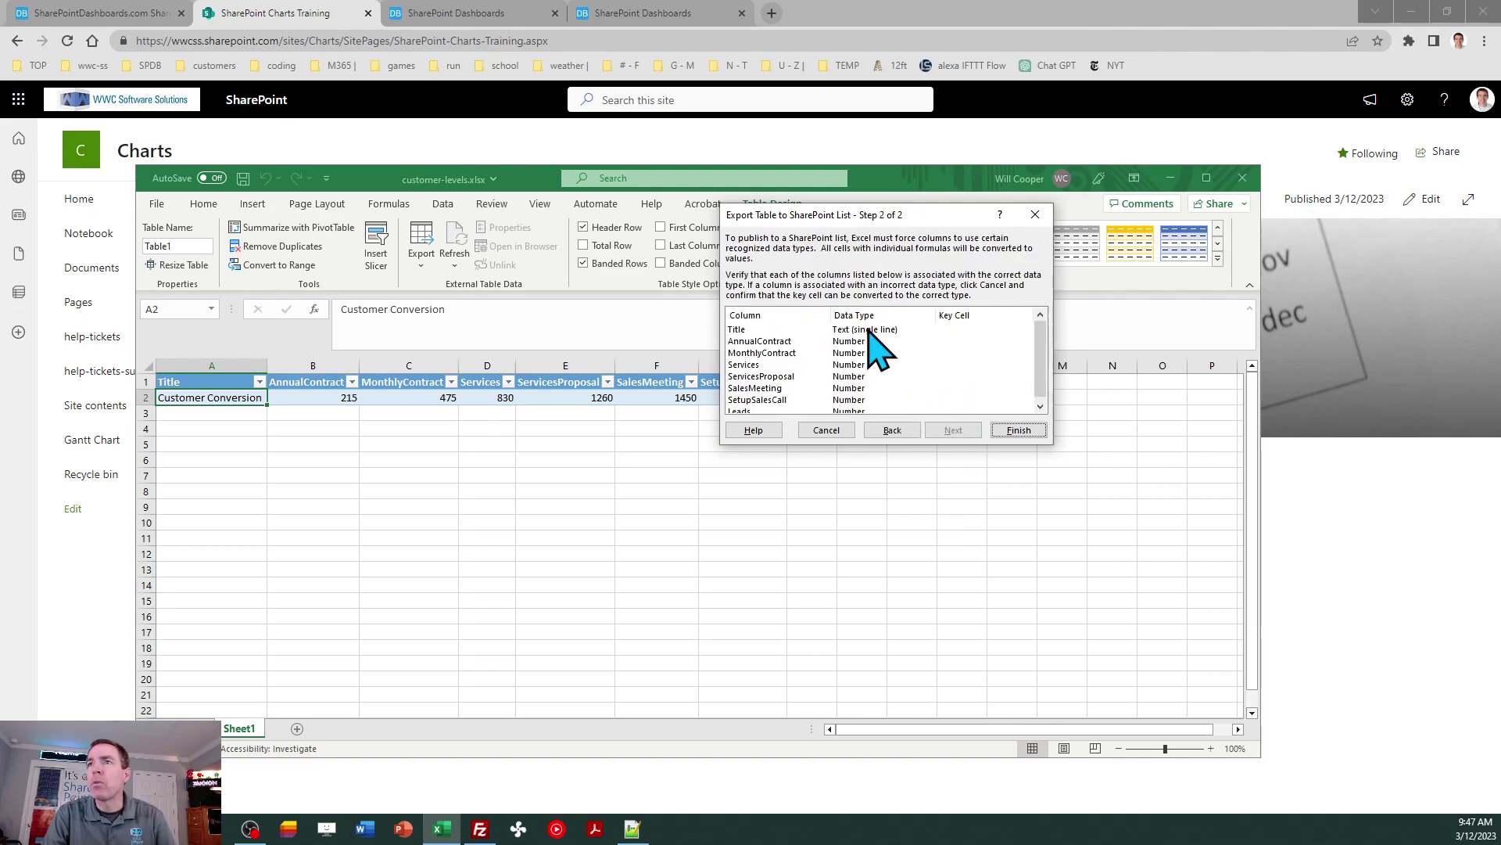
left_click(1019, 430)
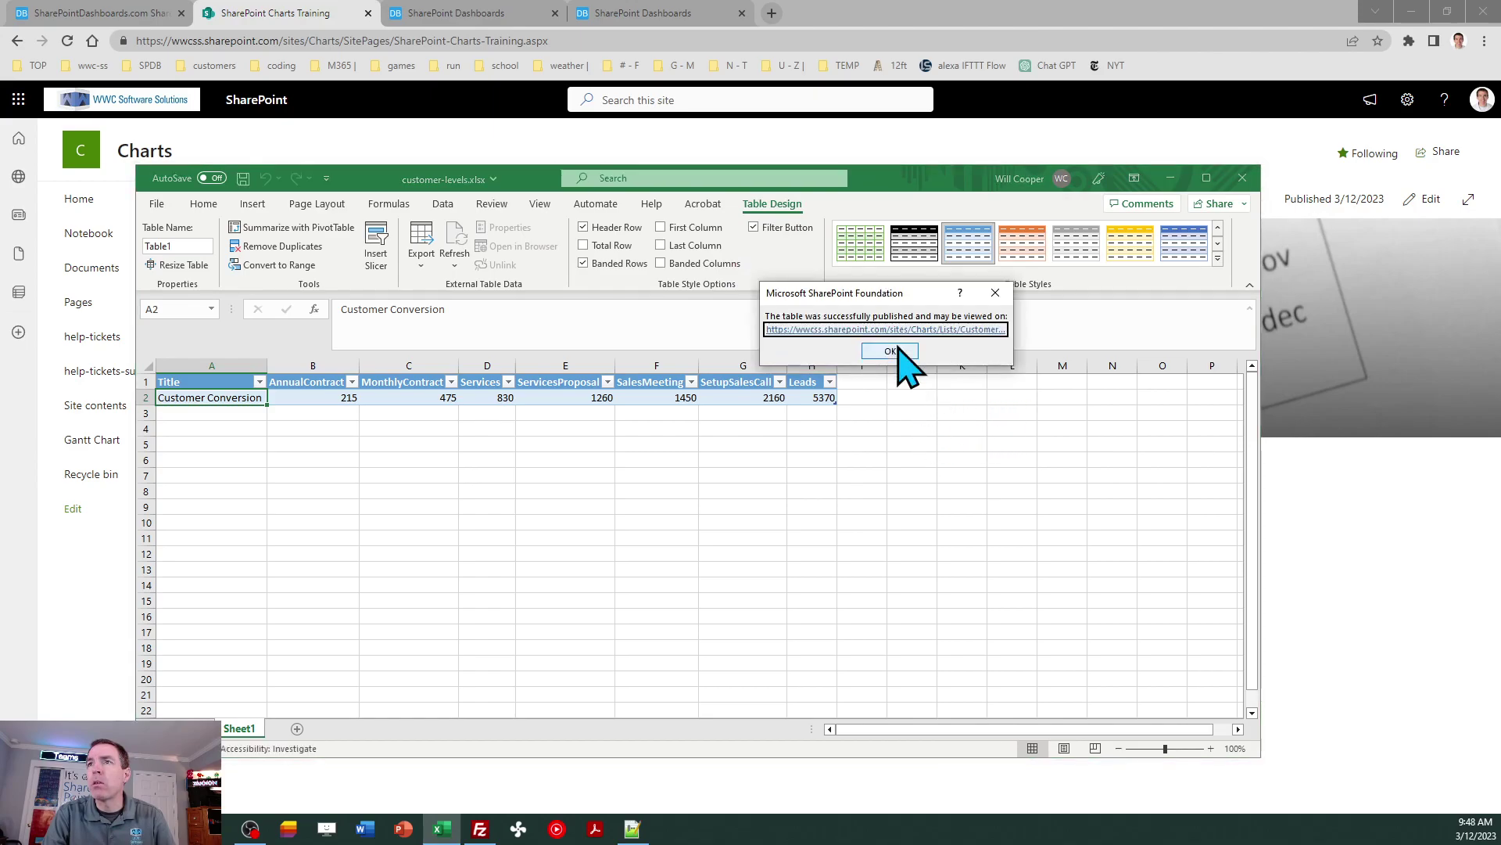
left_click(891, 352)
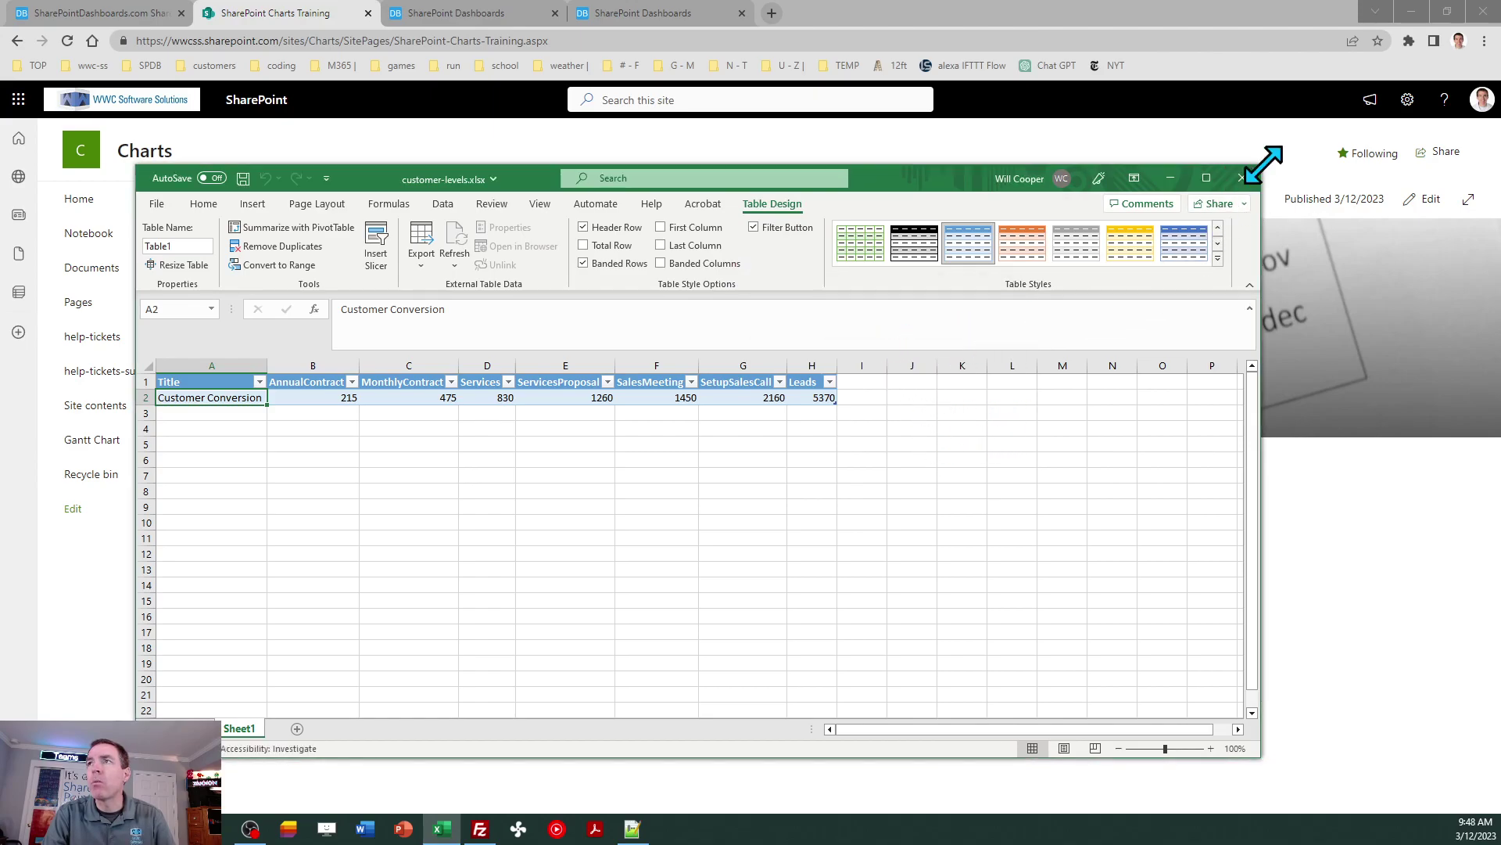
left_click(1242, 178)
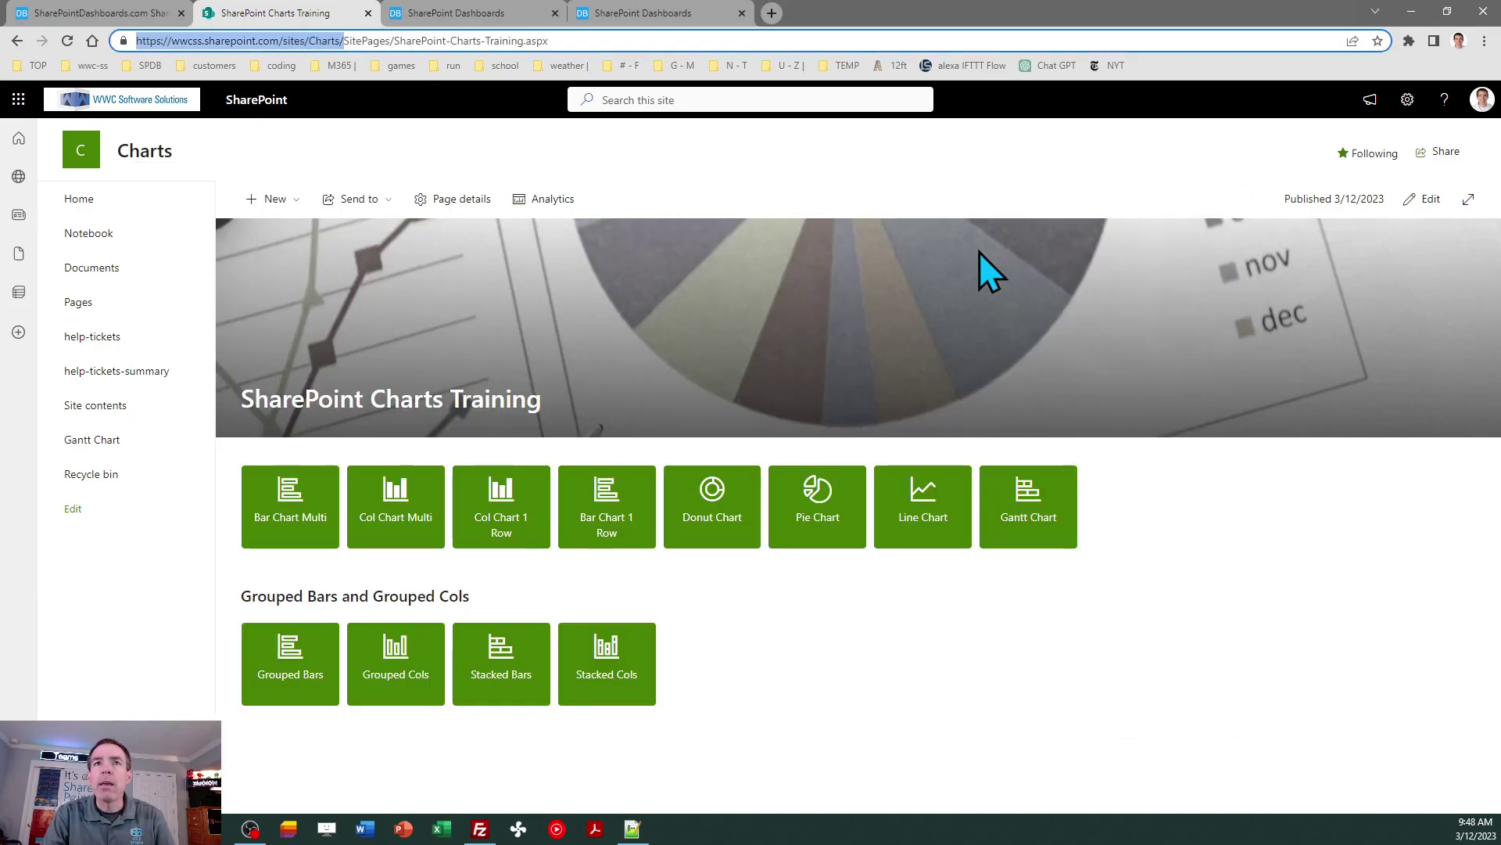
- In the Customer Levels list's advanced settings, disallow Quick Edit and select the new list experience, returning to the list
left_click(109, 404)
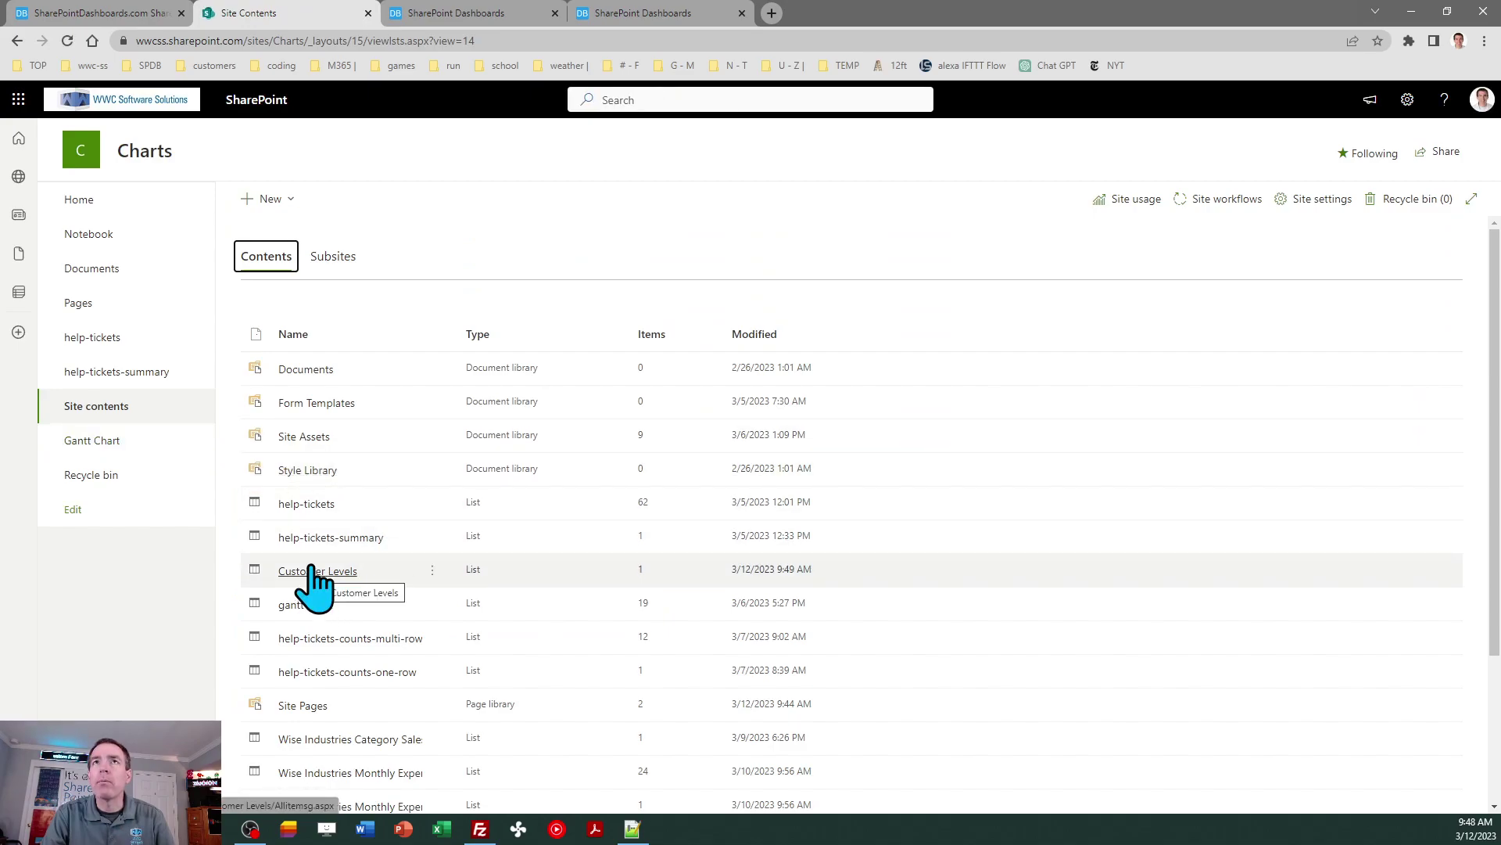
left_click(313, 571)
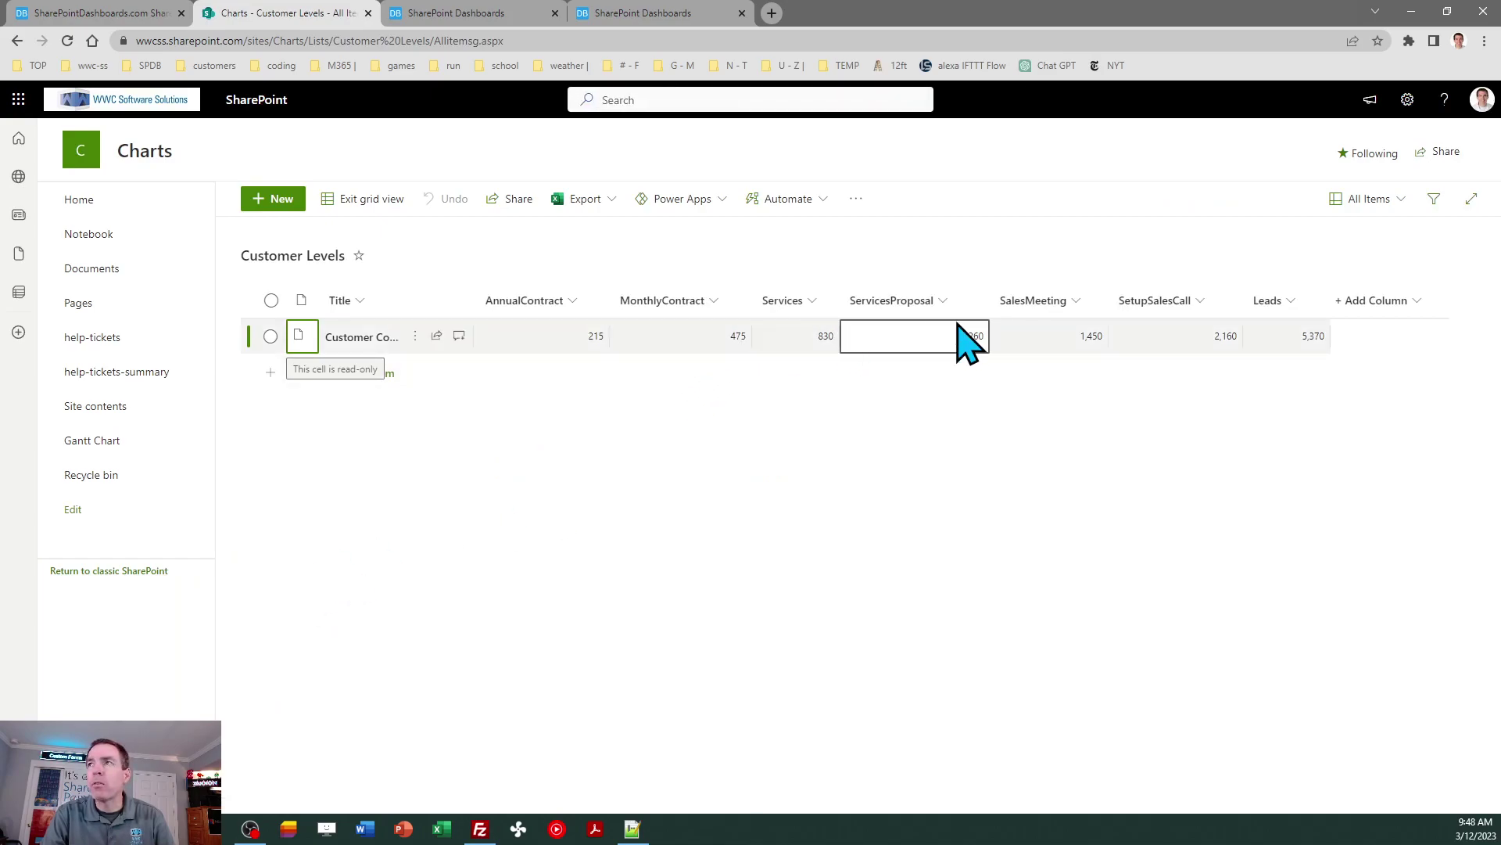
left_click(1407, 100)
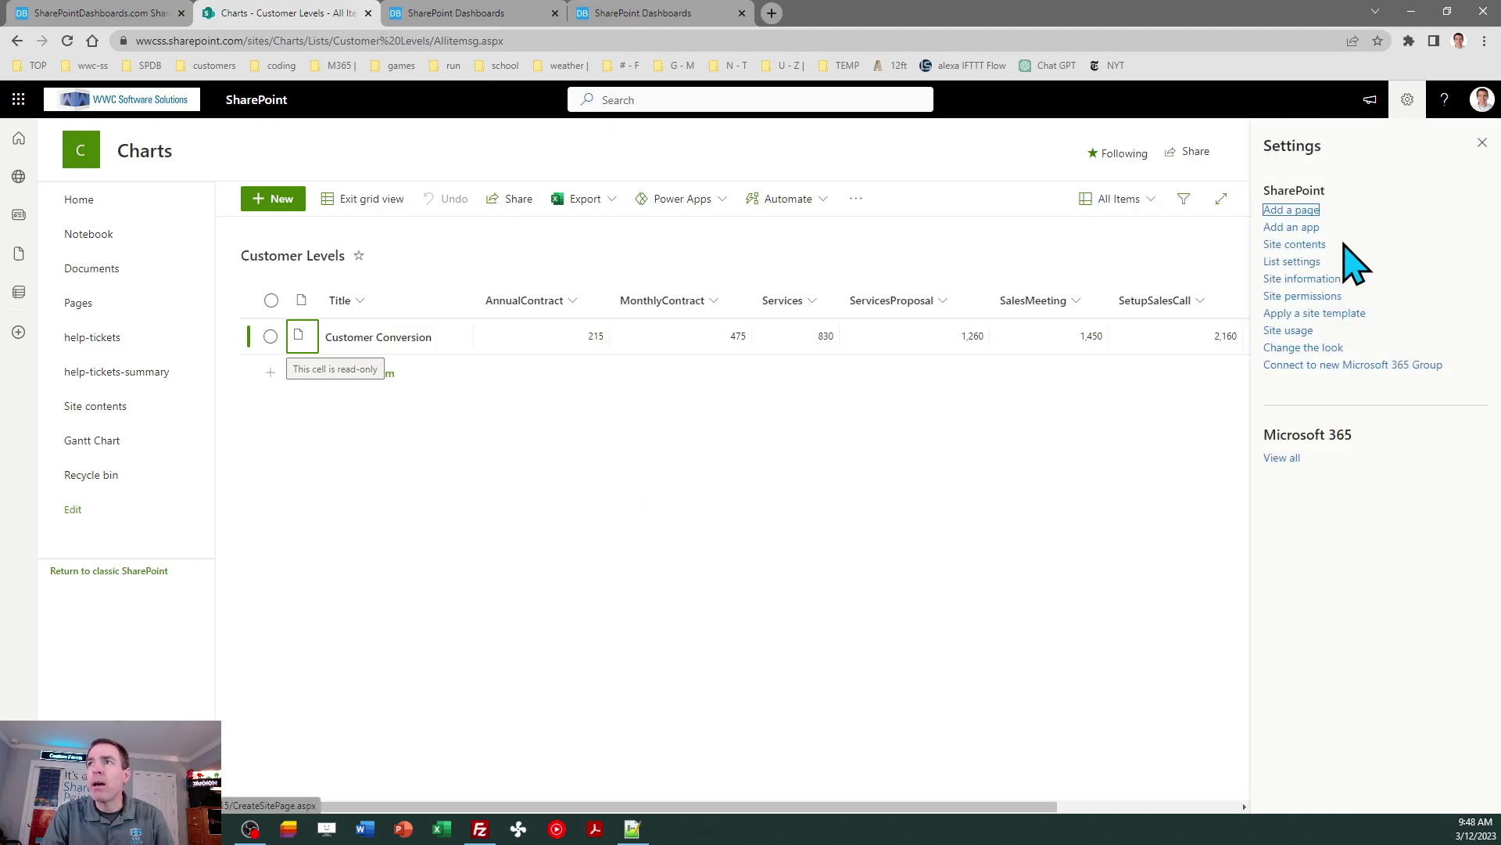
left_click(1297, 265)
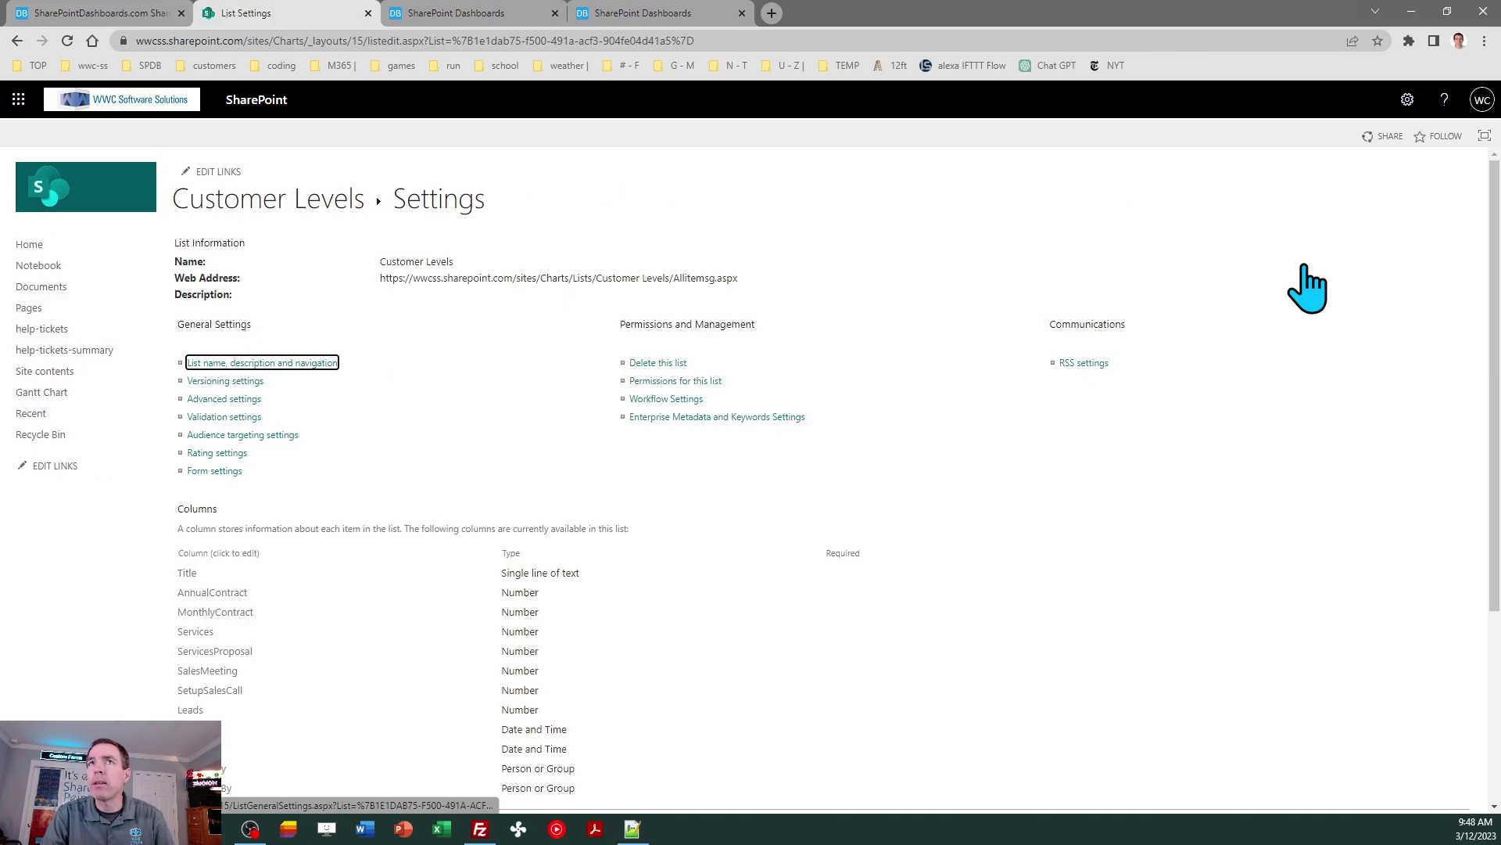
left_click(231, 399)
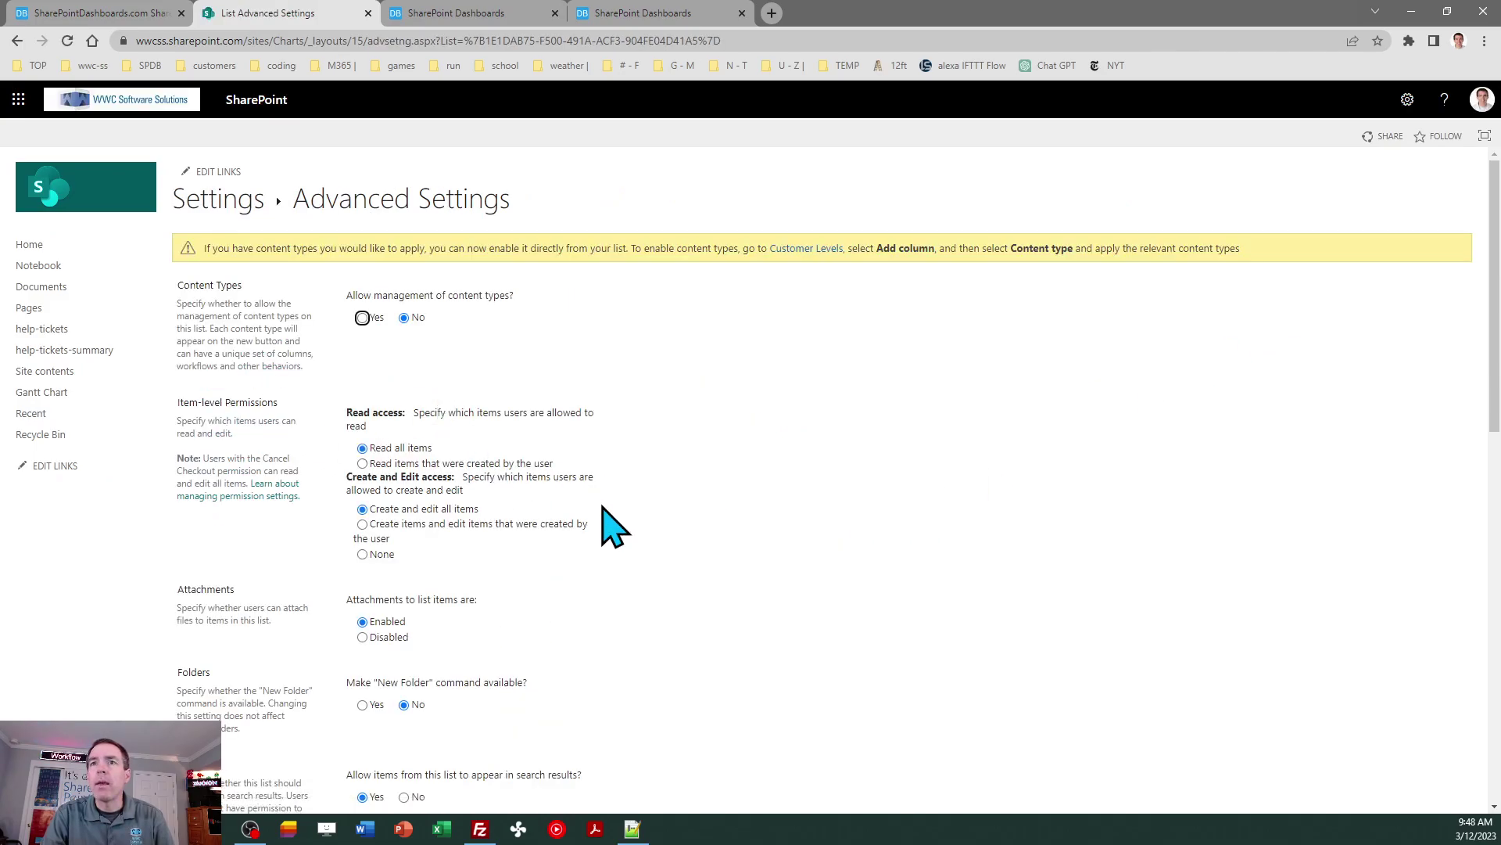
left_click_drag(1495, 332, 1496, 701)
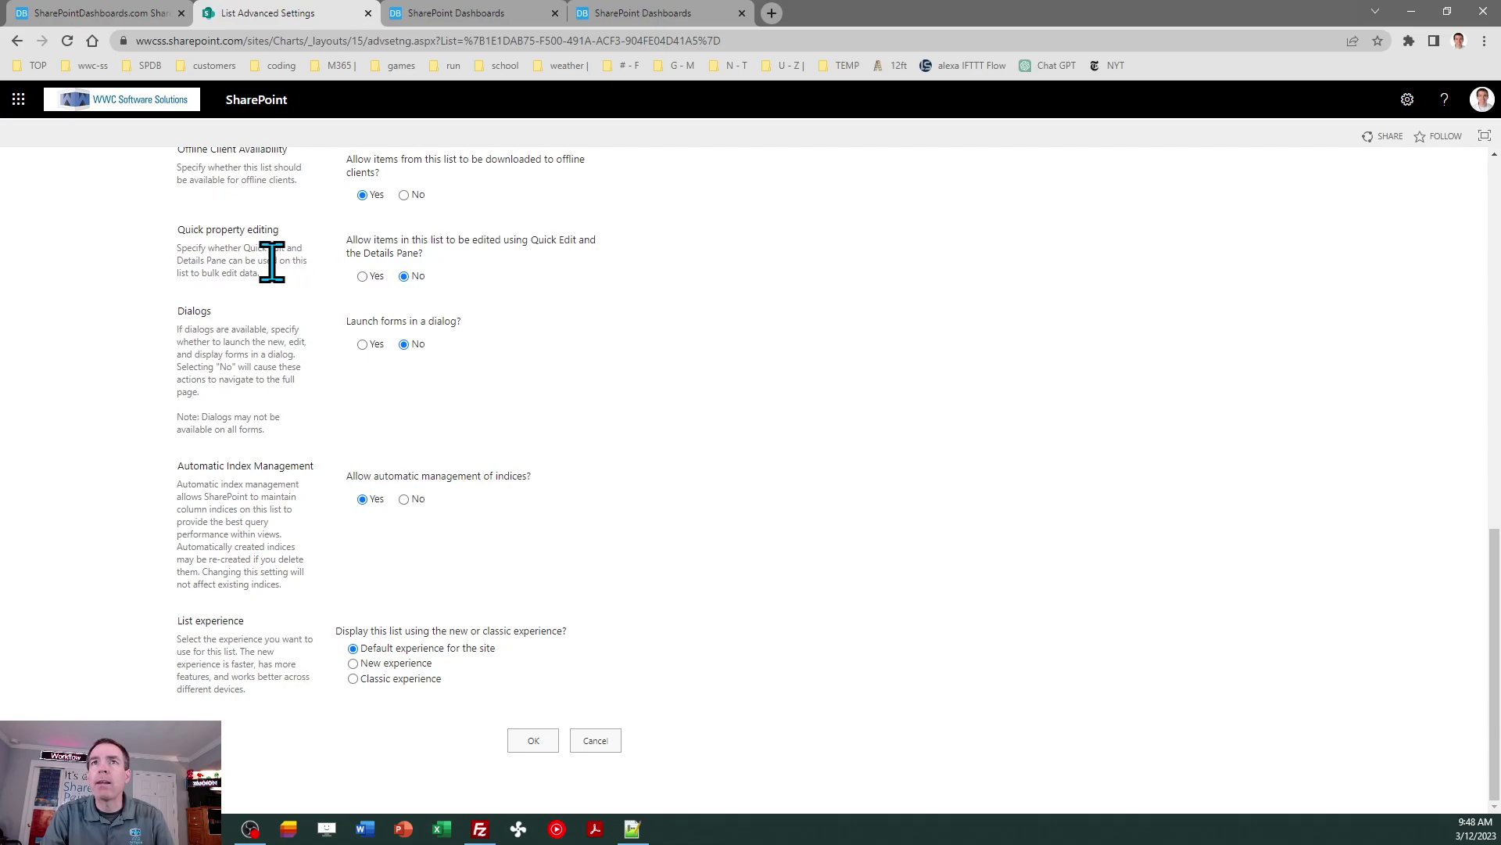
left_click(373, 666)
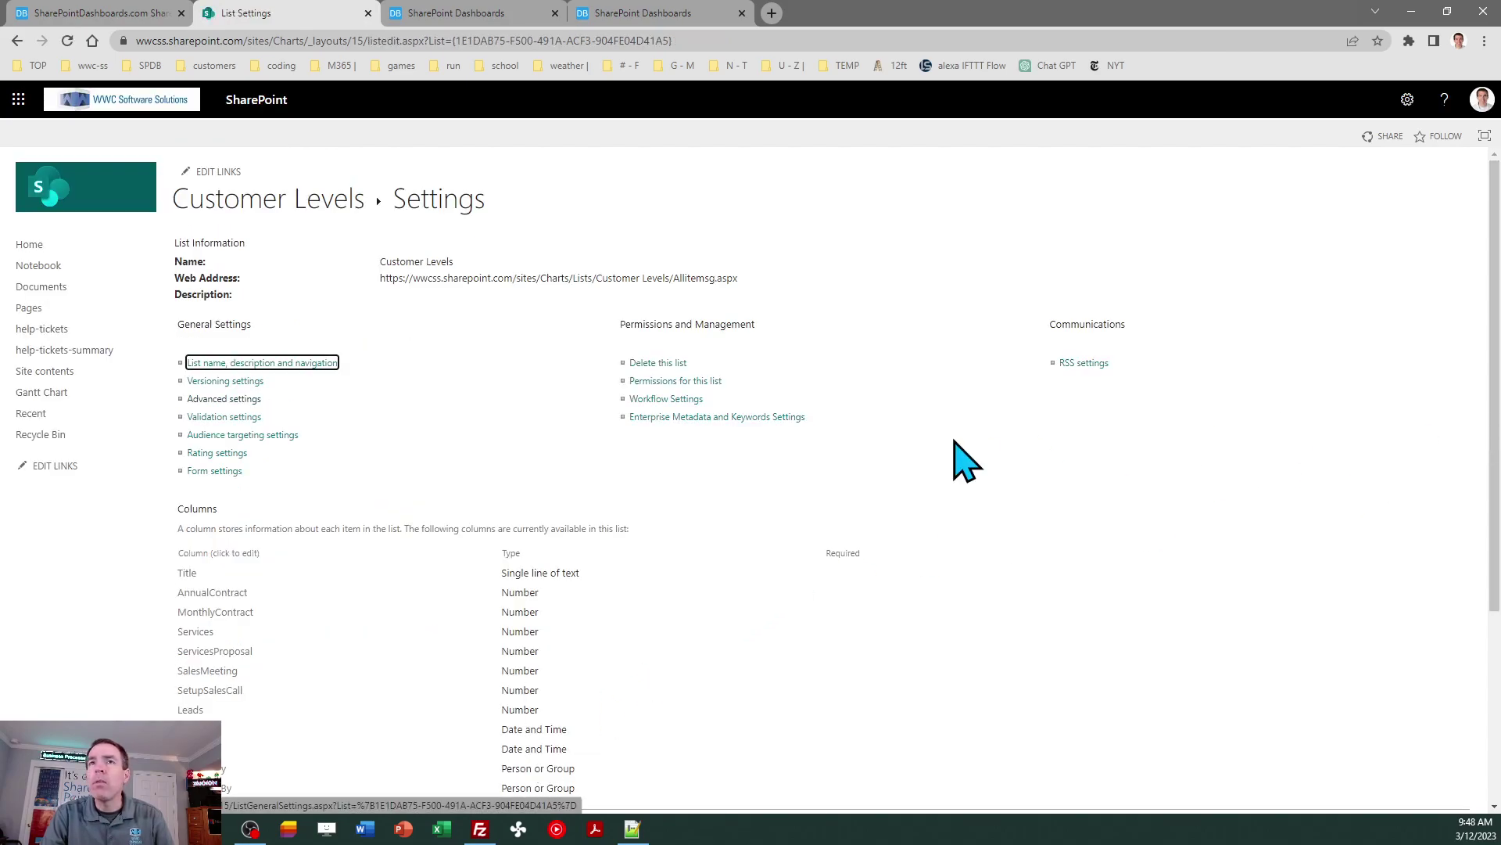
left_click(270, 202)
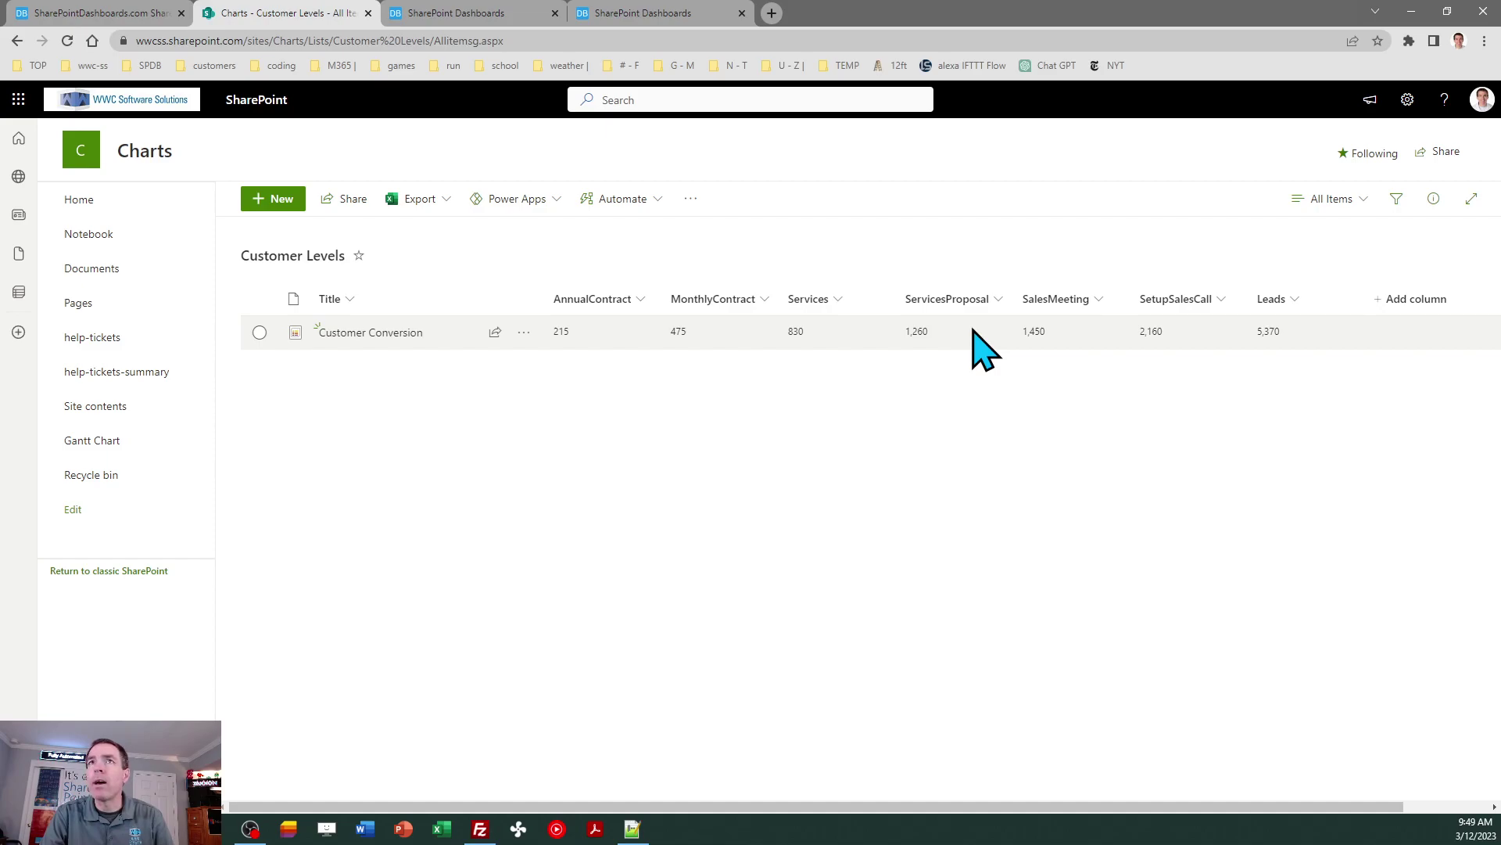
- Duplicate the Customer Levels list's browser tab and start creating a new column from its list settings there
right_click(278, 24)
left_click(336, 116)
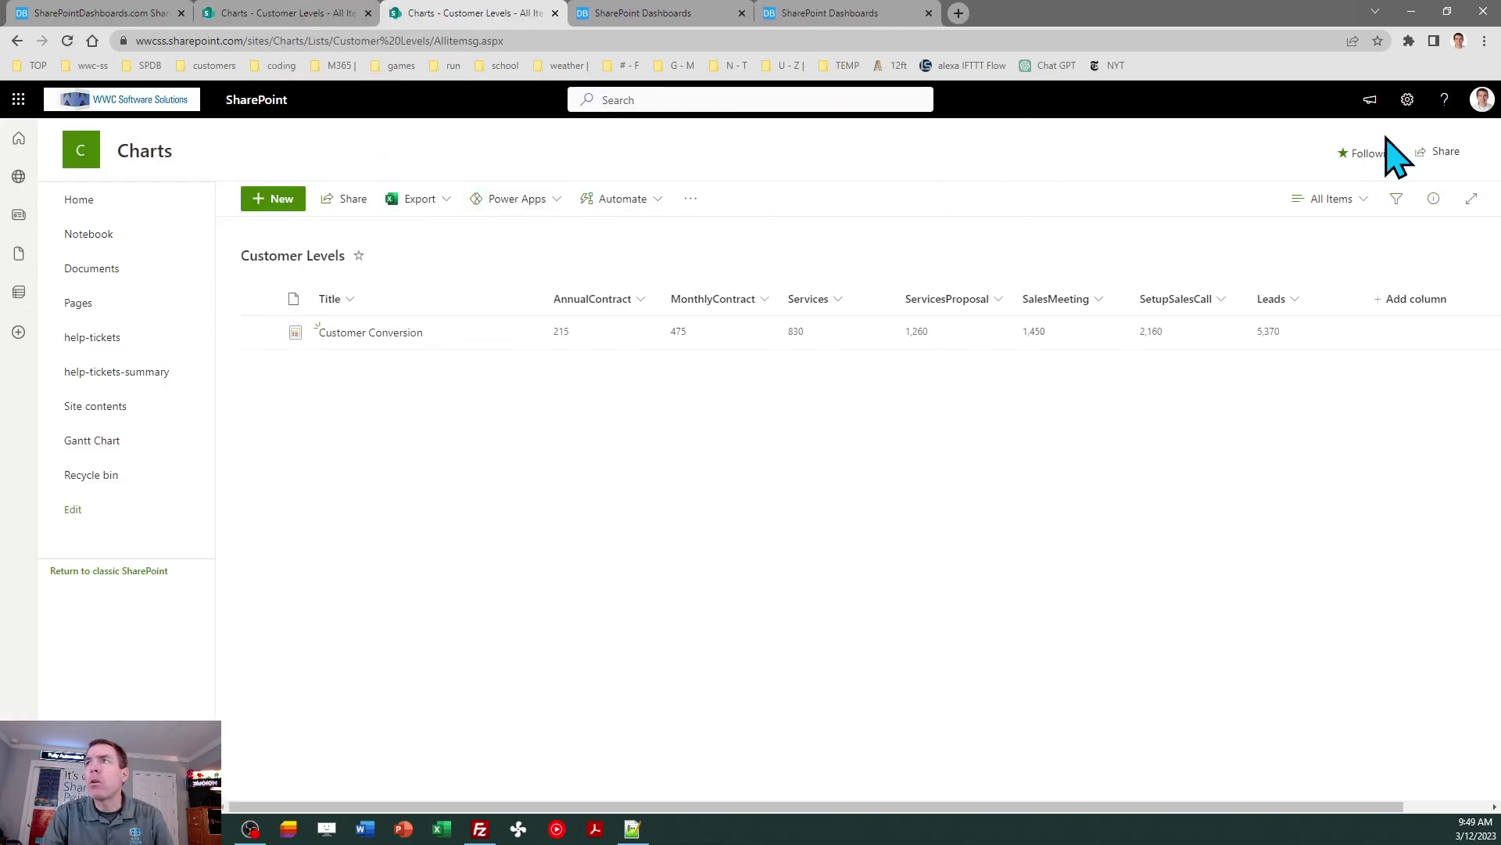
left_click(1408, 99)
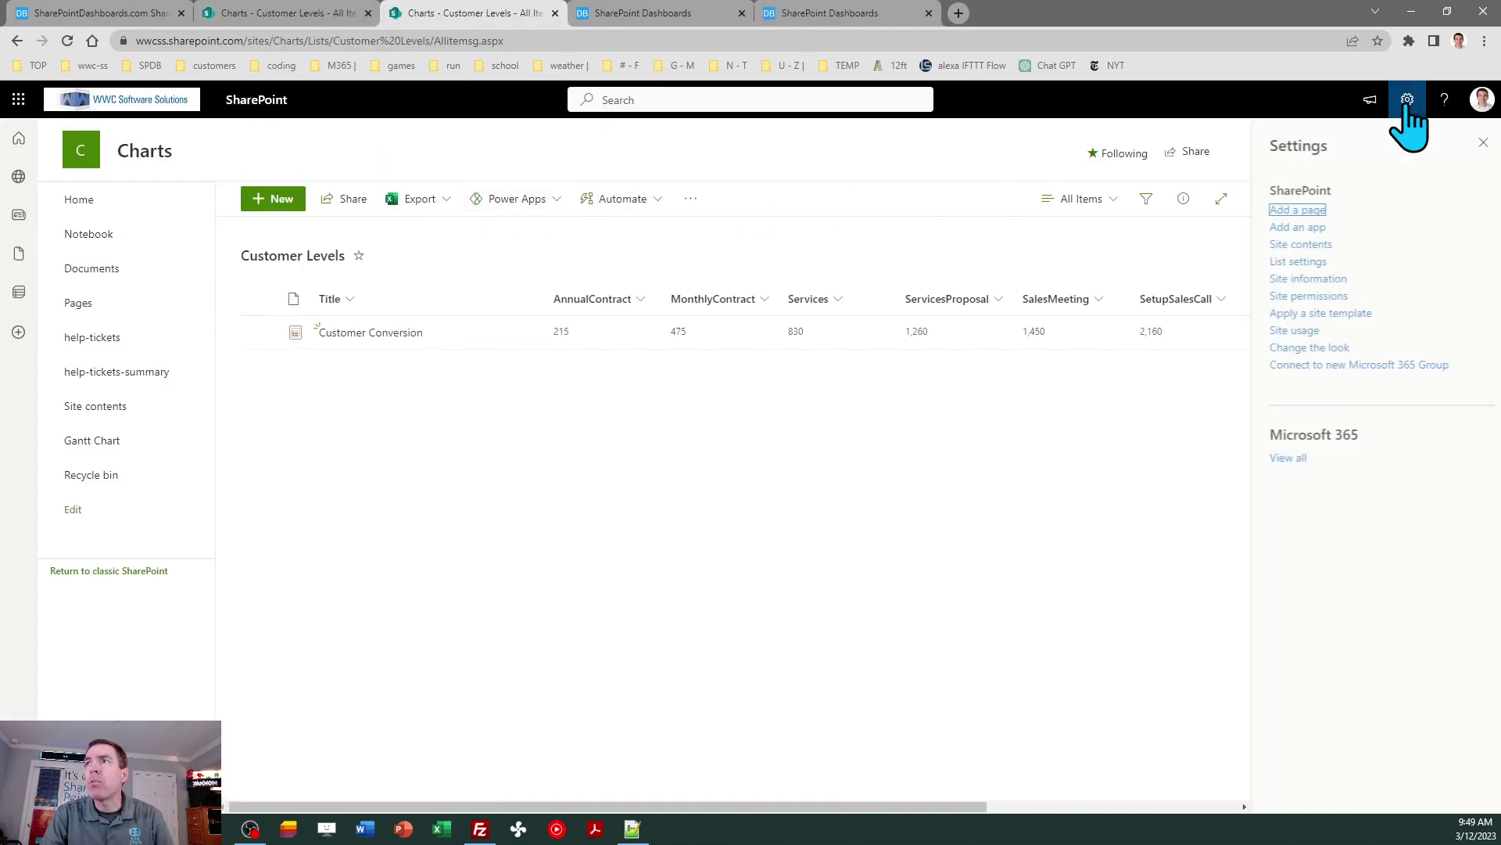
left_click(1295, 263)
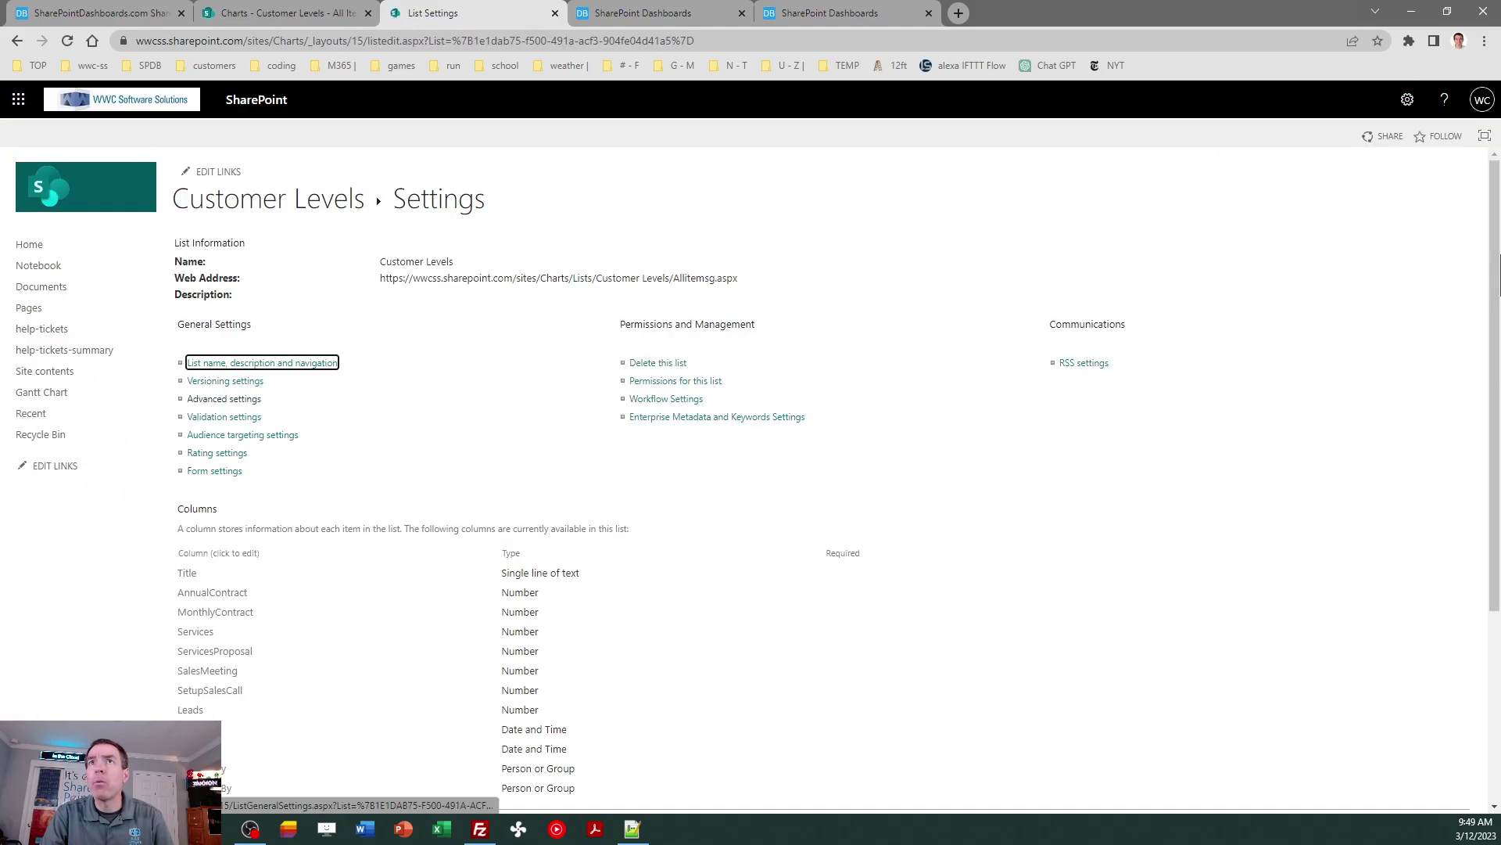
scroll(1498, 404, "down", 3)
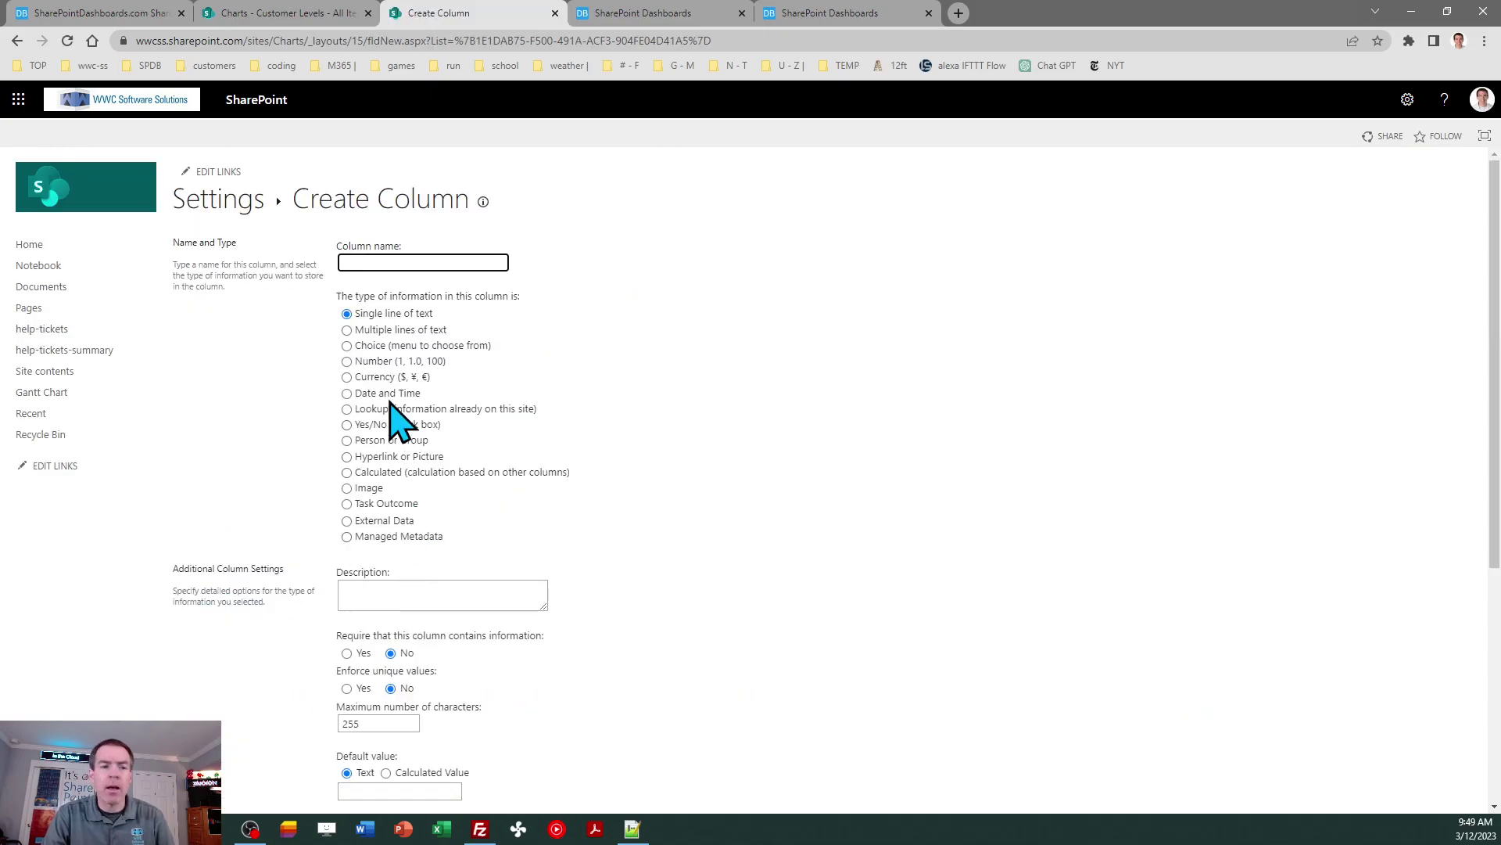
- Name the new column Total and make it a calculated column that returns a number with 0 decimal places
type("Total")
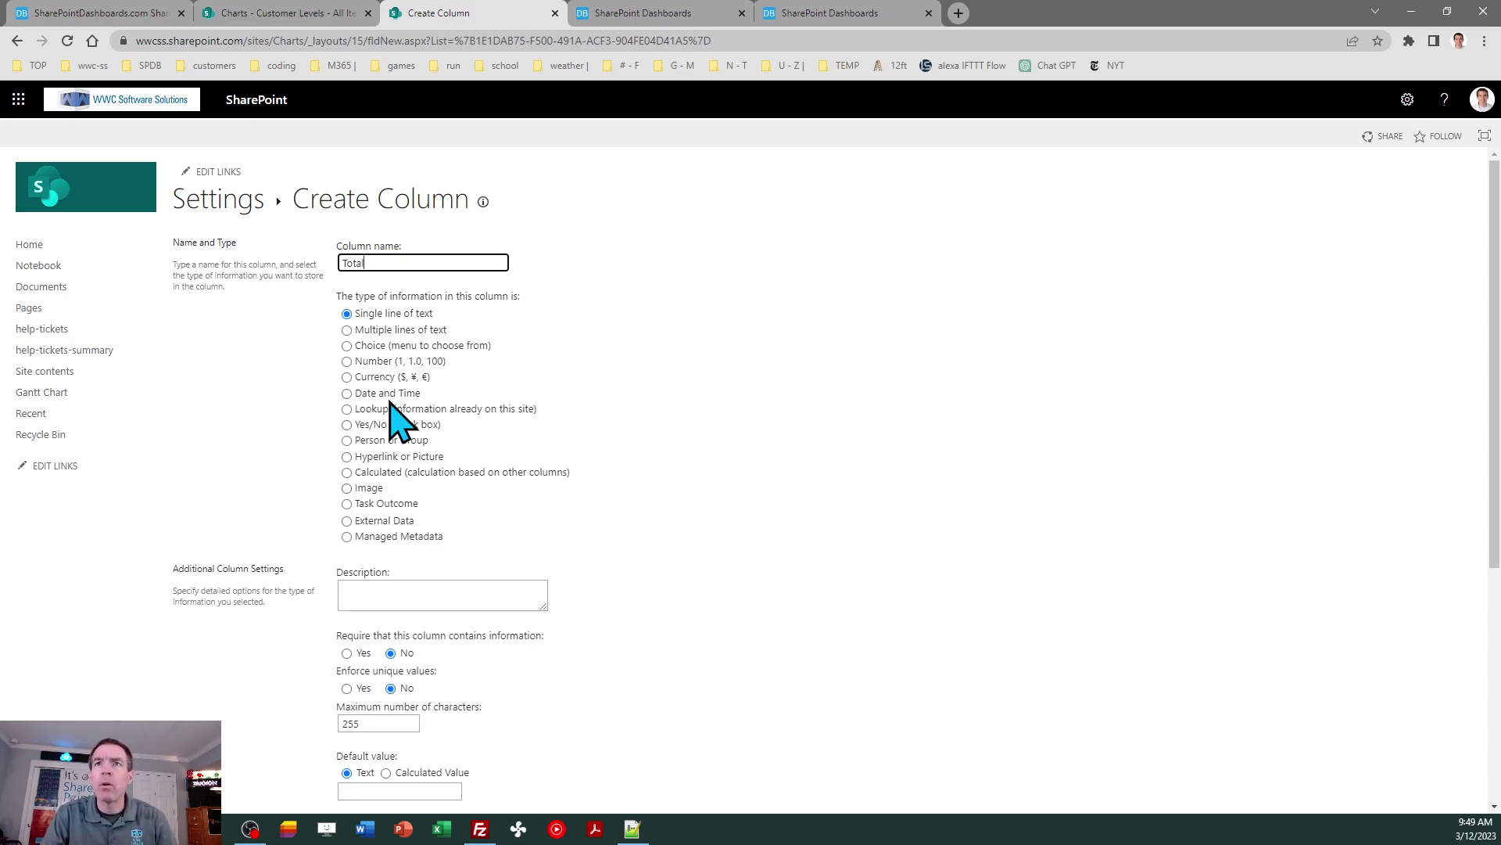
left_click(350, 363)
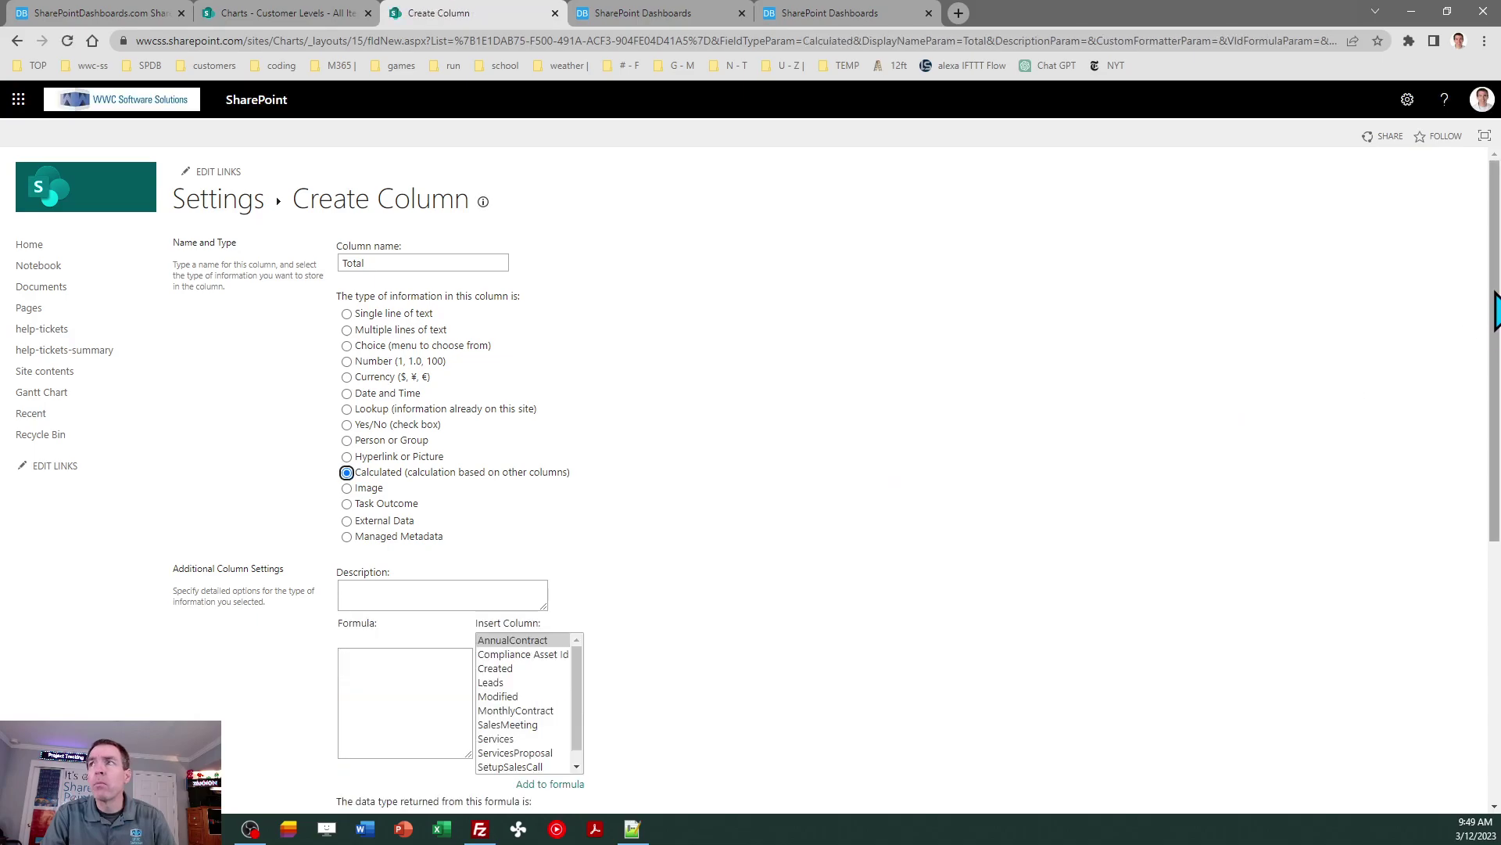
scroll(1495, 311, "down", 4)
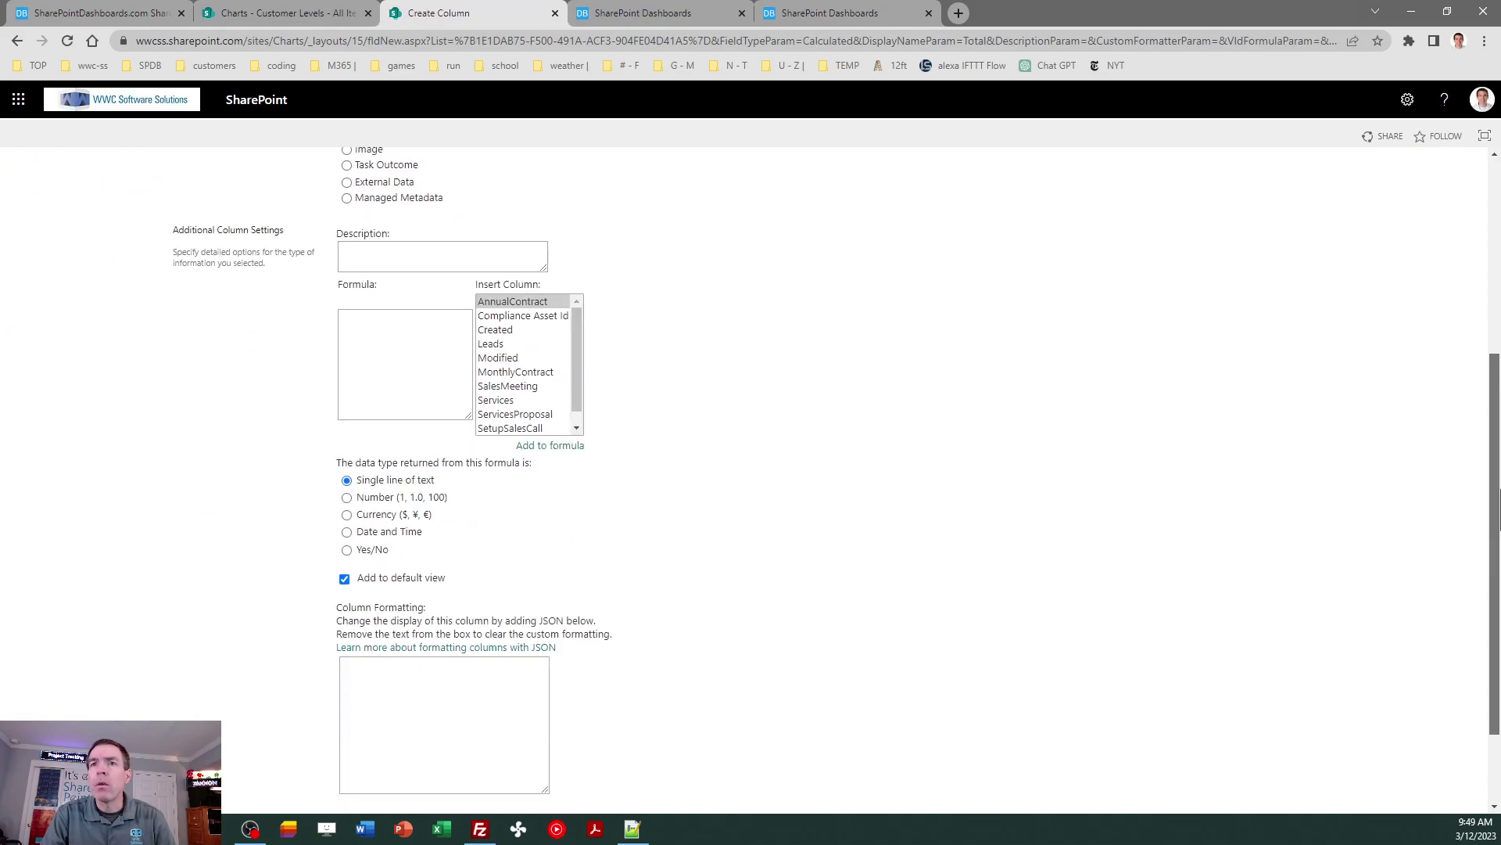
left_click(391, 498)
left_click(396, 584)
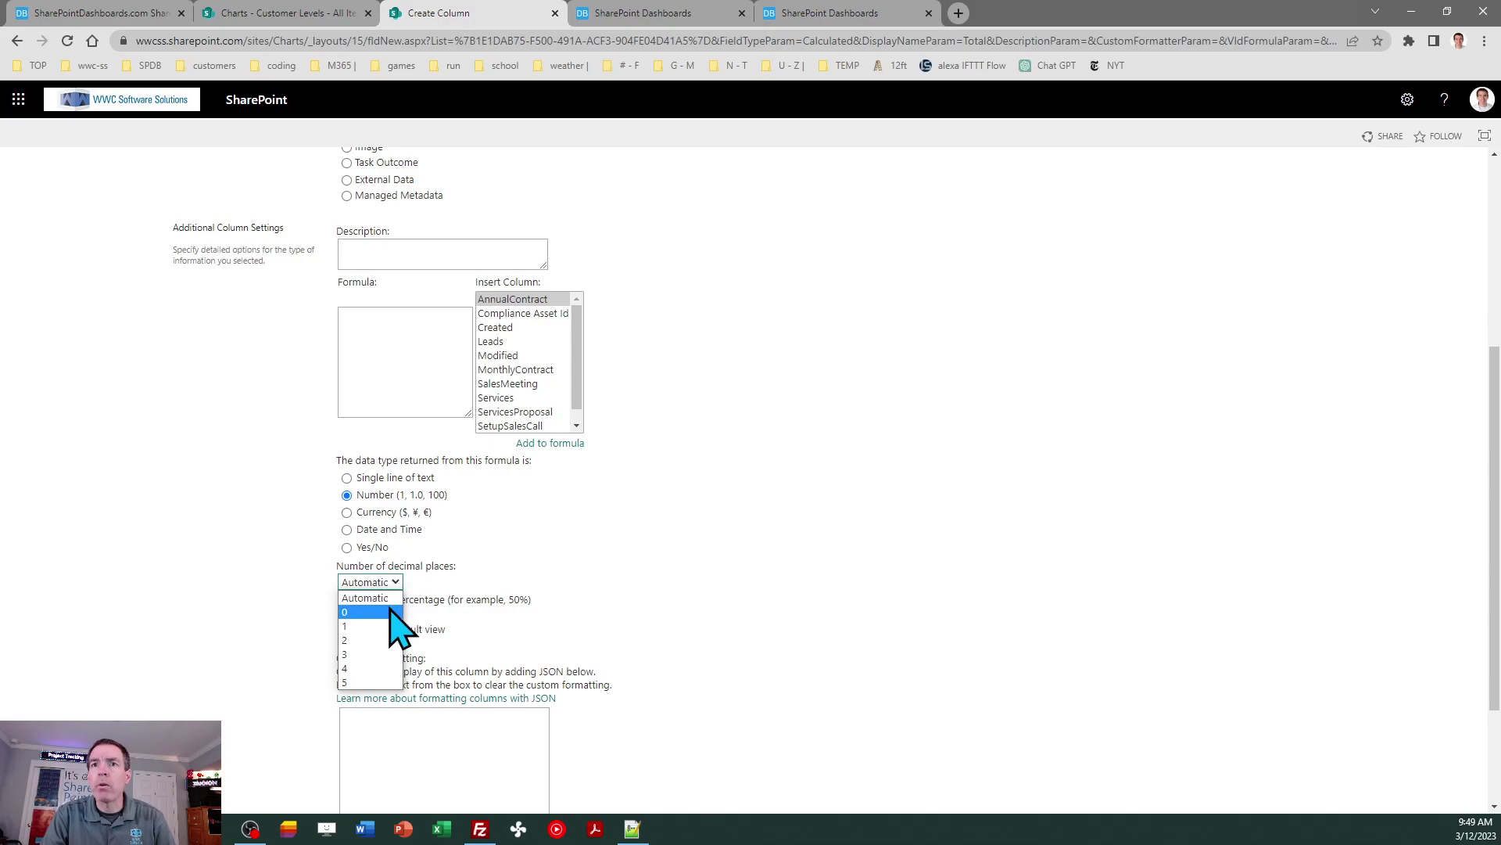
left_click(368, 612)
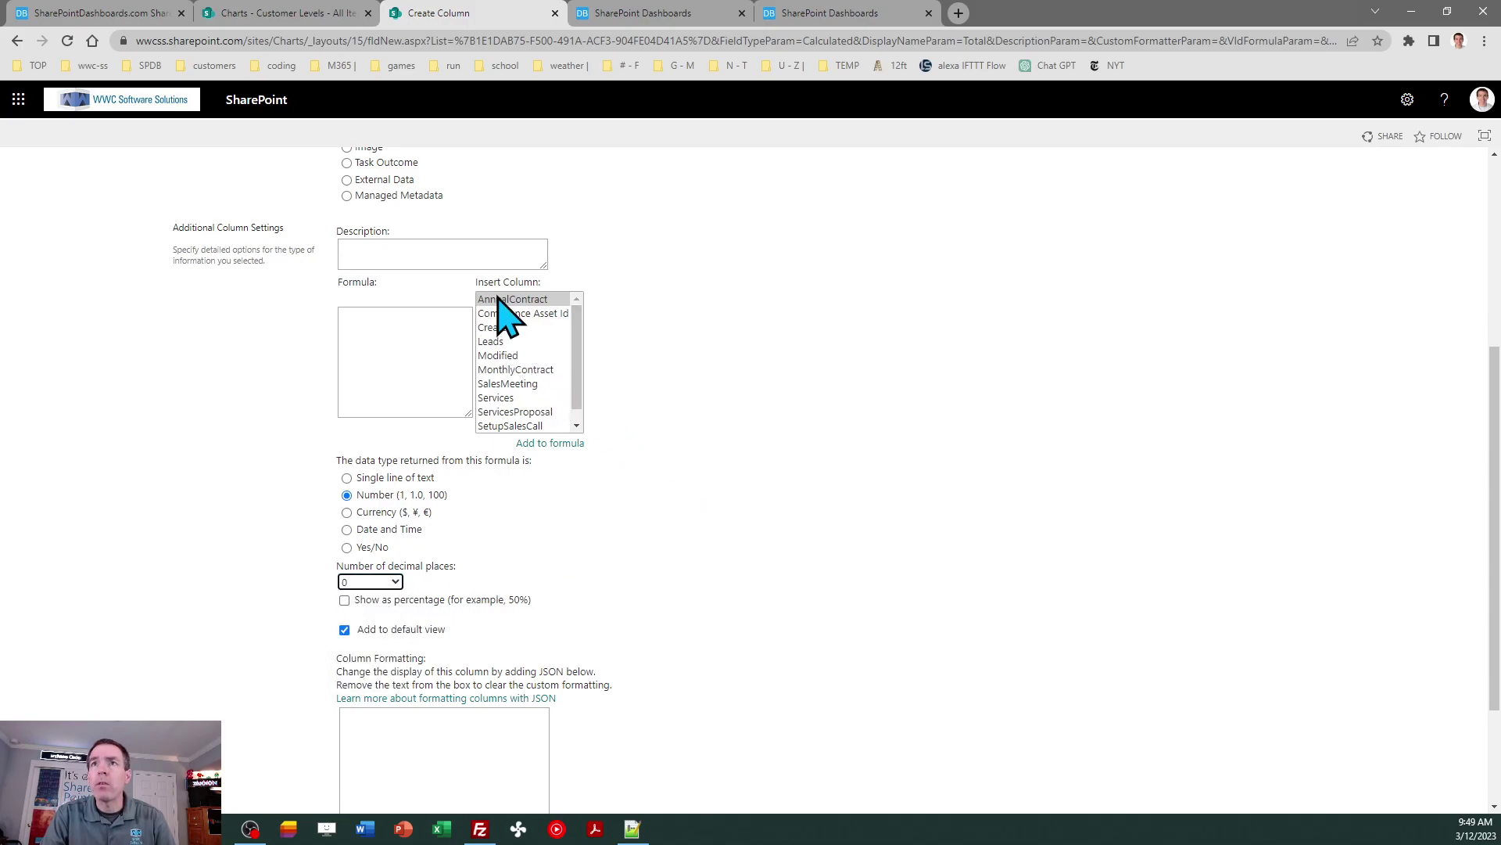
- Start the Total column's formula with [AnnualContract]+[MonthlyContract]+, checking the column order in the Customer Levels list
left_click(295, 15)
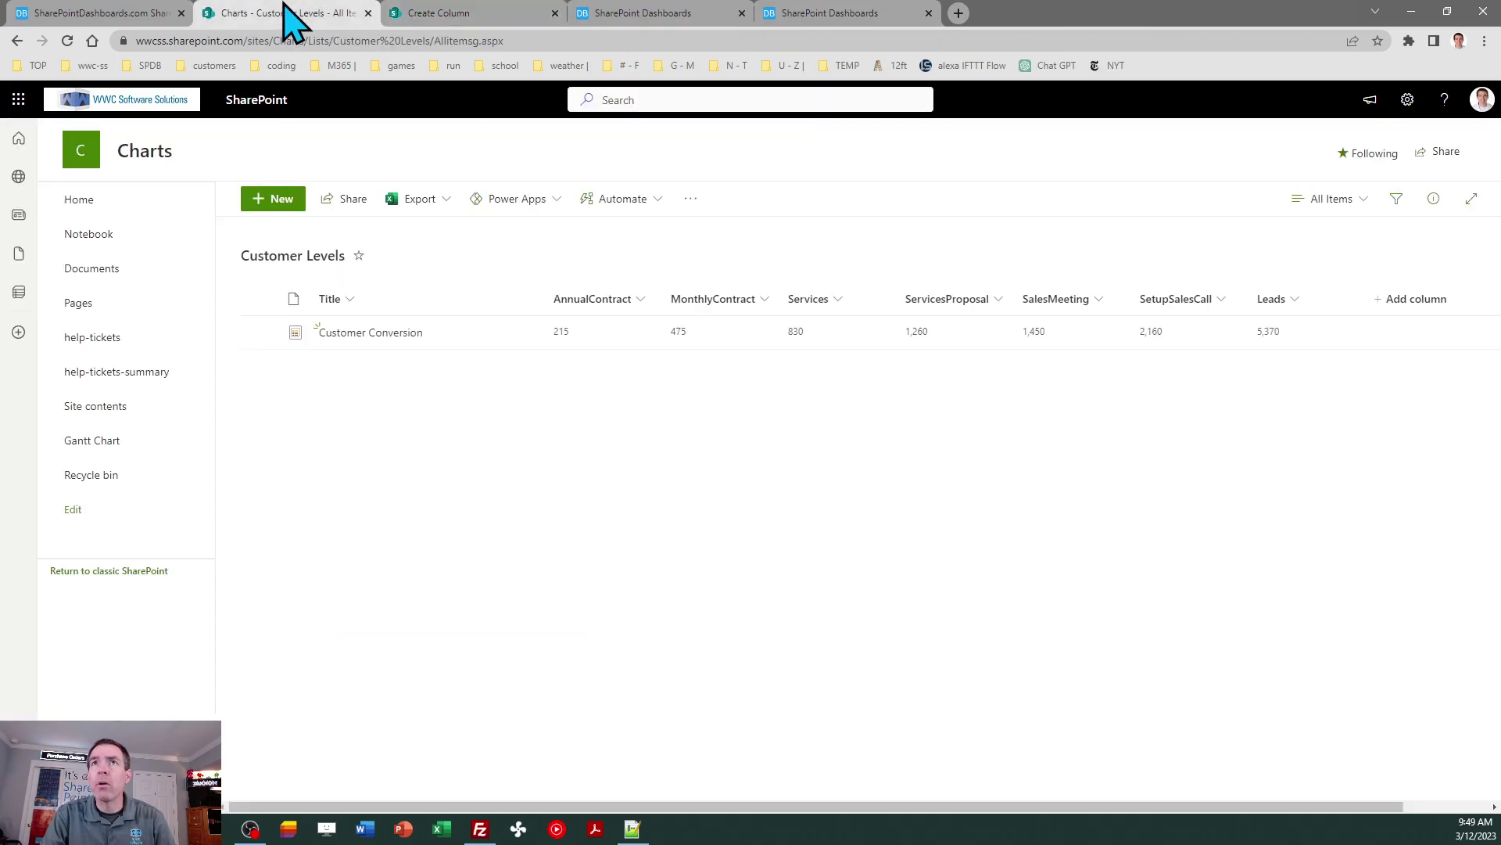
left_click(432, 14)
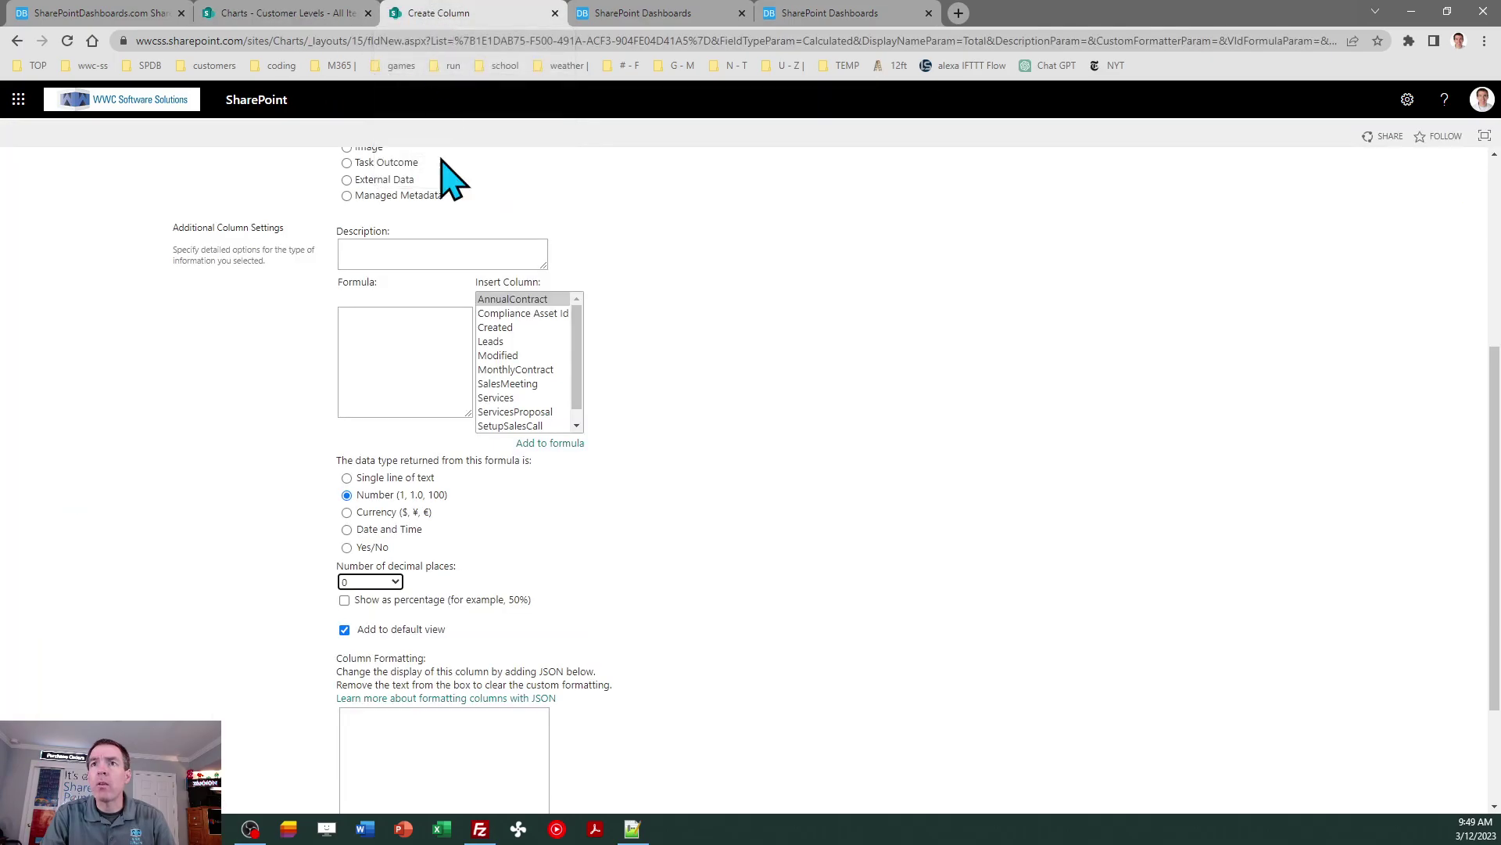
left_click(405, 313)
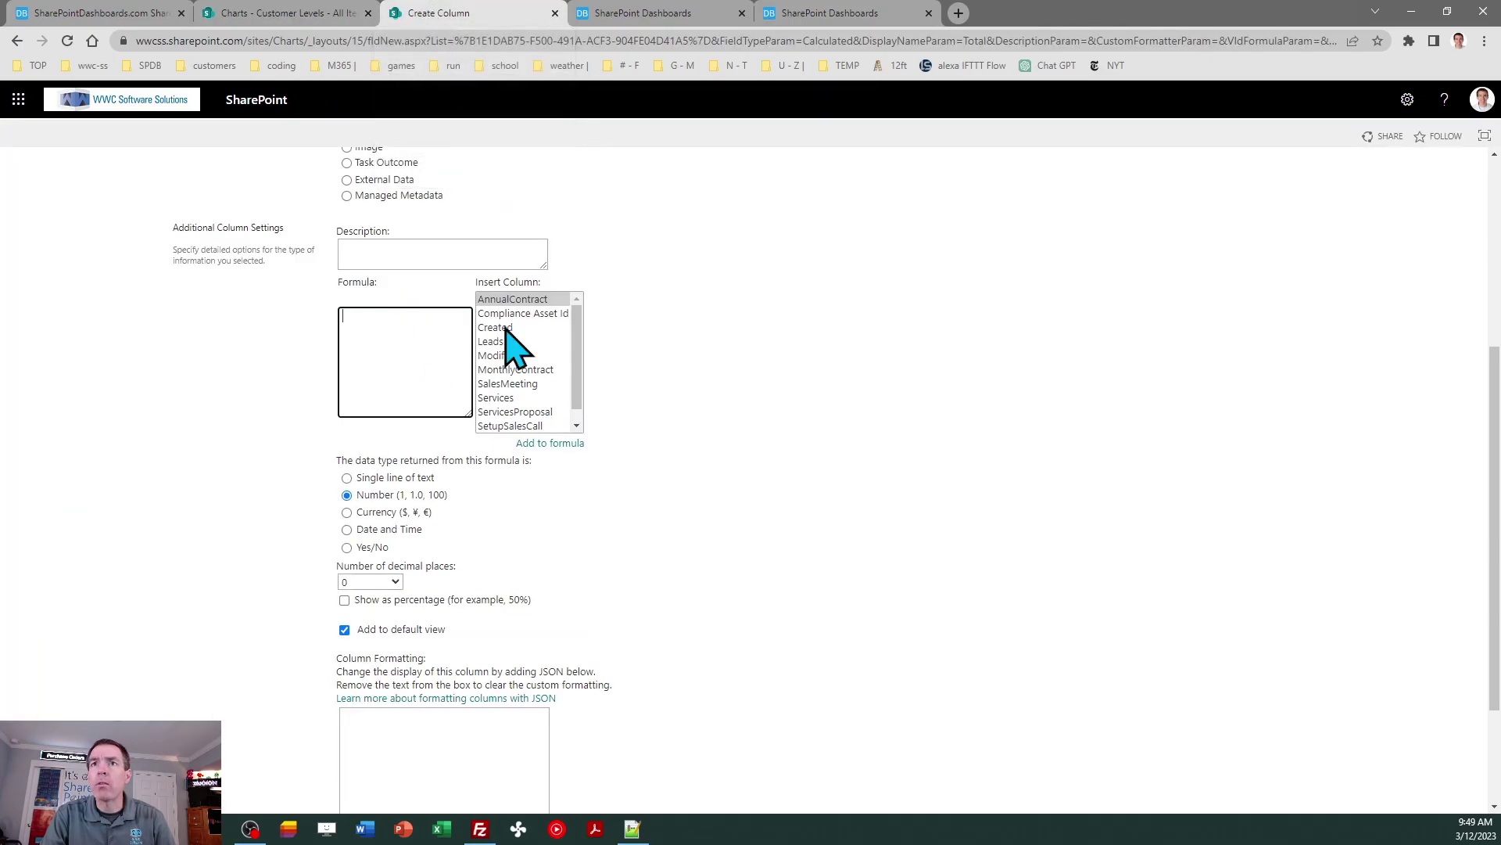
double_click(537, 301)
left_click(438, 319)
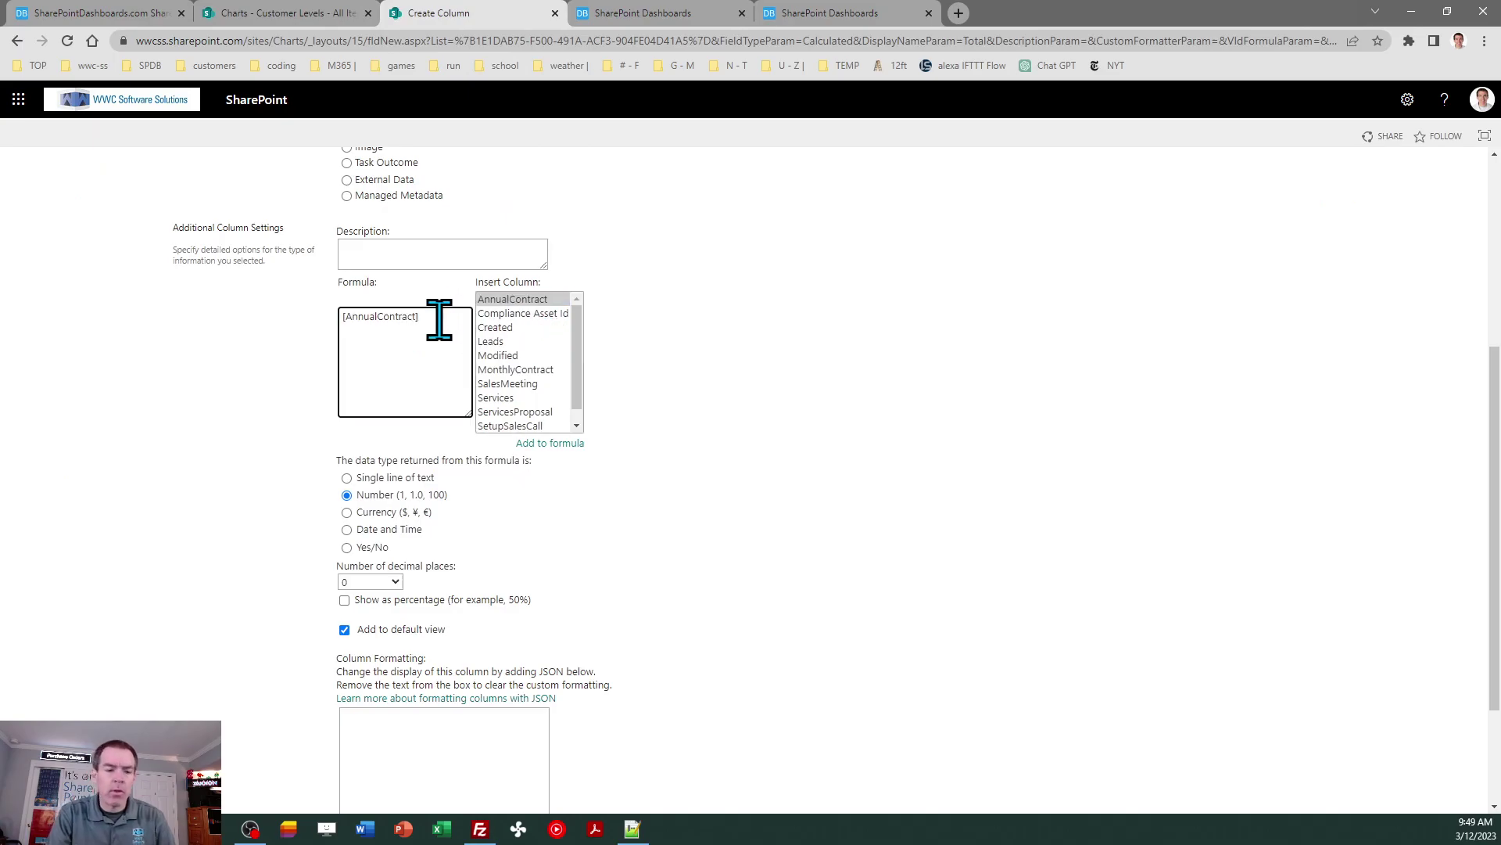
type("+")
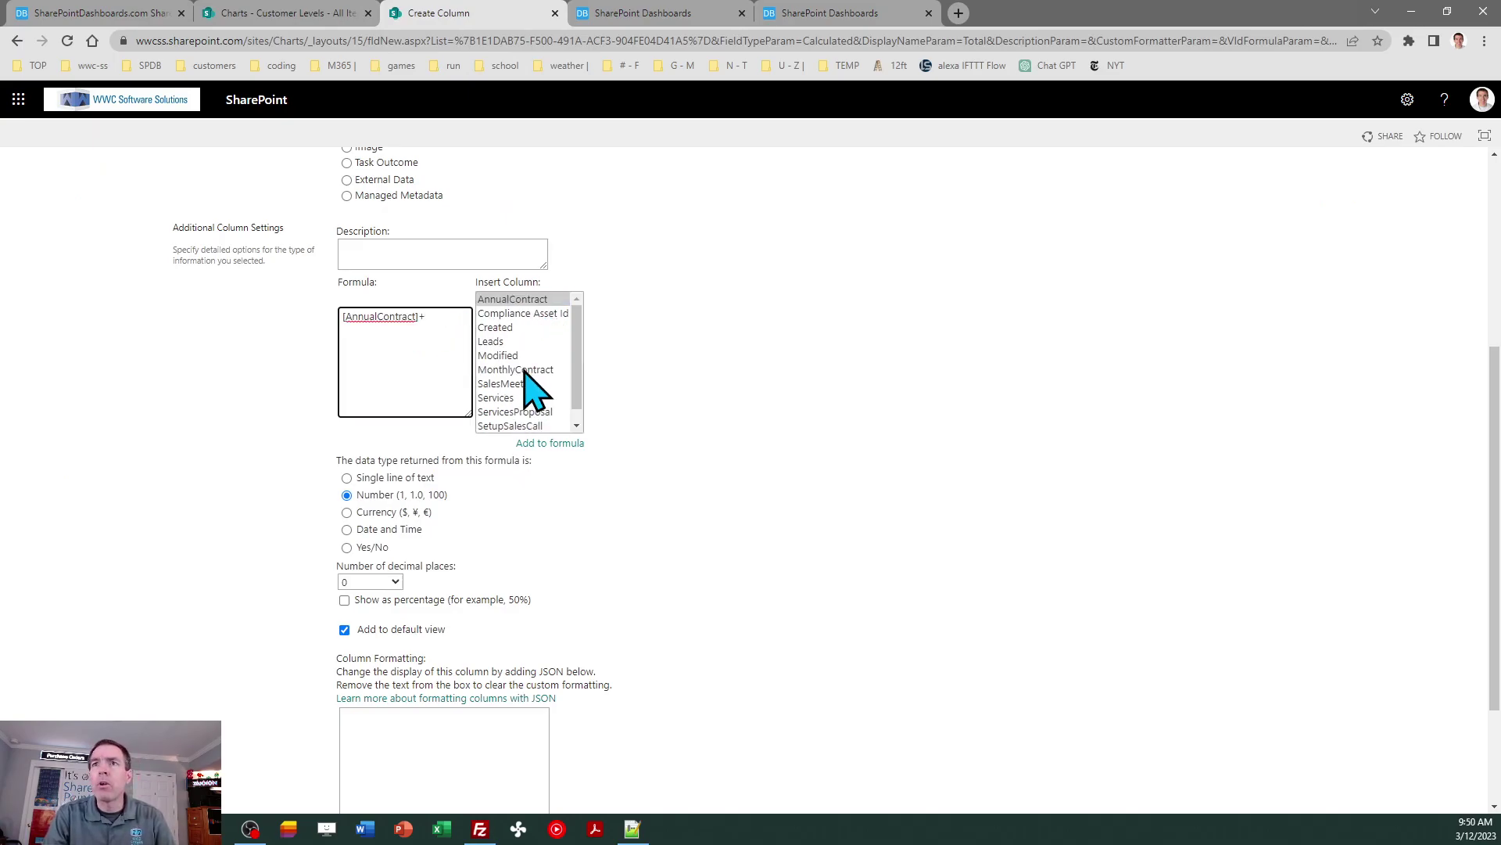
left_click(528, 371)
left_click(452, 335)
type("+")
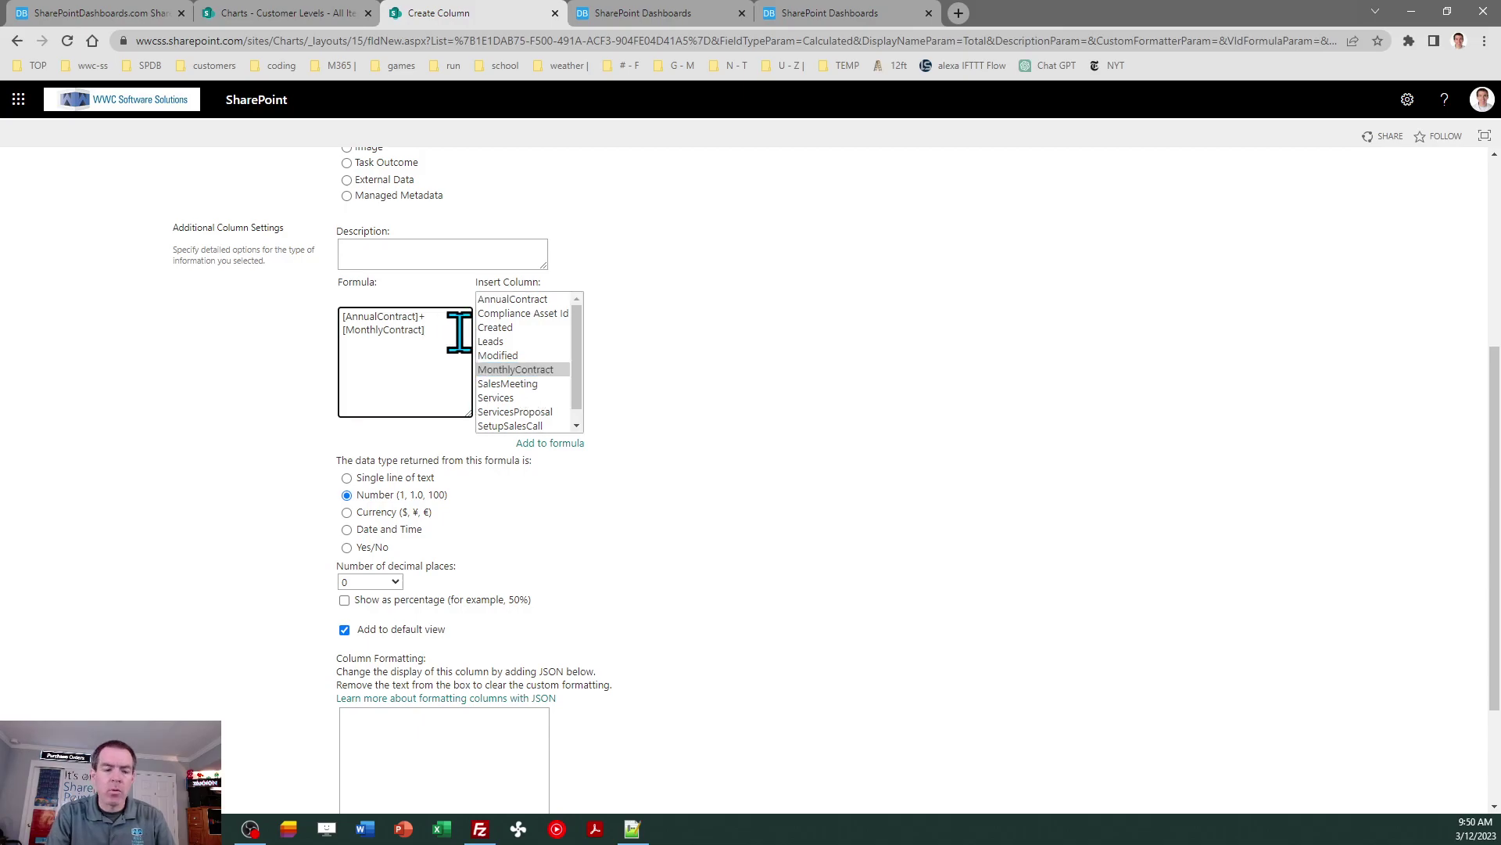
- Check which columns follow in the Customer Levels list and extend the Total formula with [Services]+[ServicesProposal]
left_click(312, 11)
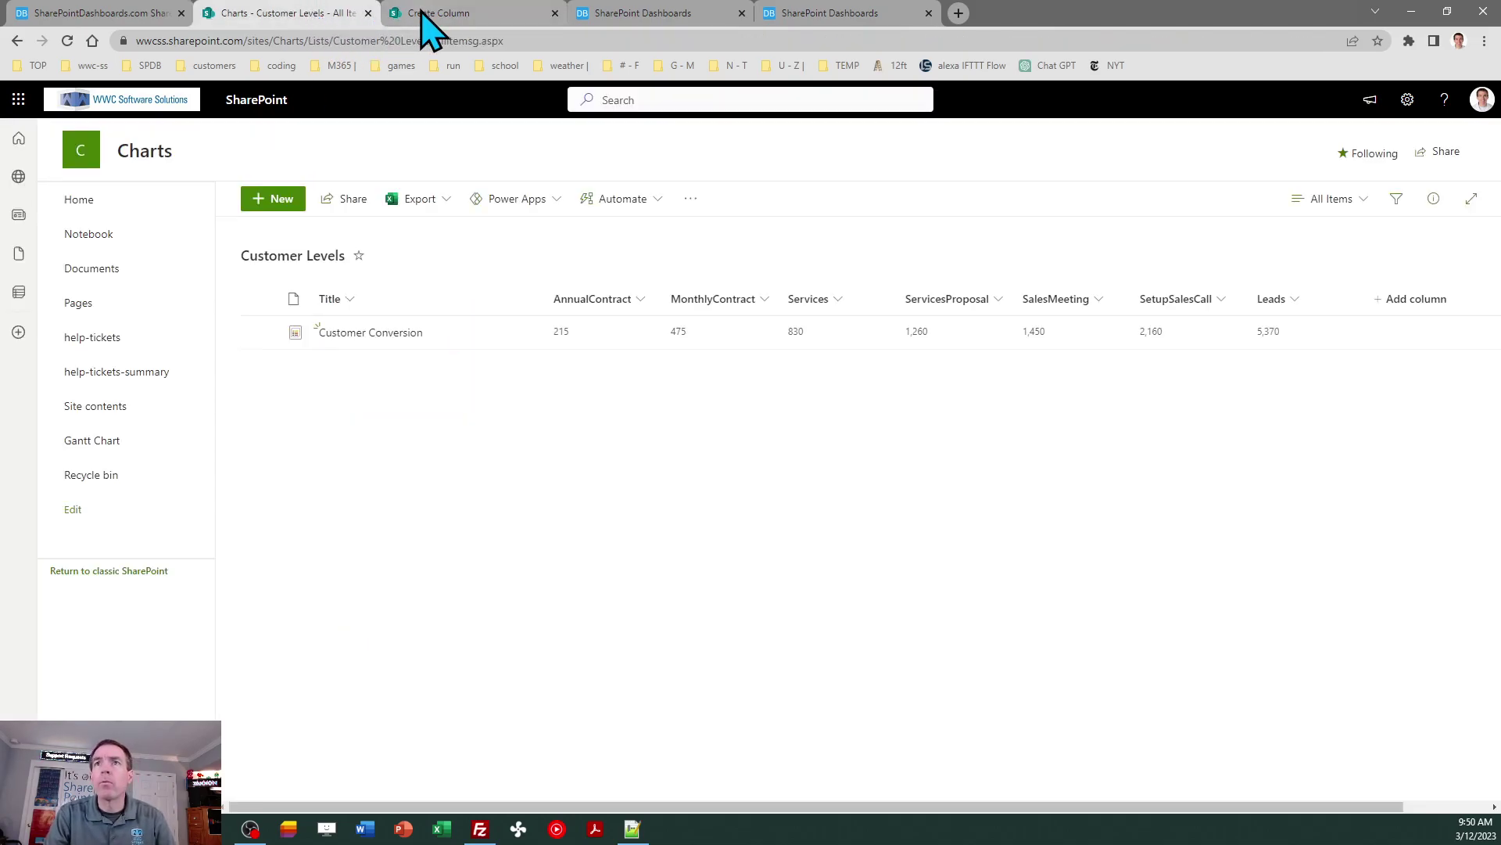
left_click(455, 15)
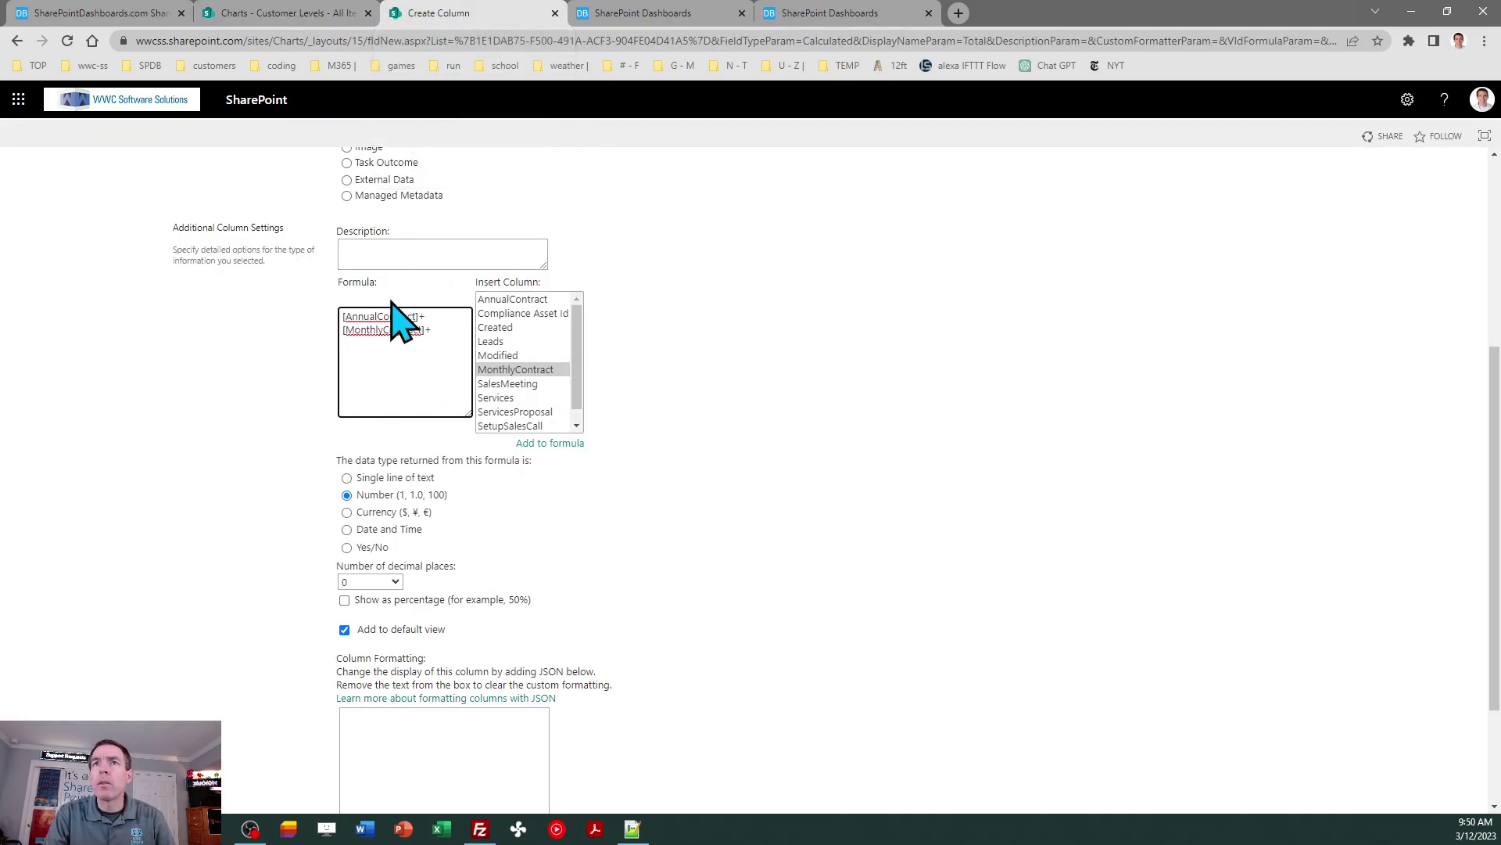
double_click(519, 399)
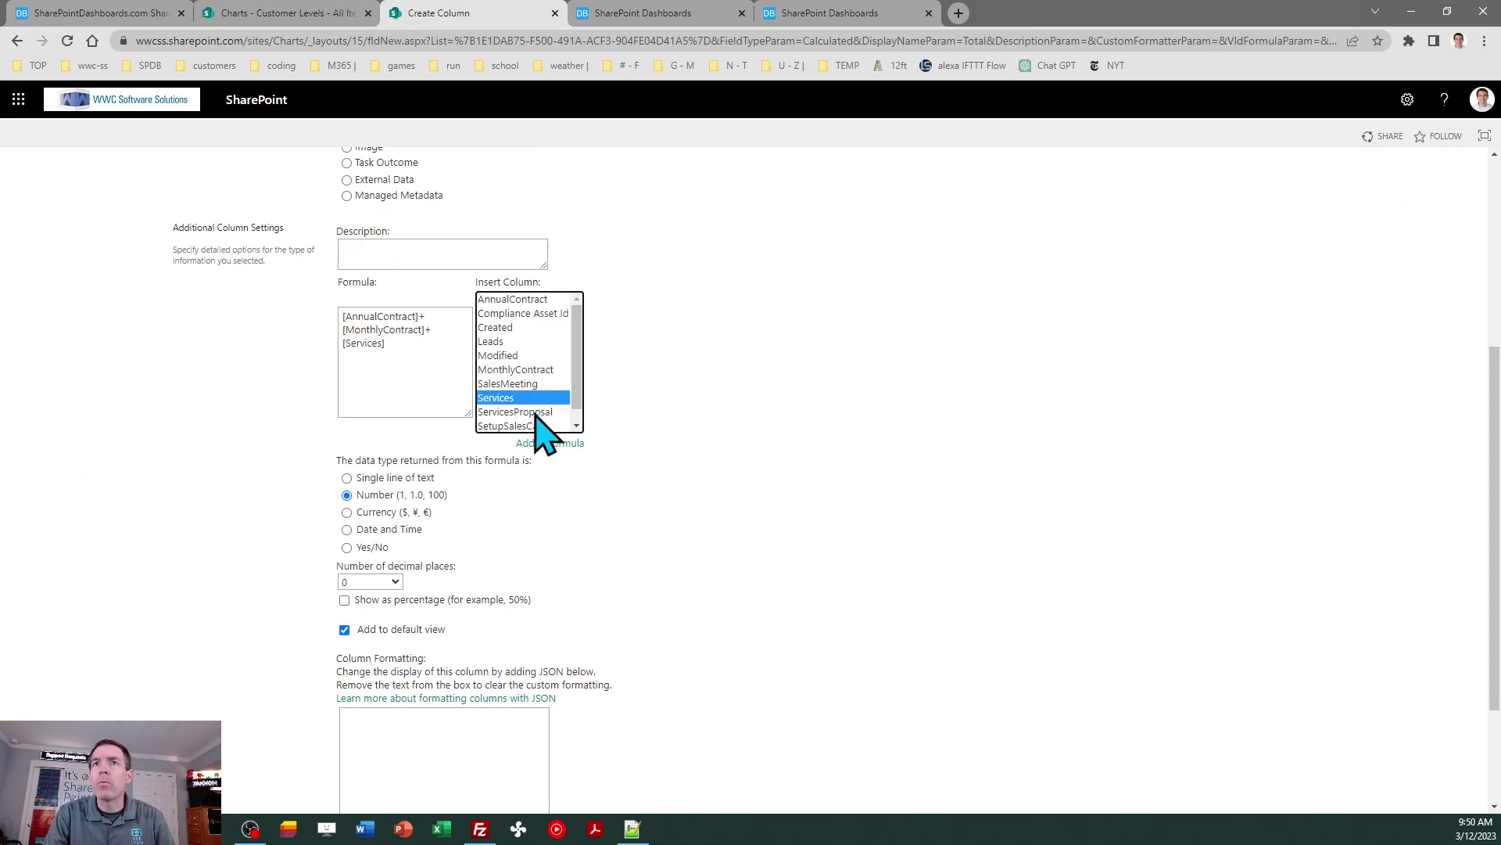
left_click(411, 349)
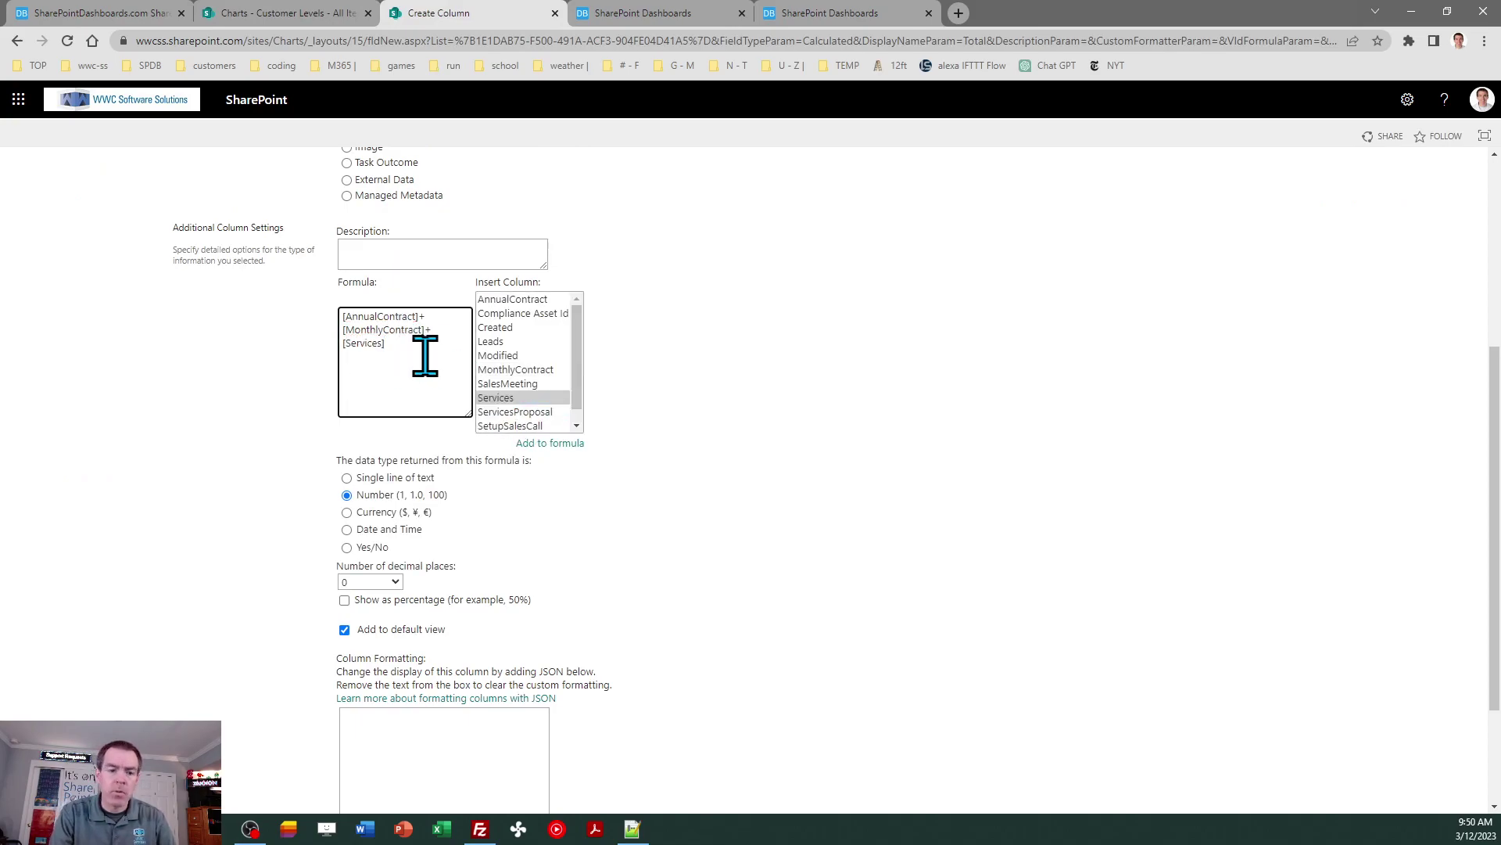
left_click(527, 412)
double_click(527, 413)
left_click(450, 363)
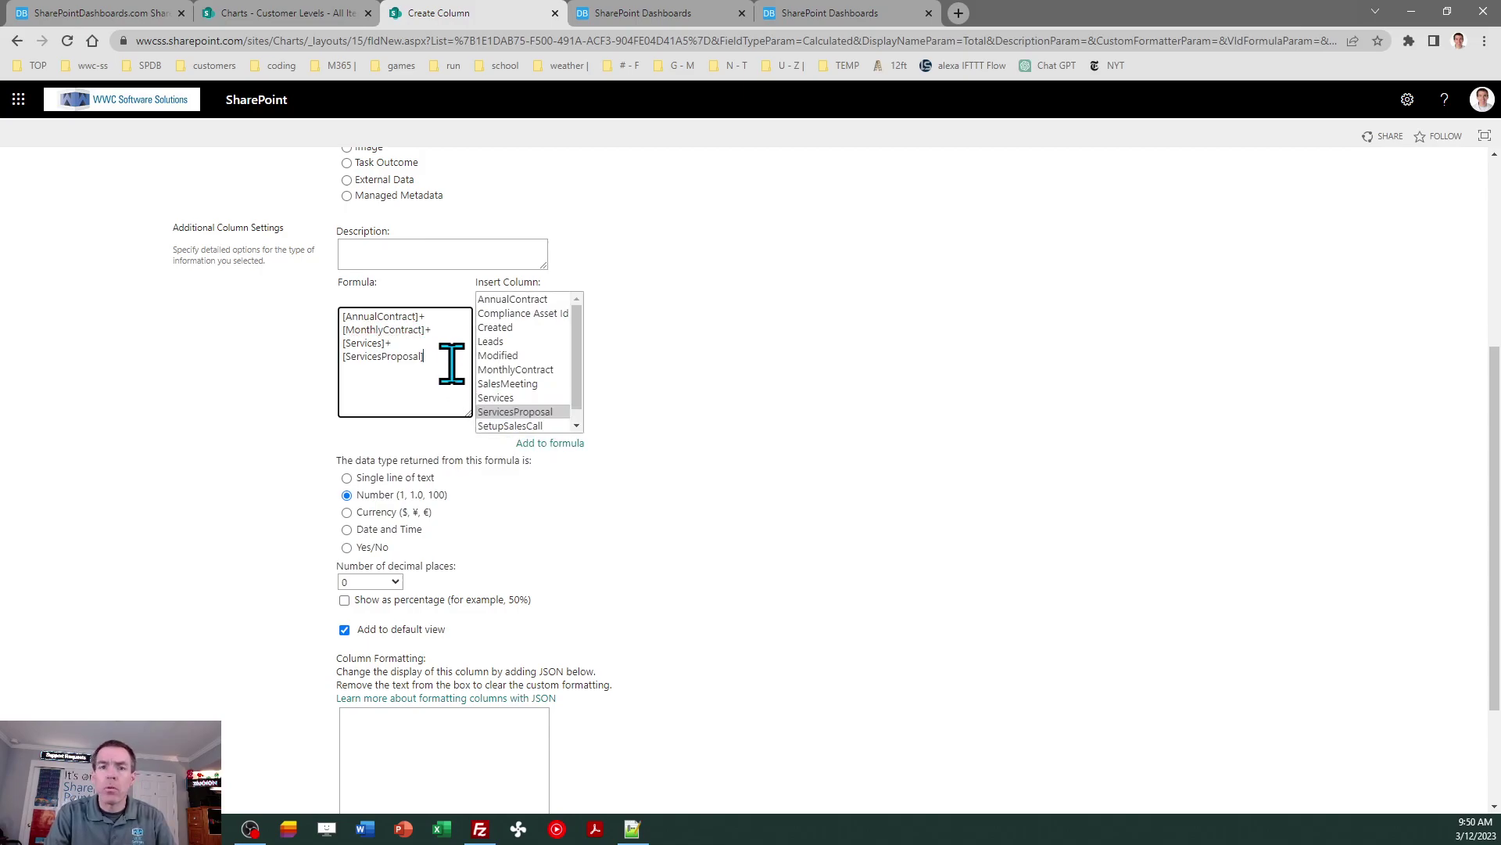
- Check the remaining columns in the list and complete the Total formula with +[SalesMeeting]+[SetupSalesCall]+[Leads]
left_click(303, 13)
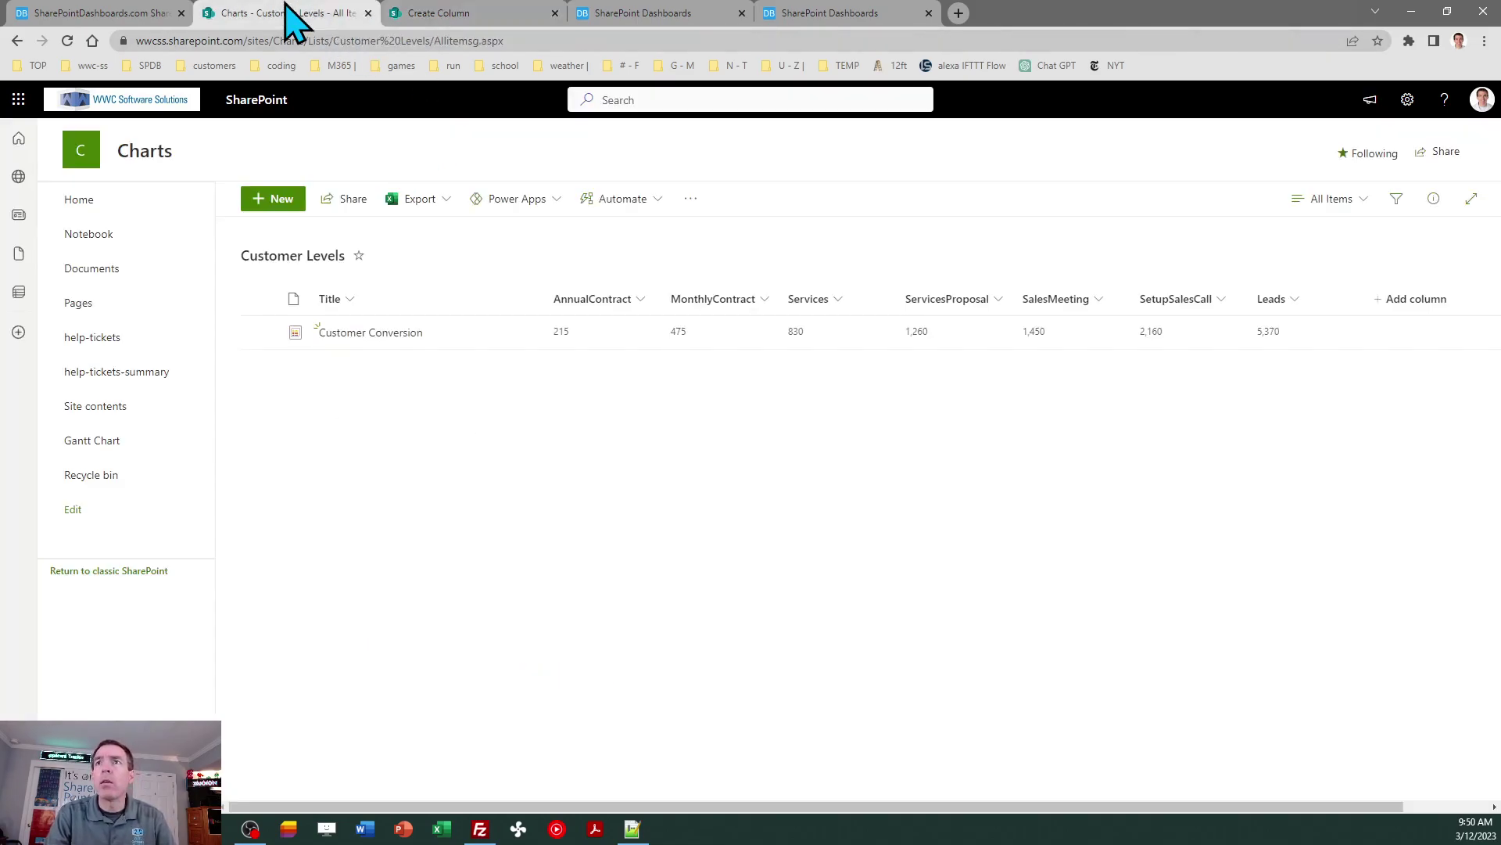
mouse_move(469, 23)
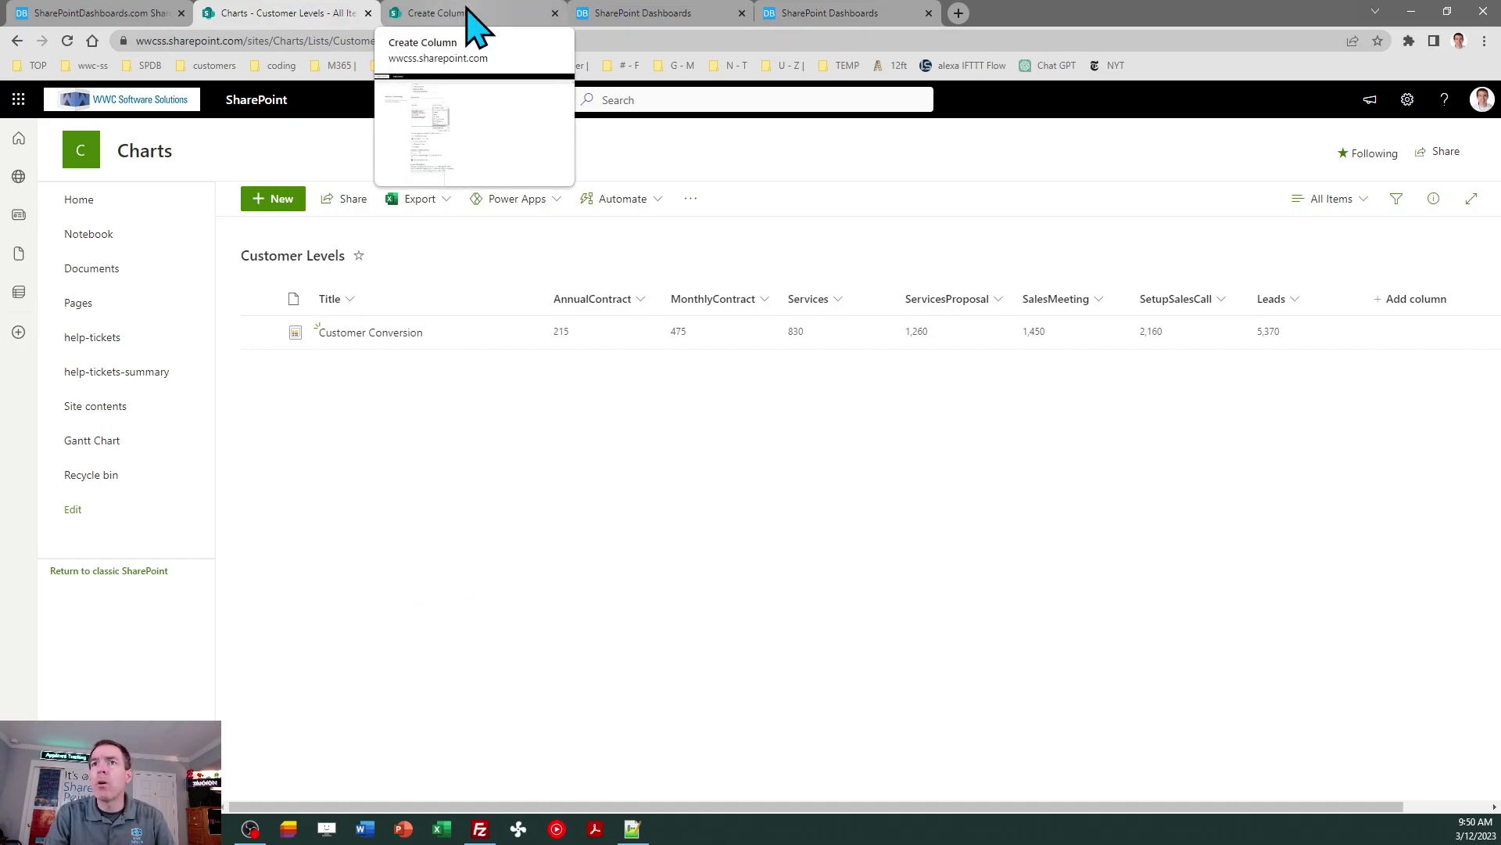
left_click(467, 12)
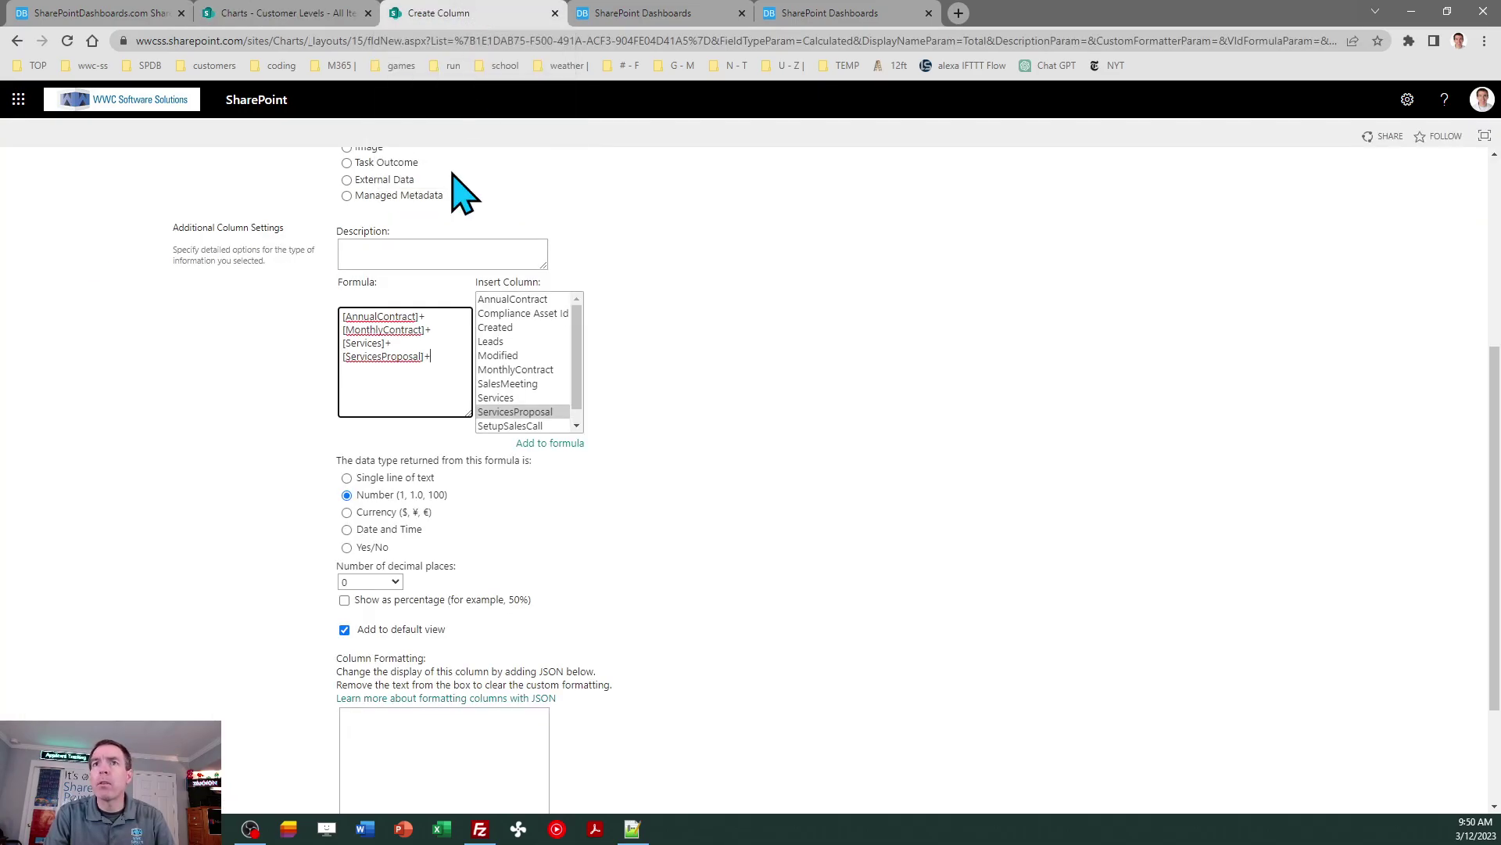
double_click(515, 383)
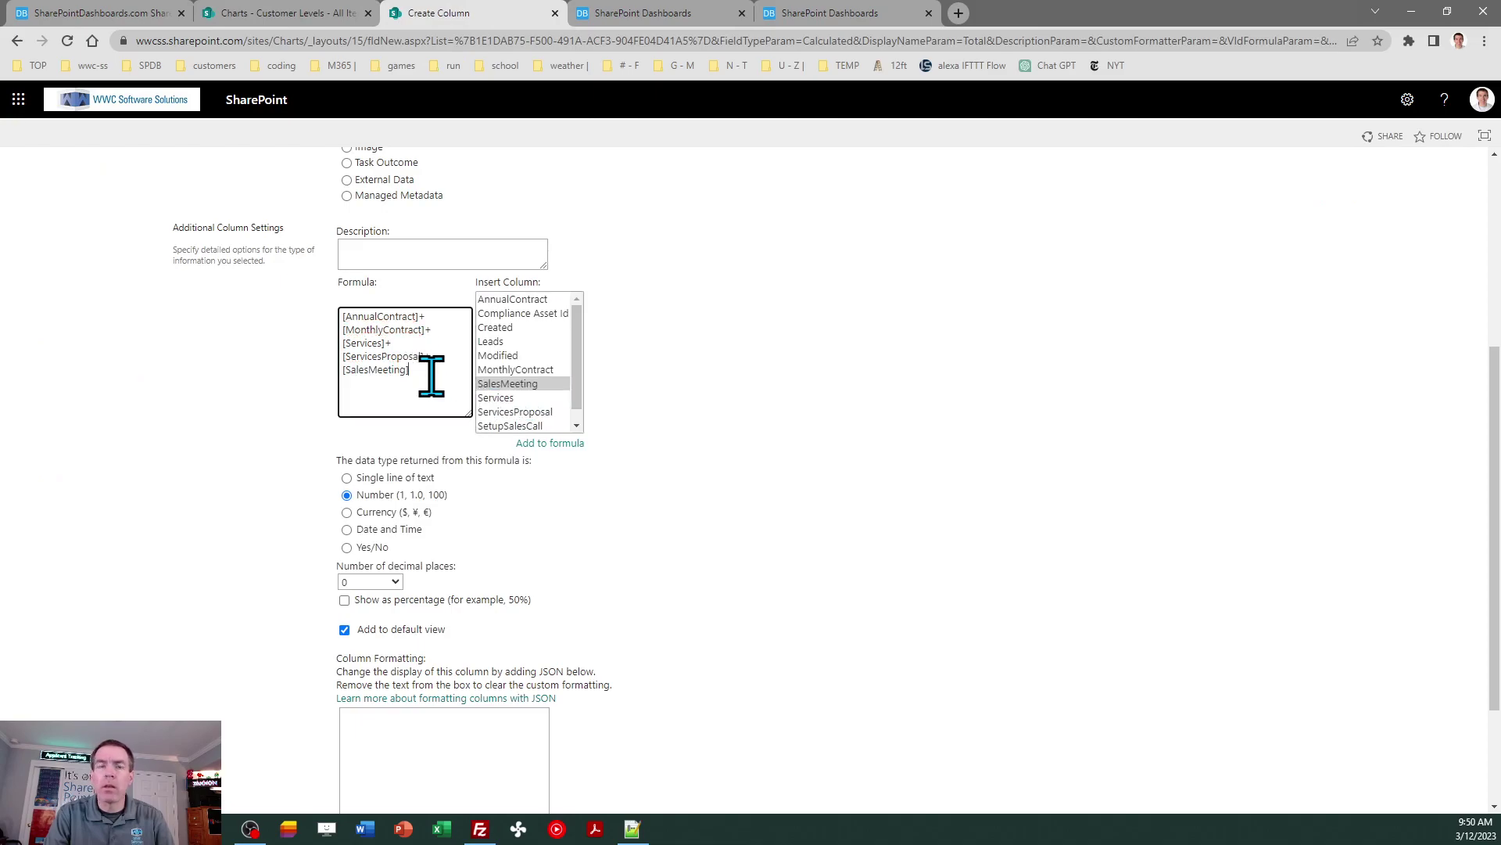
type("+")
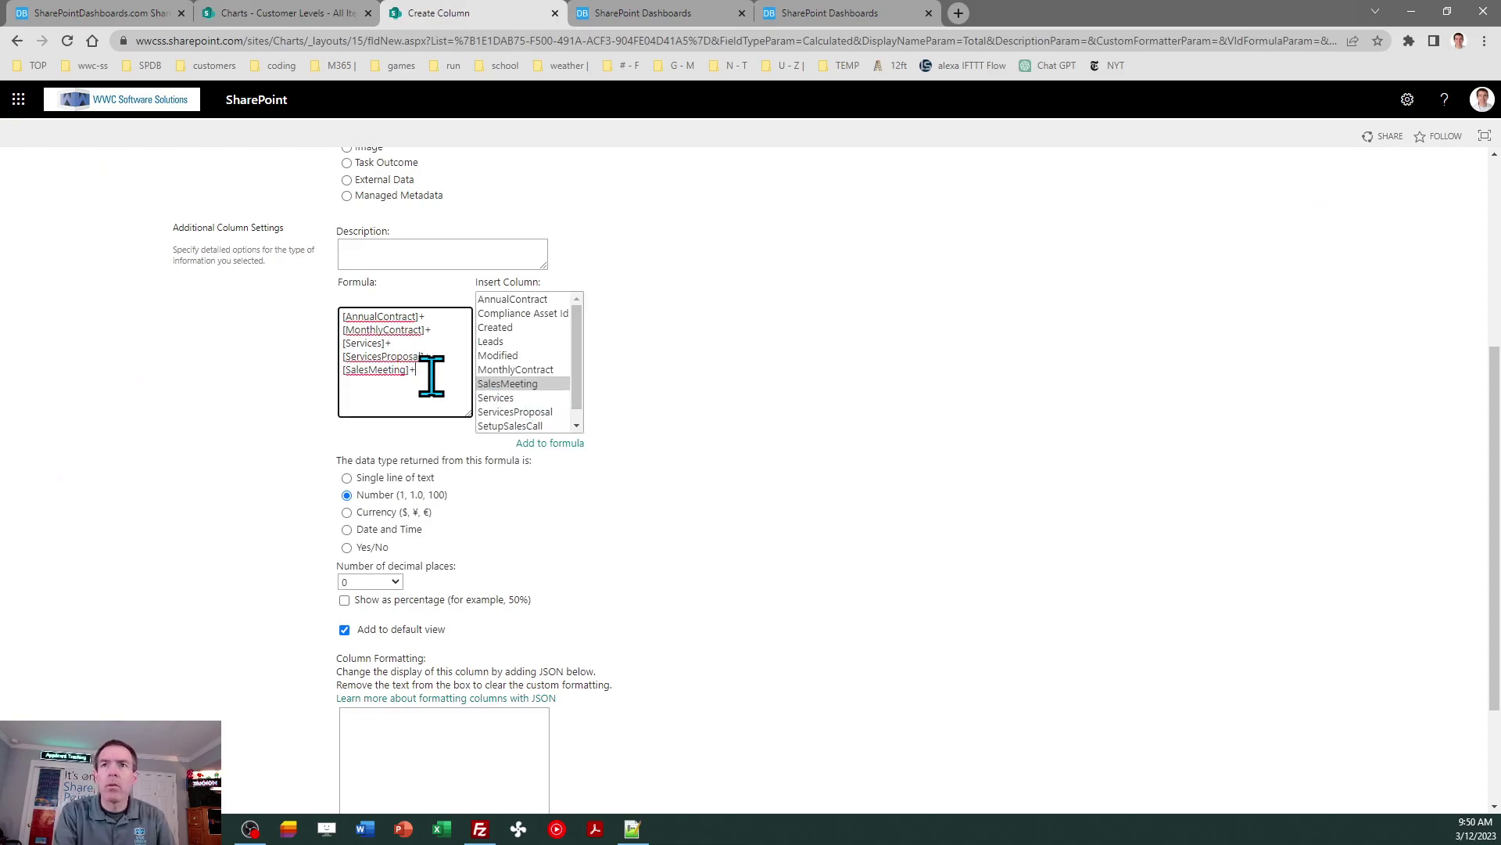
double_click(510, 425)
left_click(447, 388)
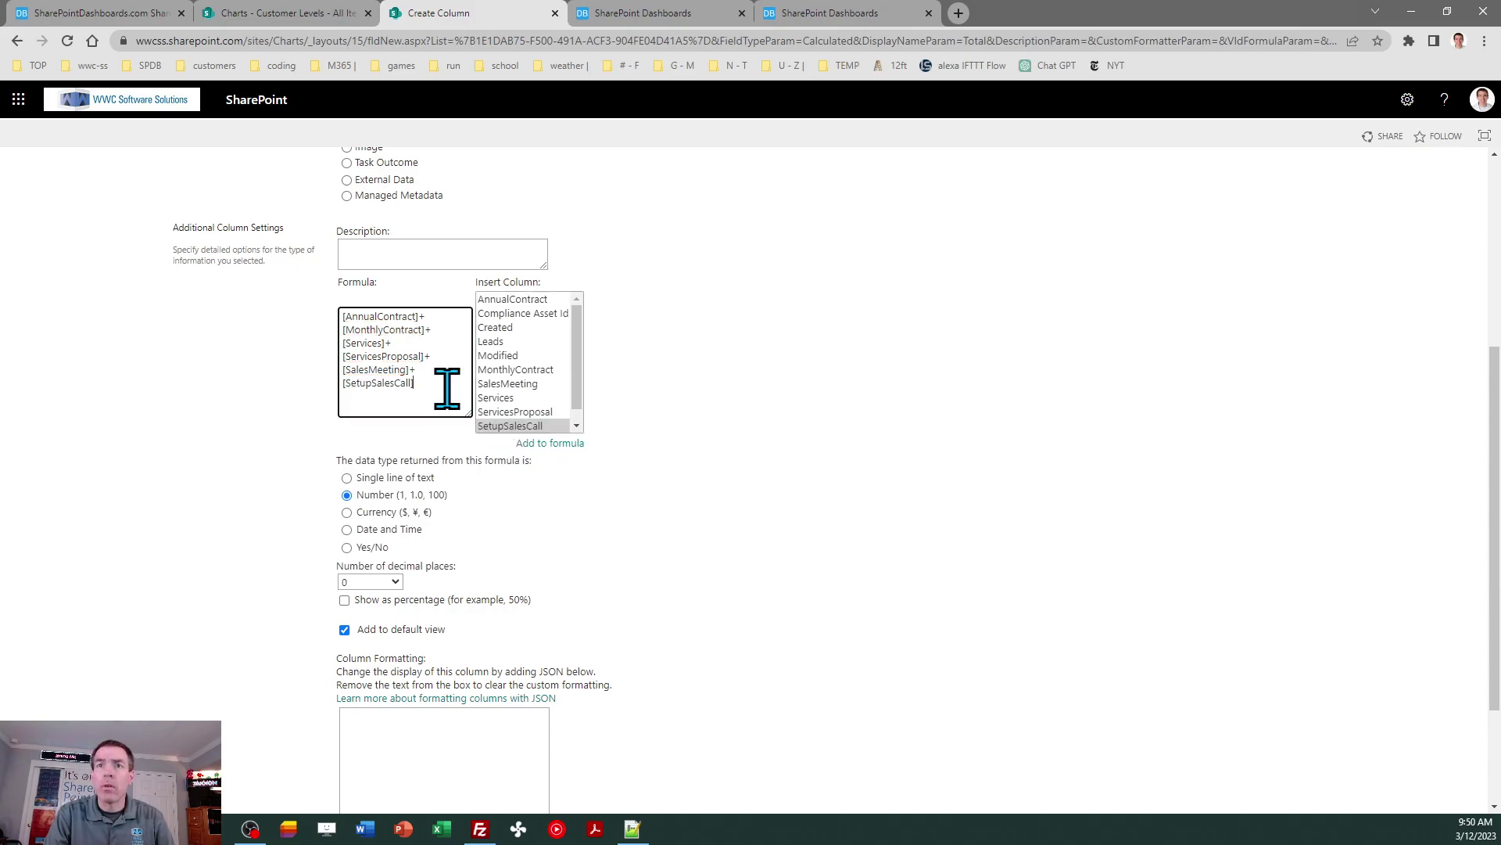
type("+")
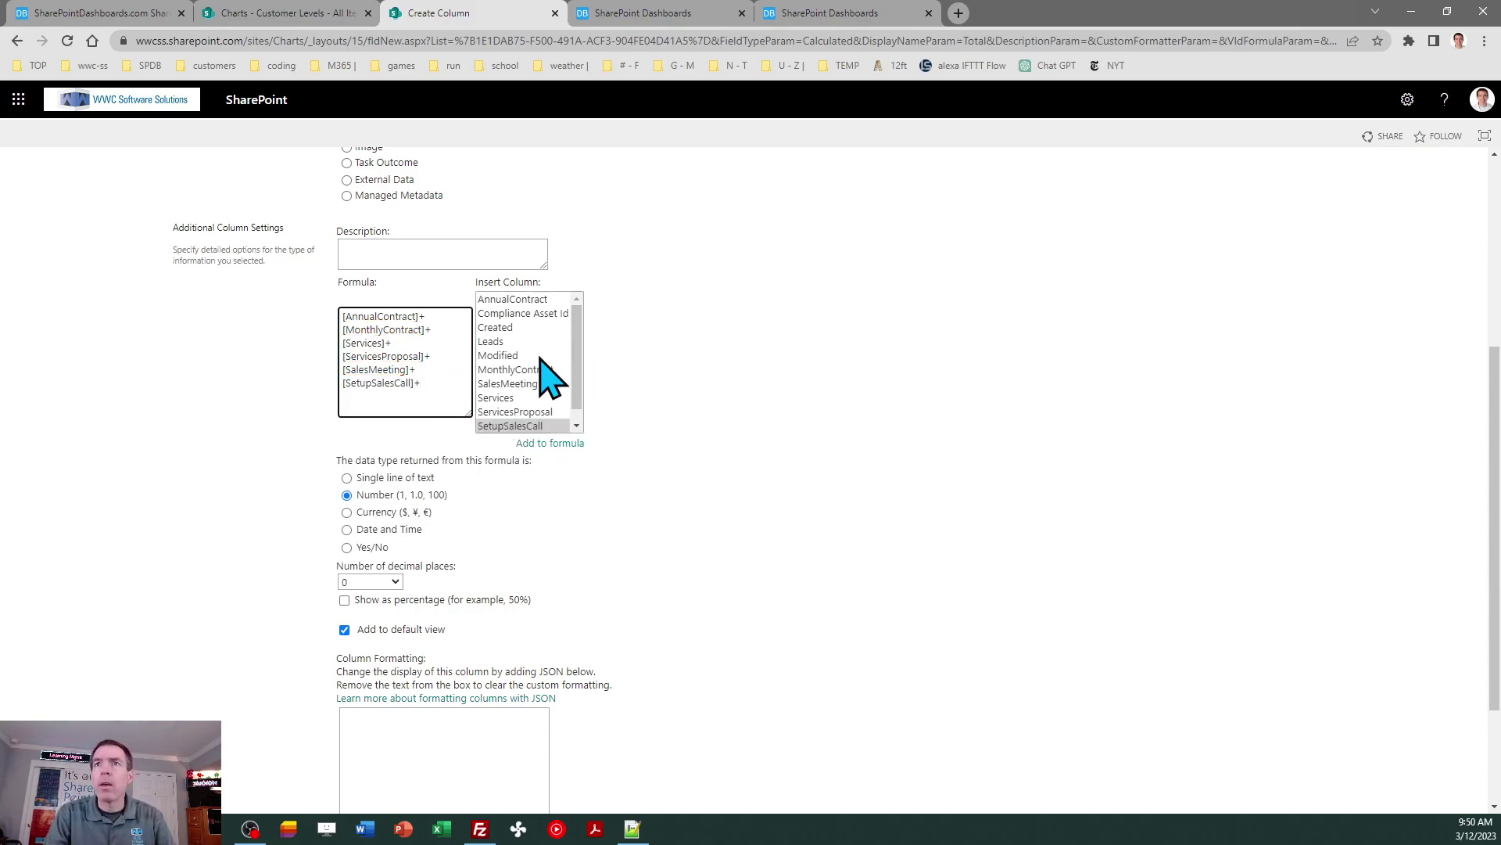
double_click(492, 342)
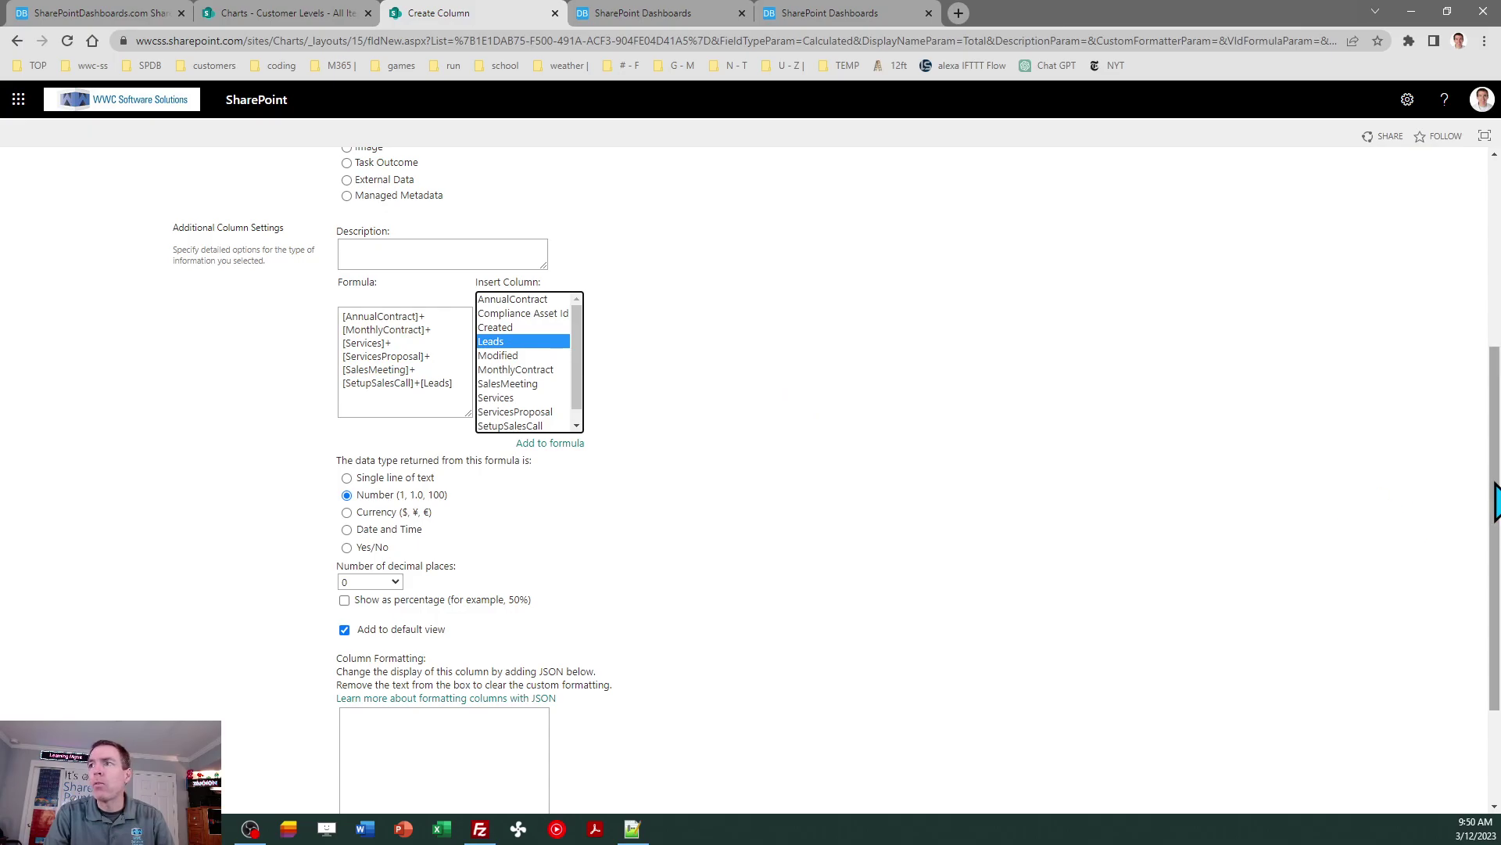
- Create the calculated Total column and return from the list settings to the Customer Levels list
scroll(1377, 594, "down", 2)
left_click(1376, 716)
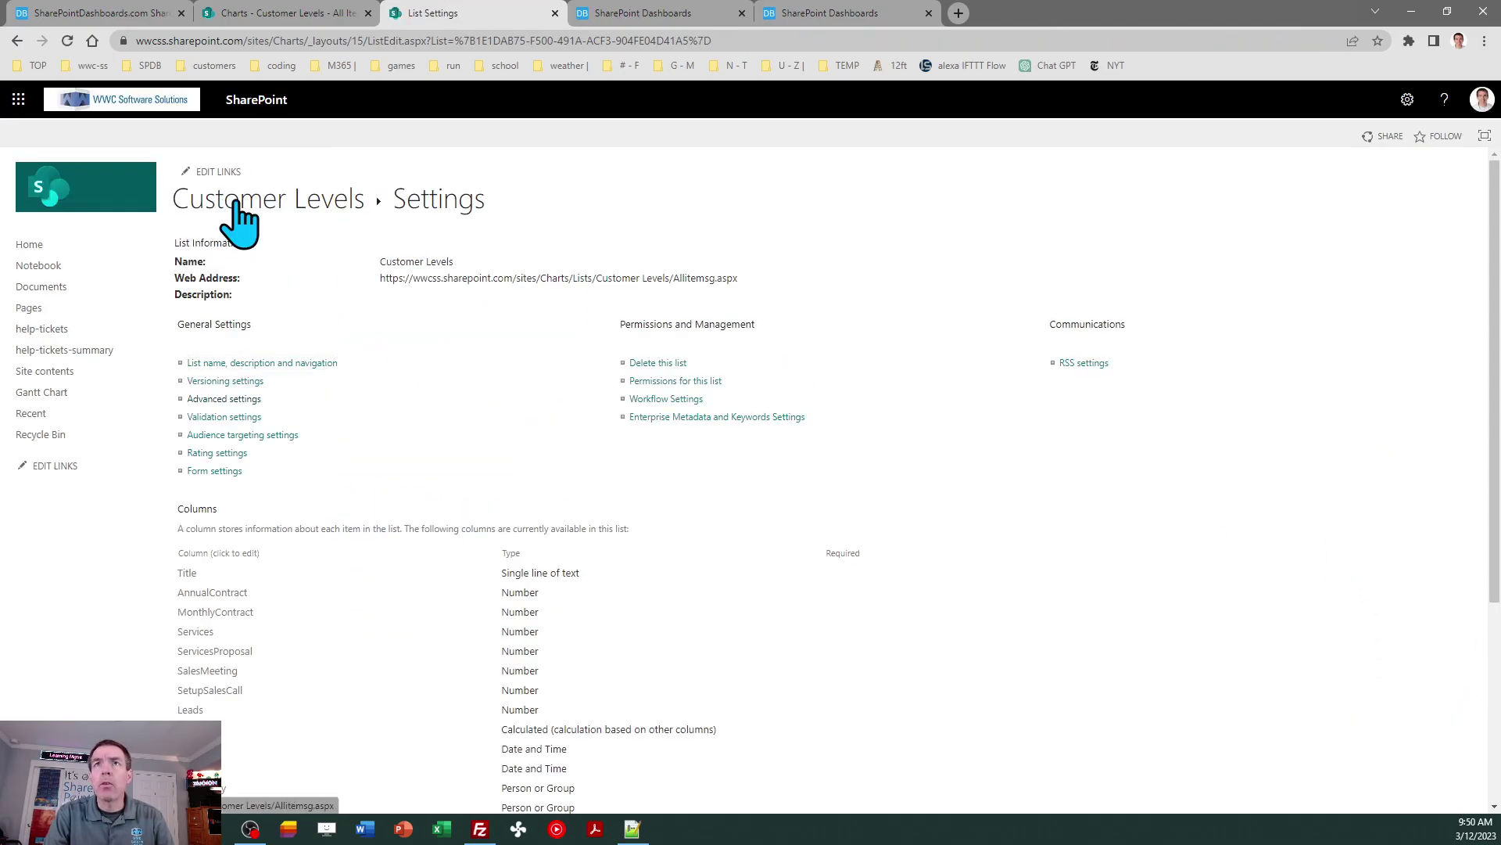
left_click(218, 201)
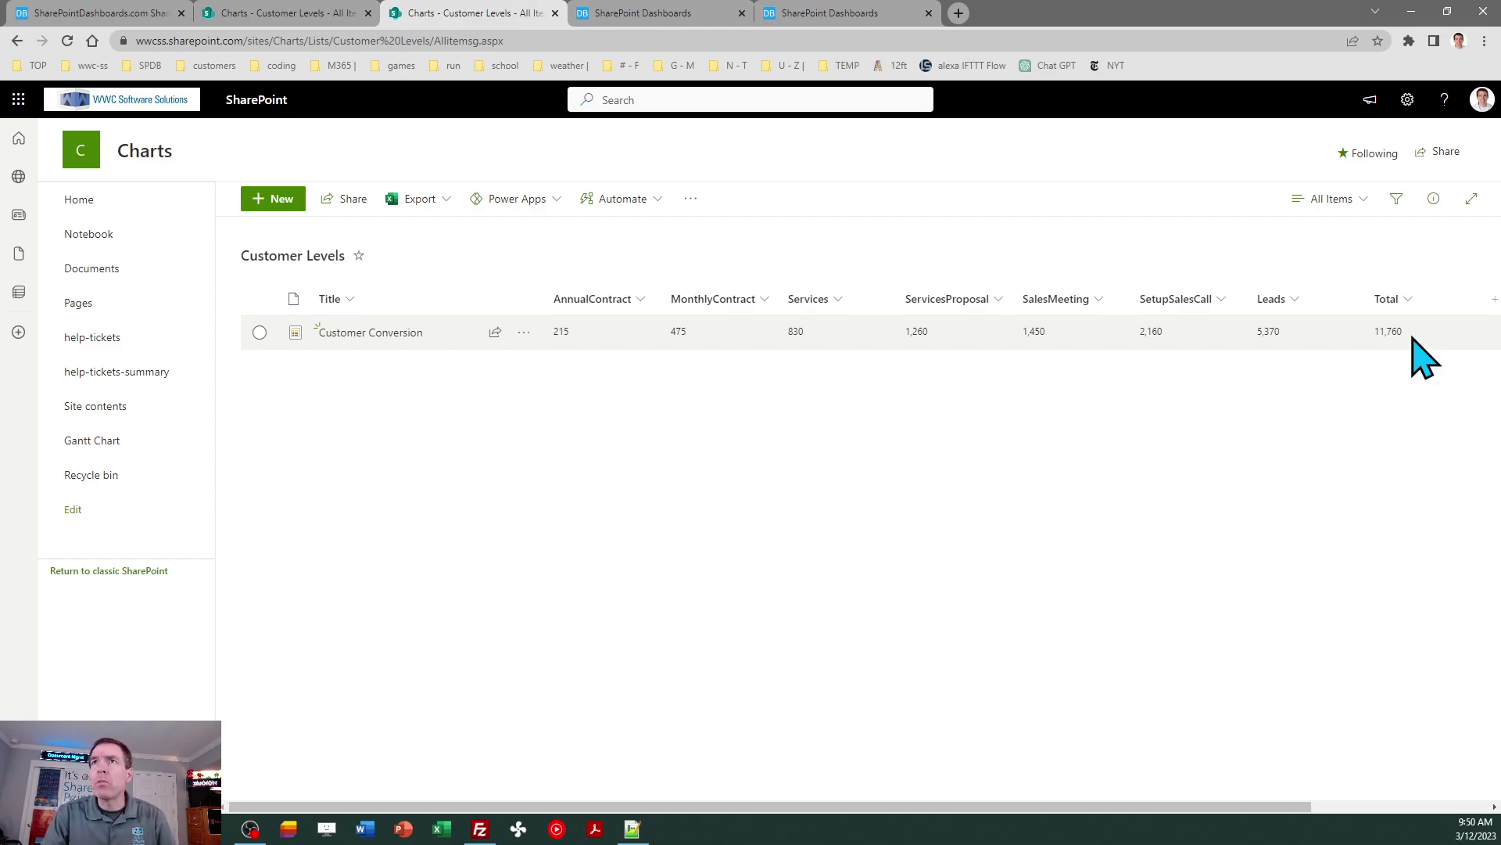
- Save the list's current view as a new public view named Funnel Chart
left_click(1322, 200)
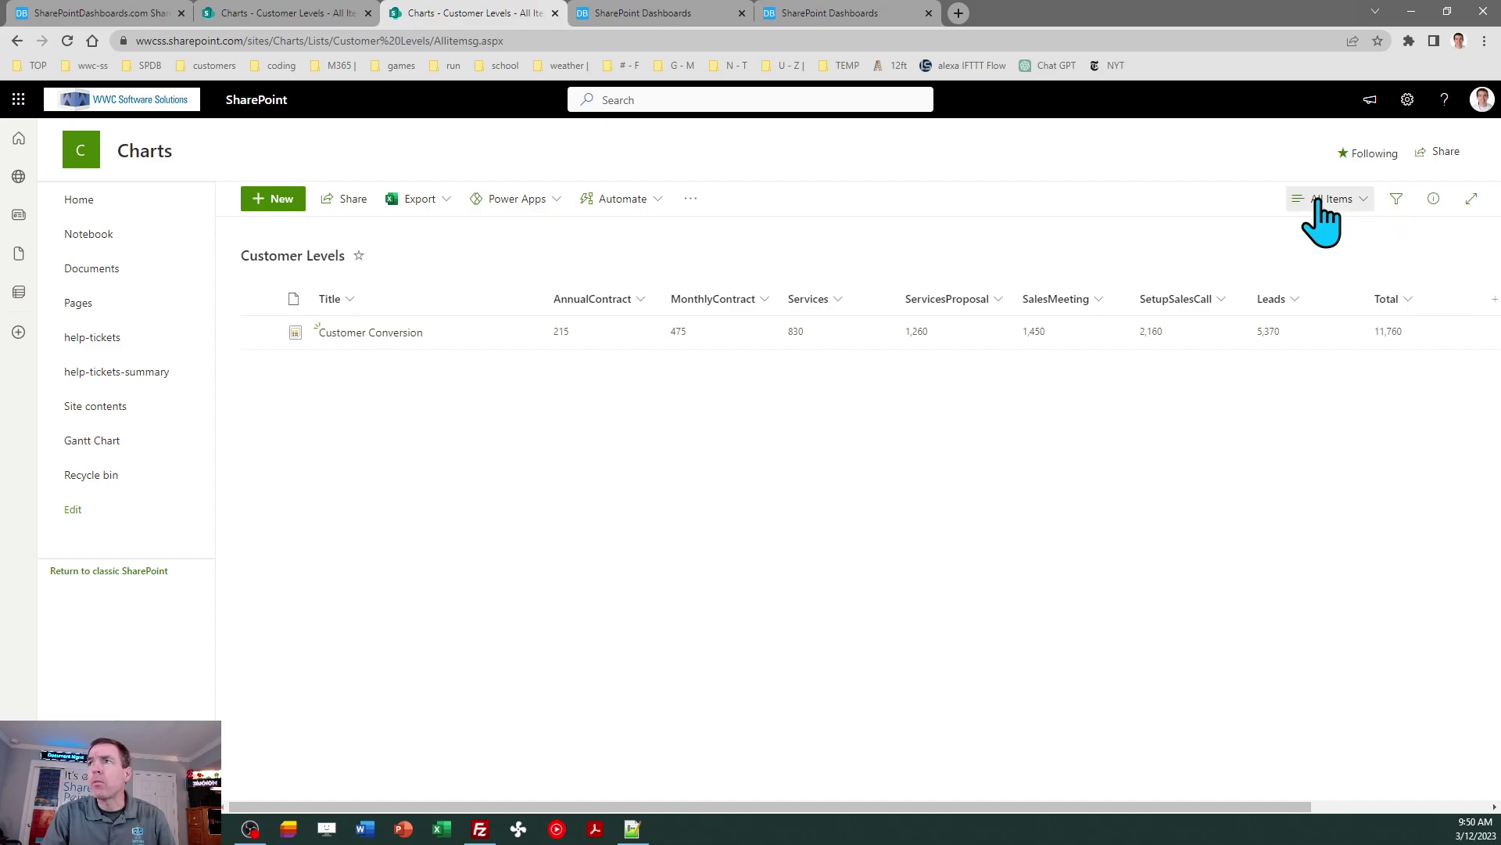
left_click(1365, 345)
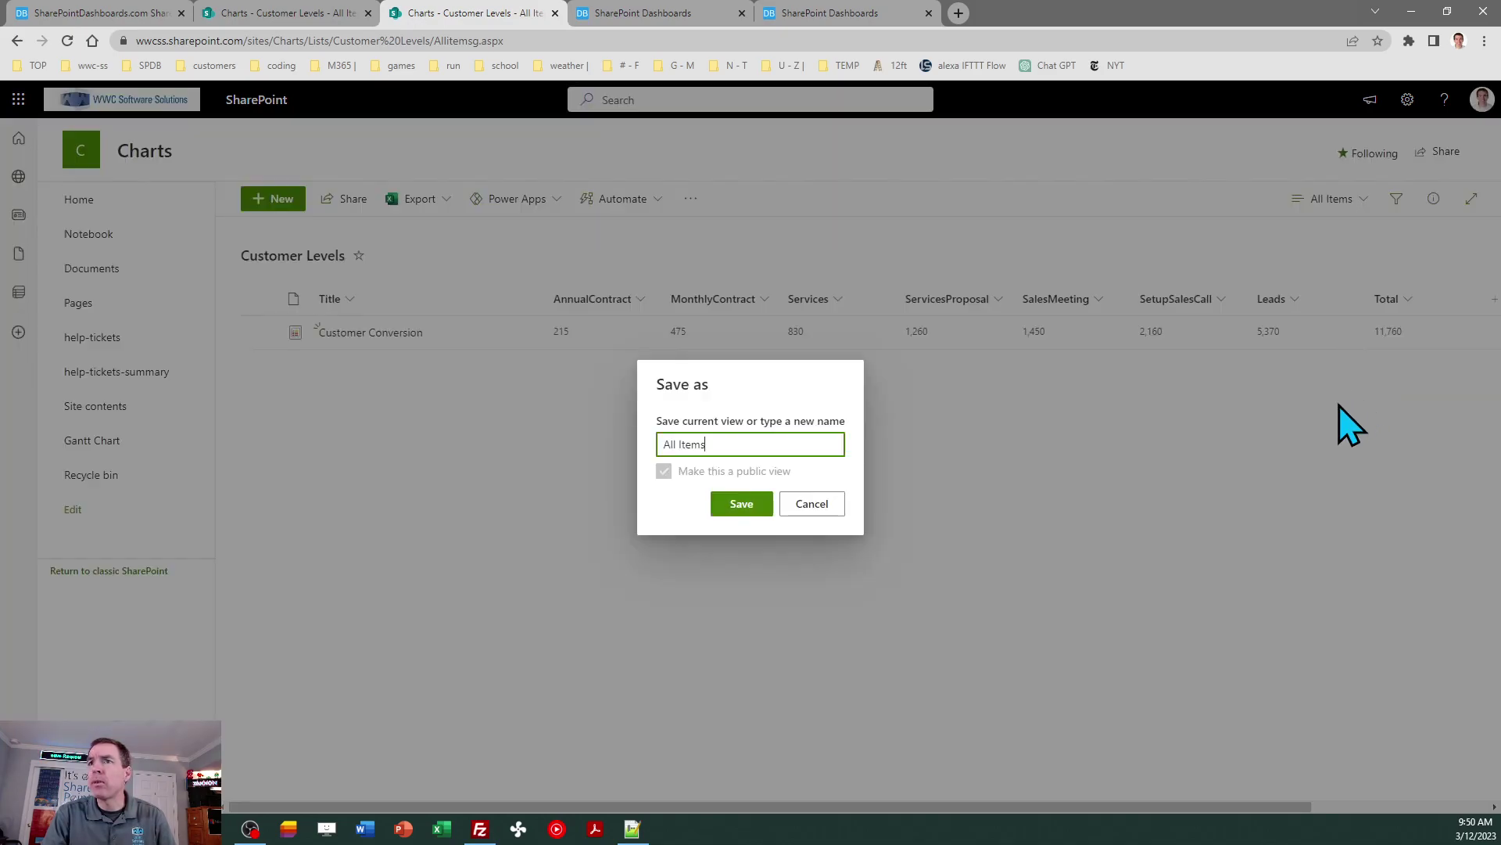
triple_click(670, 444)
type("Funnel Chart")
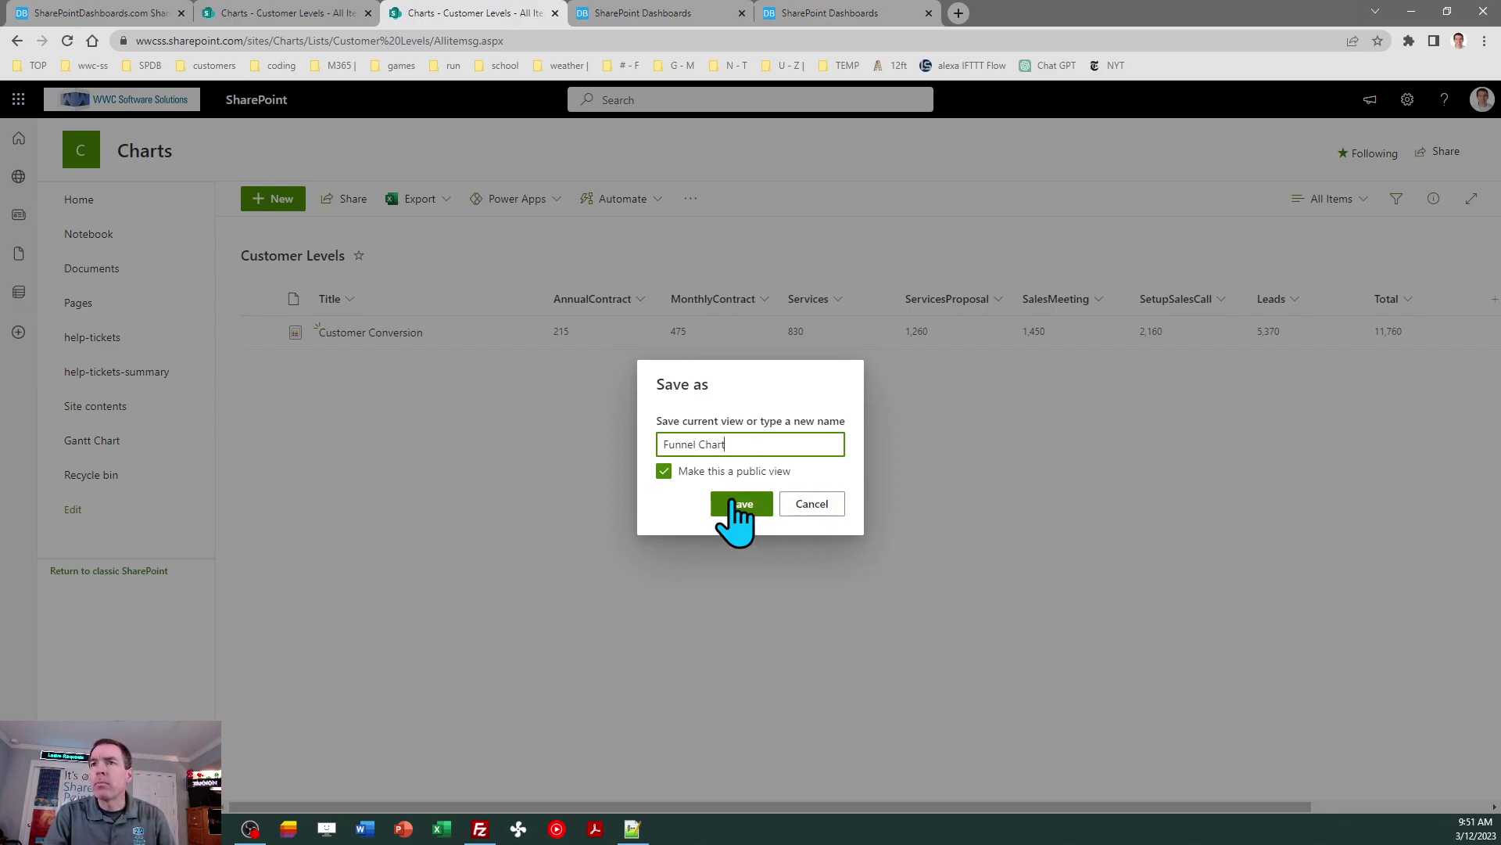
left_click(738, 507)
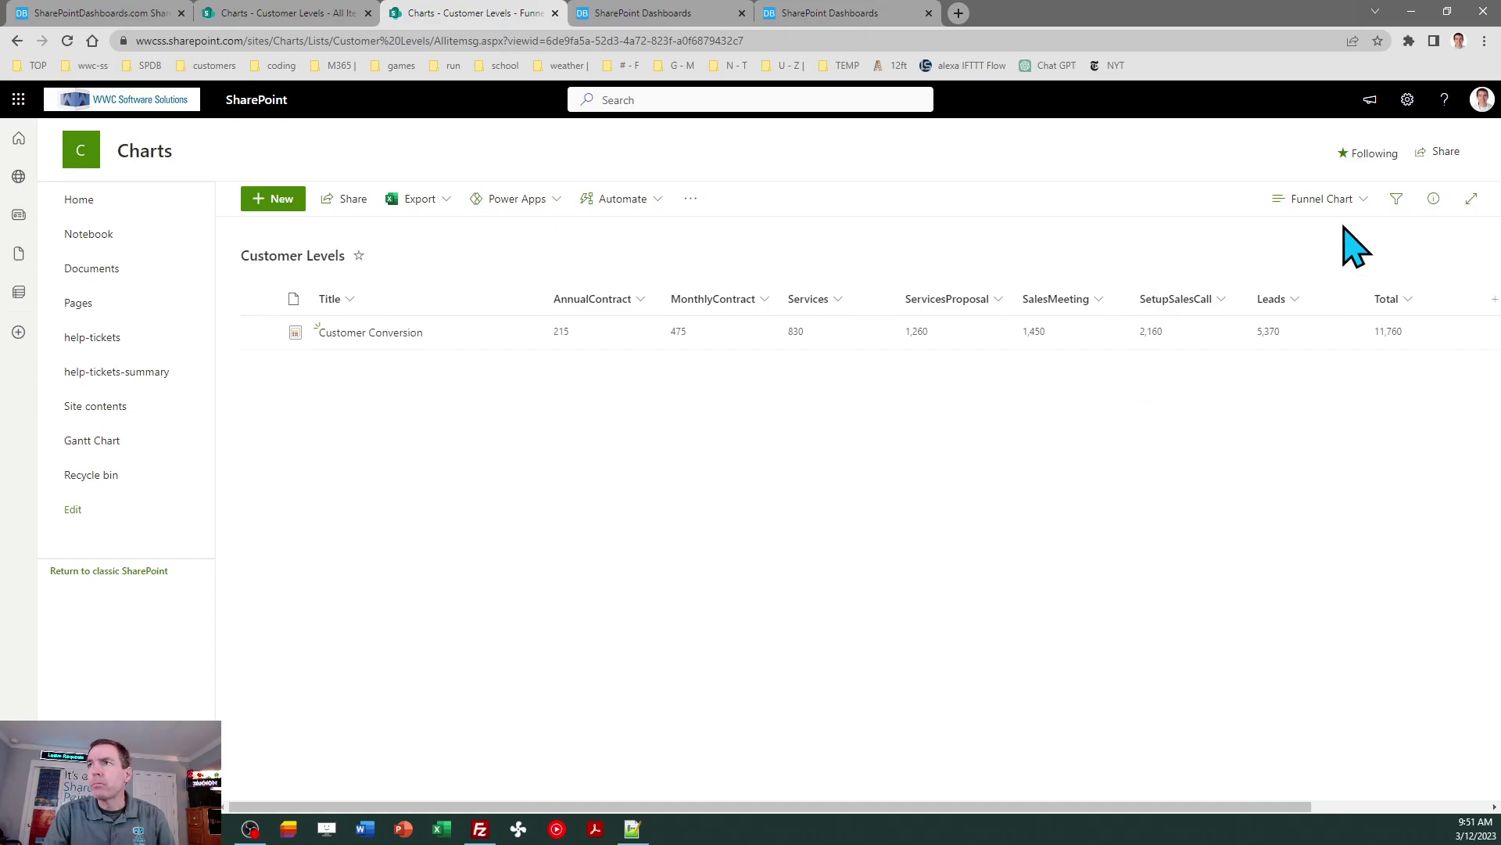
- Save the Funnel Chart view as another public view named Pyramid Chart
left_click(1324, 200)
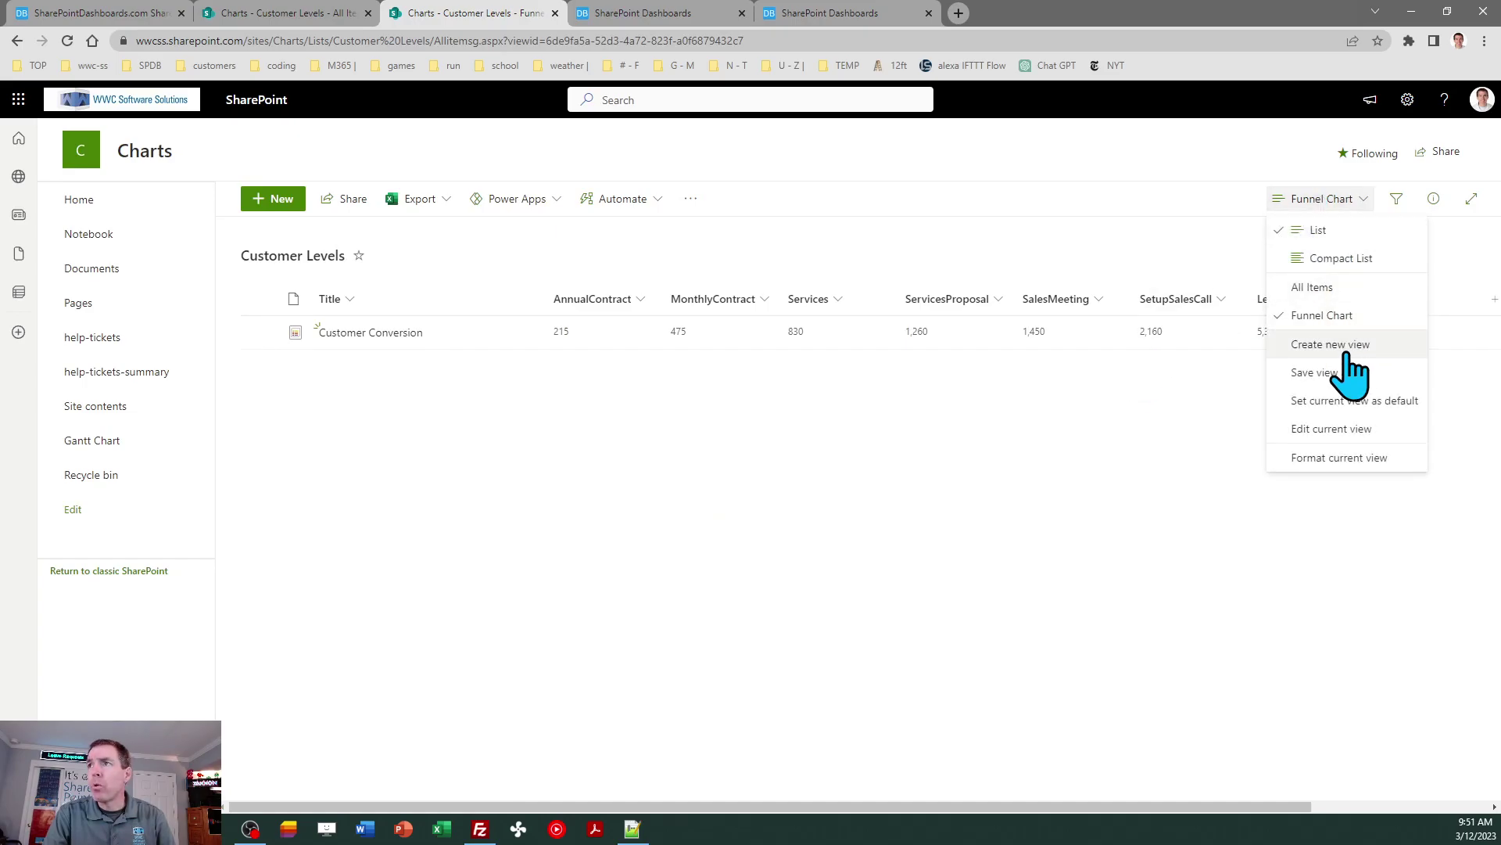
left_click(1337, 374)
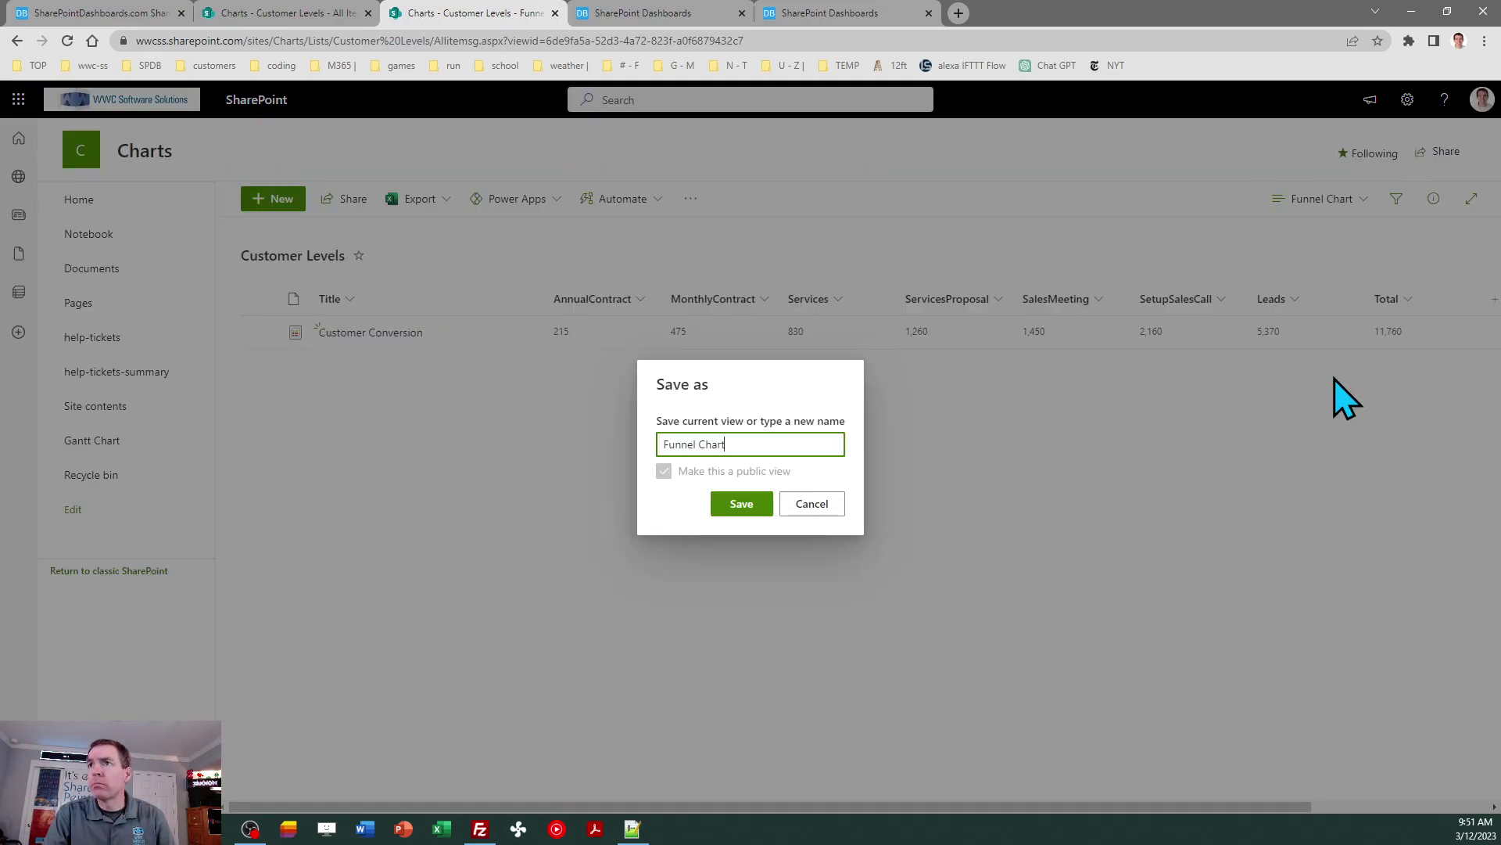
left_click(698, 444)
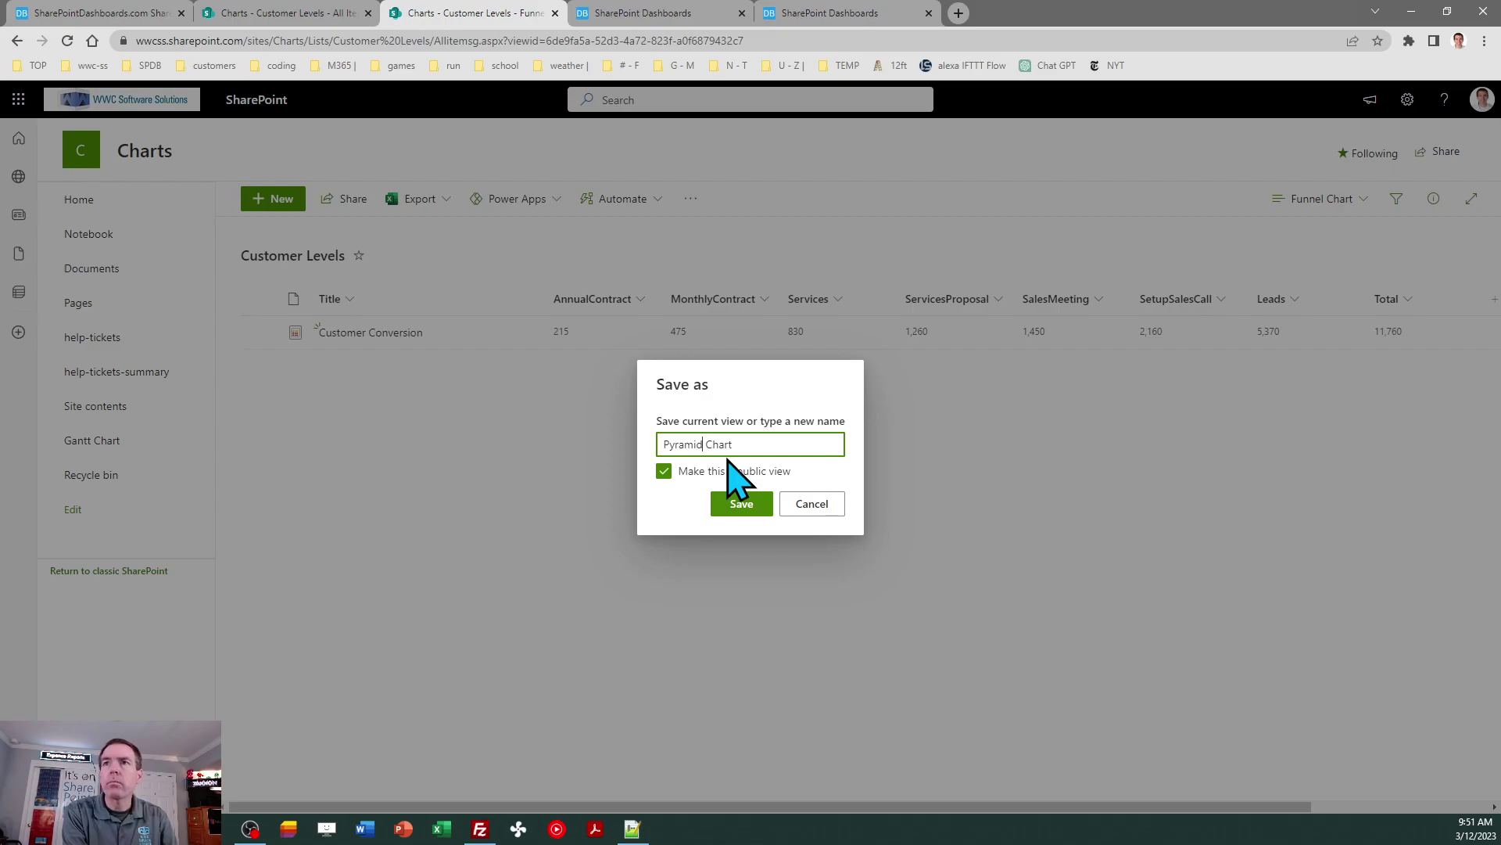
left_click(745, 505)
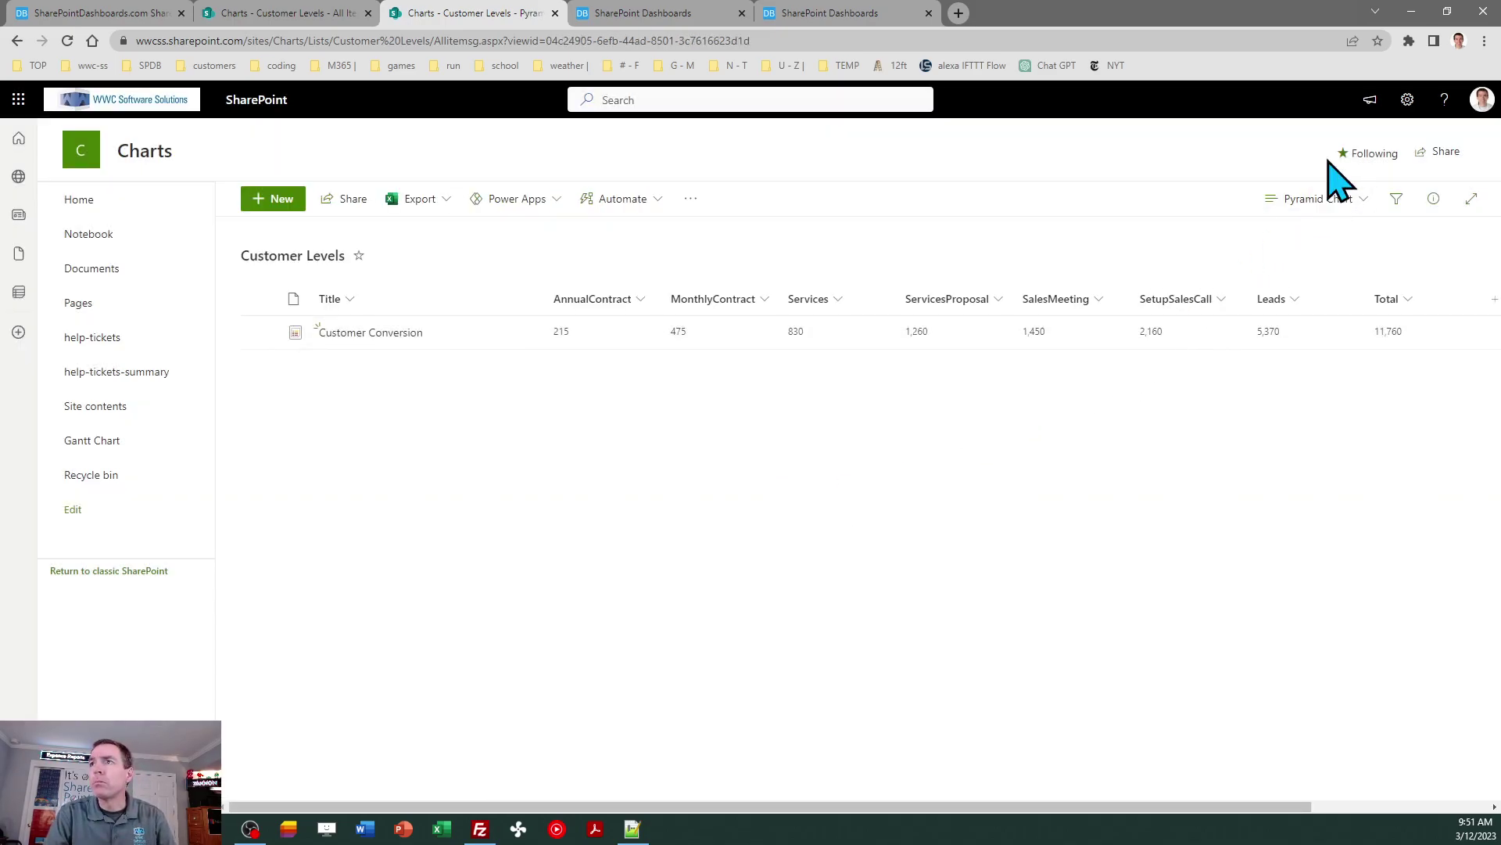
- Switch to the Funnel Chart view, confirm its view settings without edits, and close the earlier Funnel Chart browser tab
left_click(1320, 201)
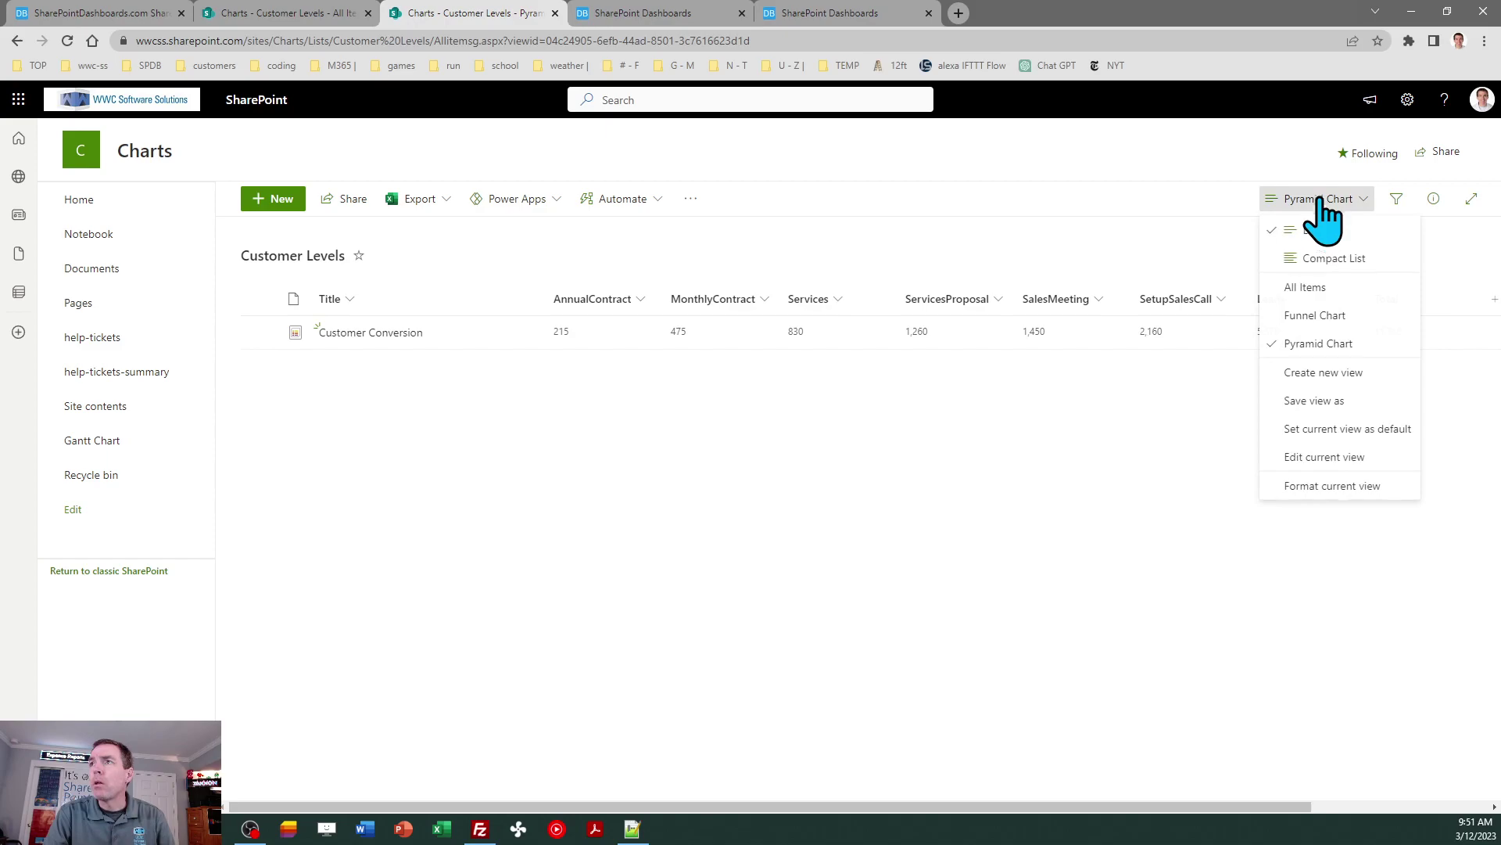
left_click(1320, 317)
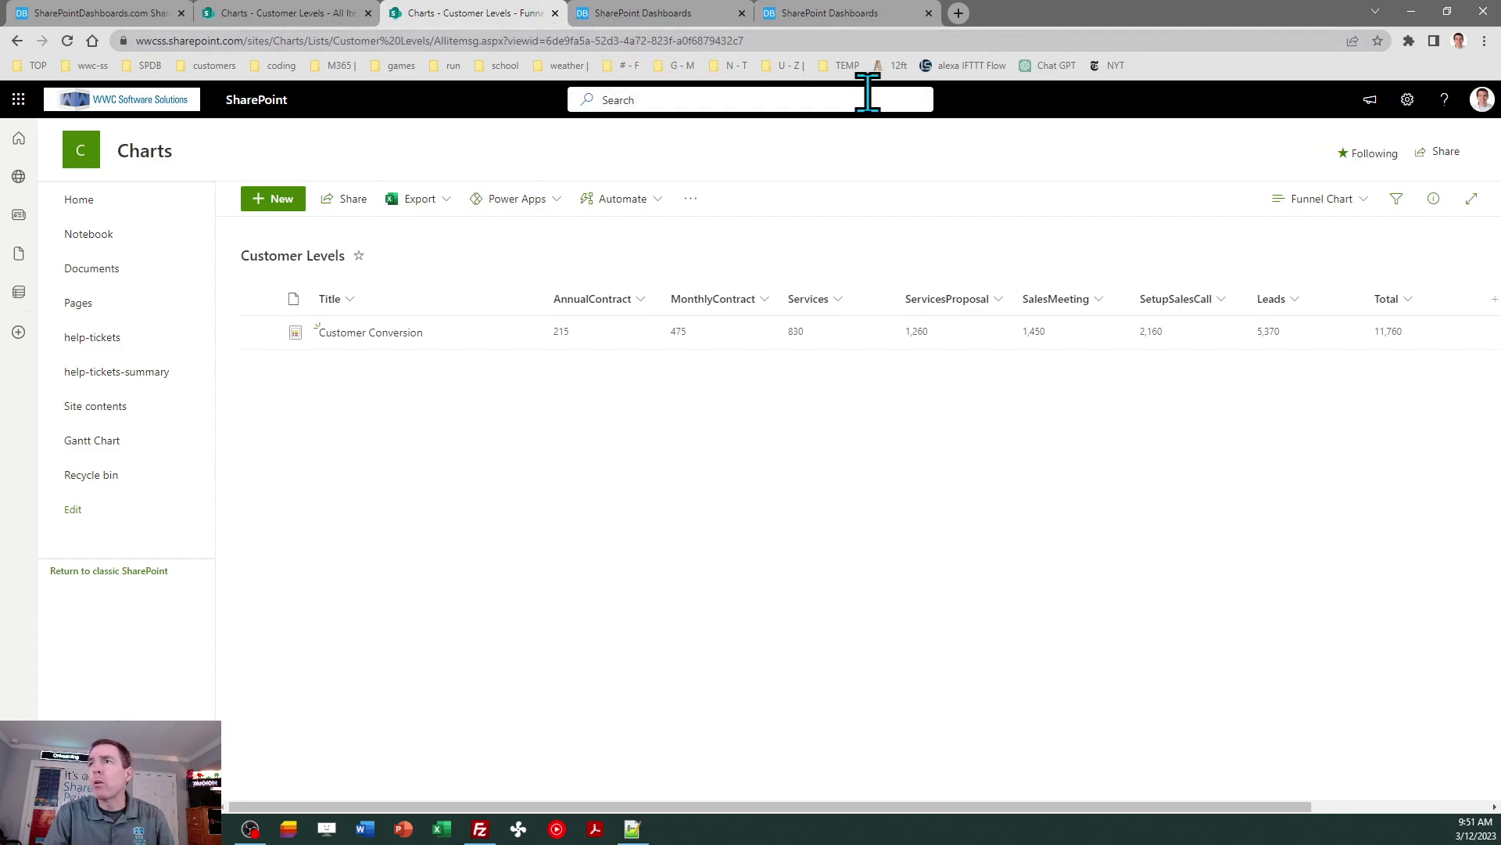
left_click(1310, 205)
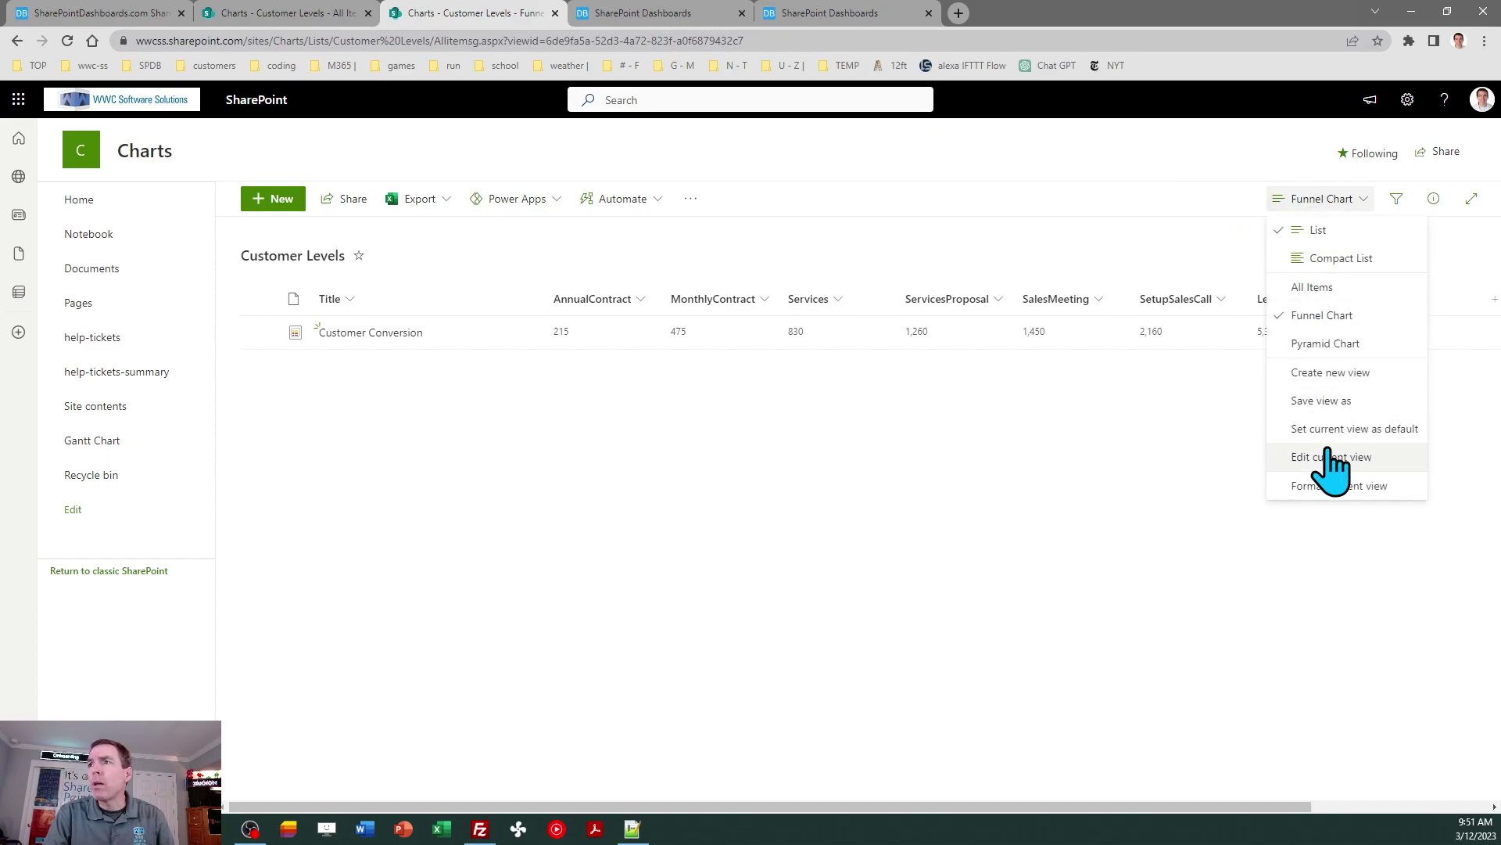
left_click(1332, 456)
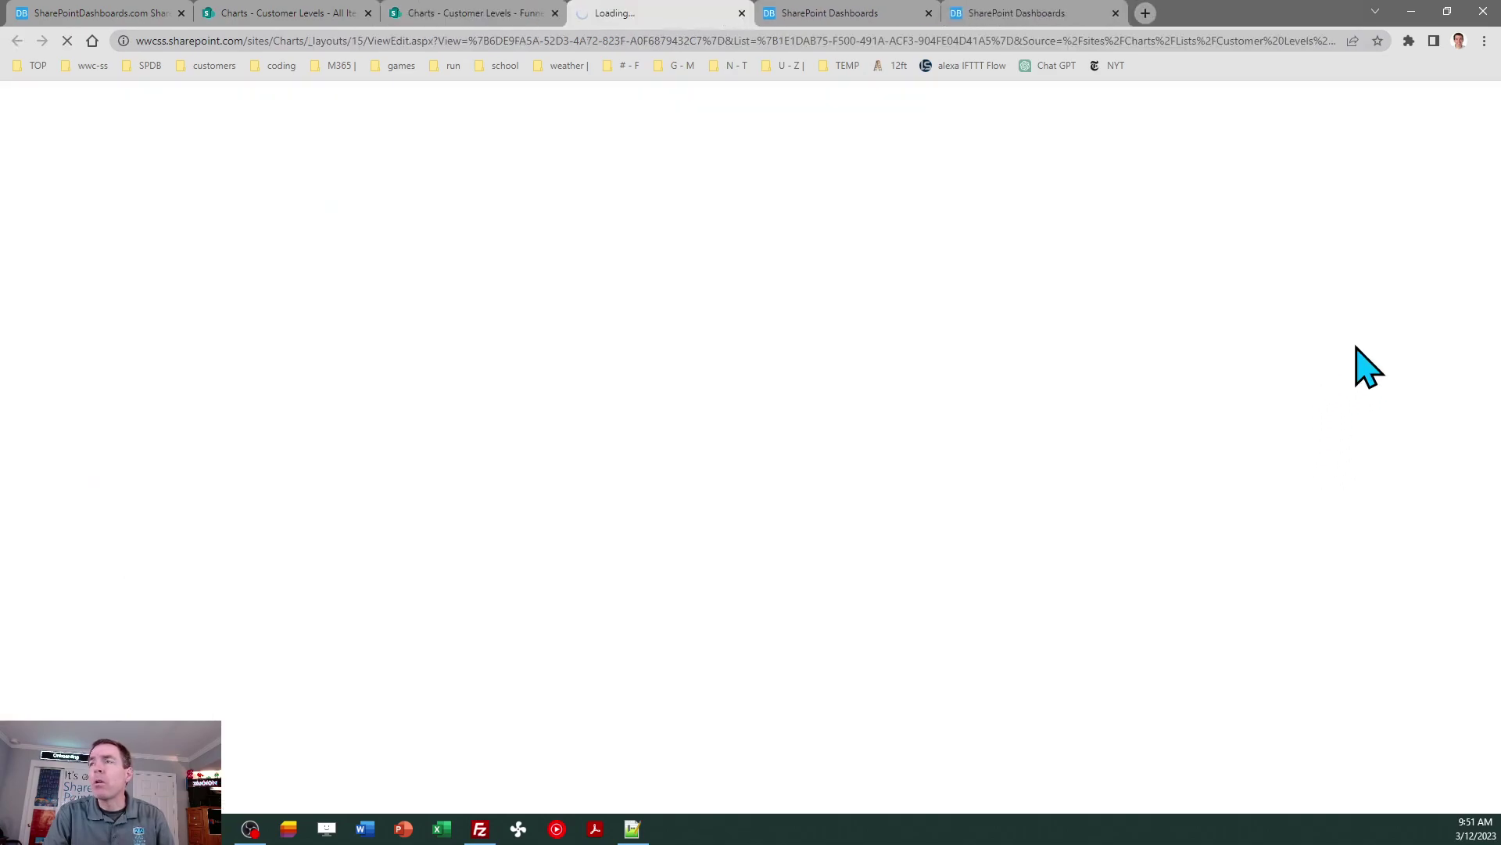
left_click(1378, 249)
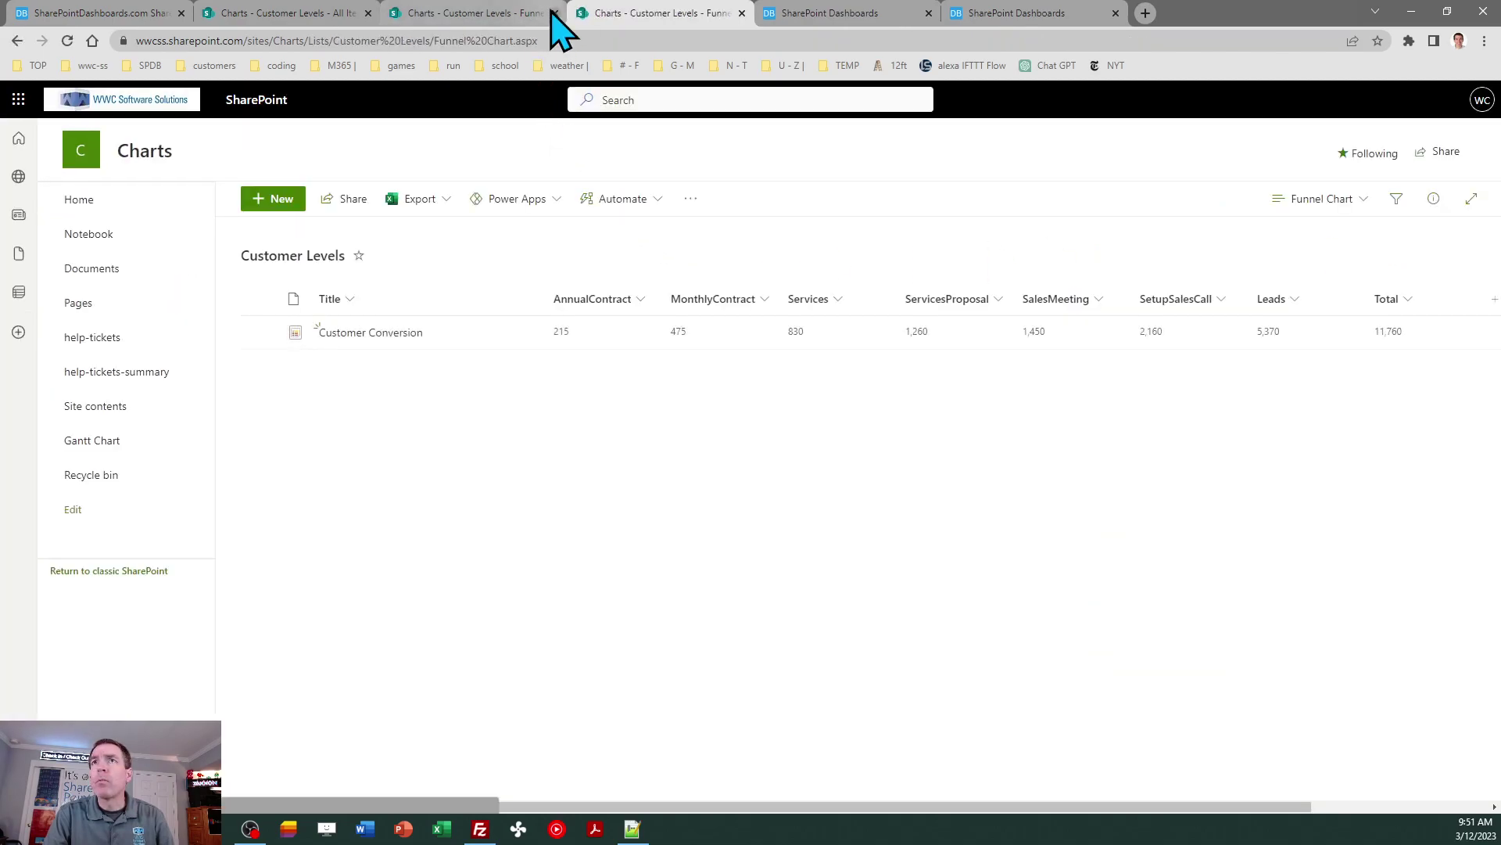
left_click(554, 13)
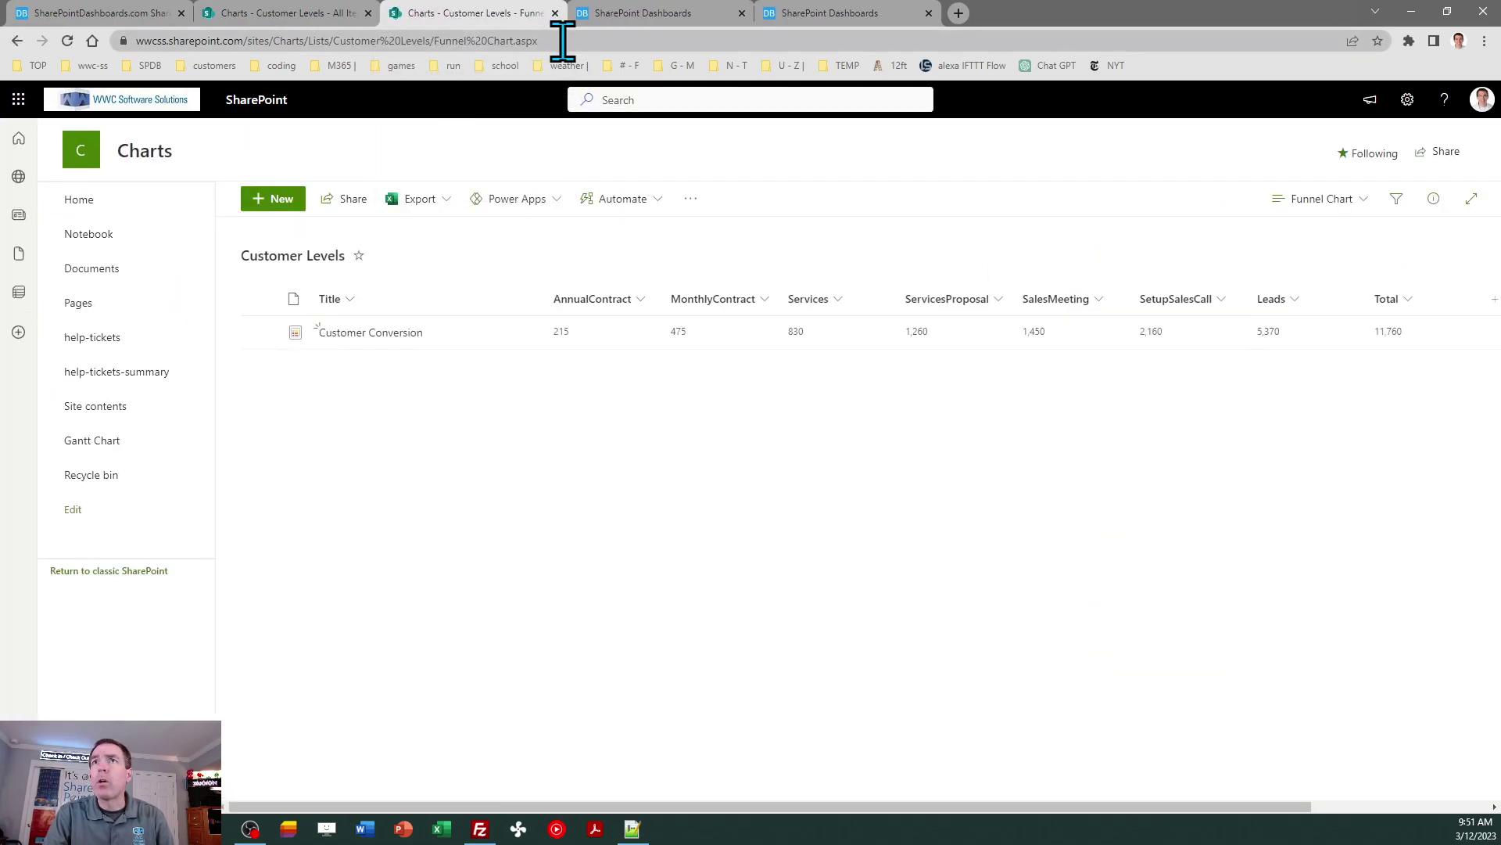
- Copy the Funnel Chart view's address and open the Charts site home page for editing with its first Quick links web part selected
left_click(563, 41)
key("ctrl+c")
left_click(81, 199)
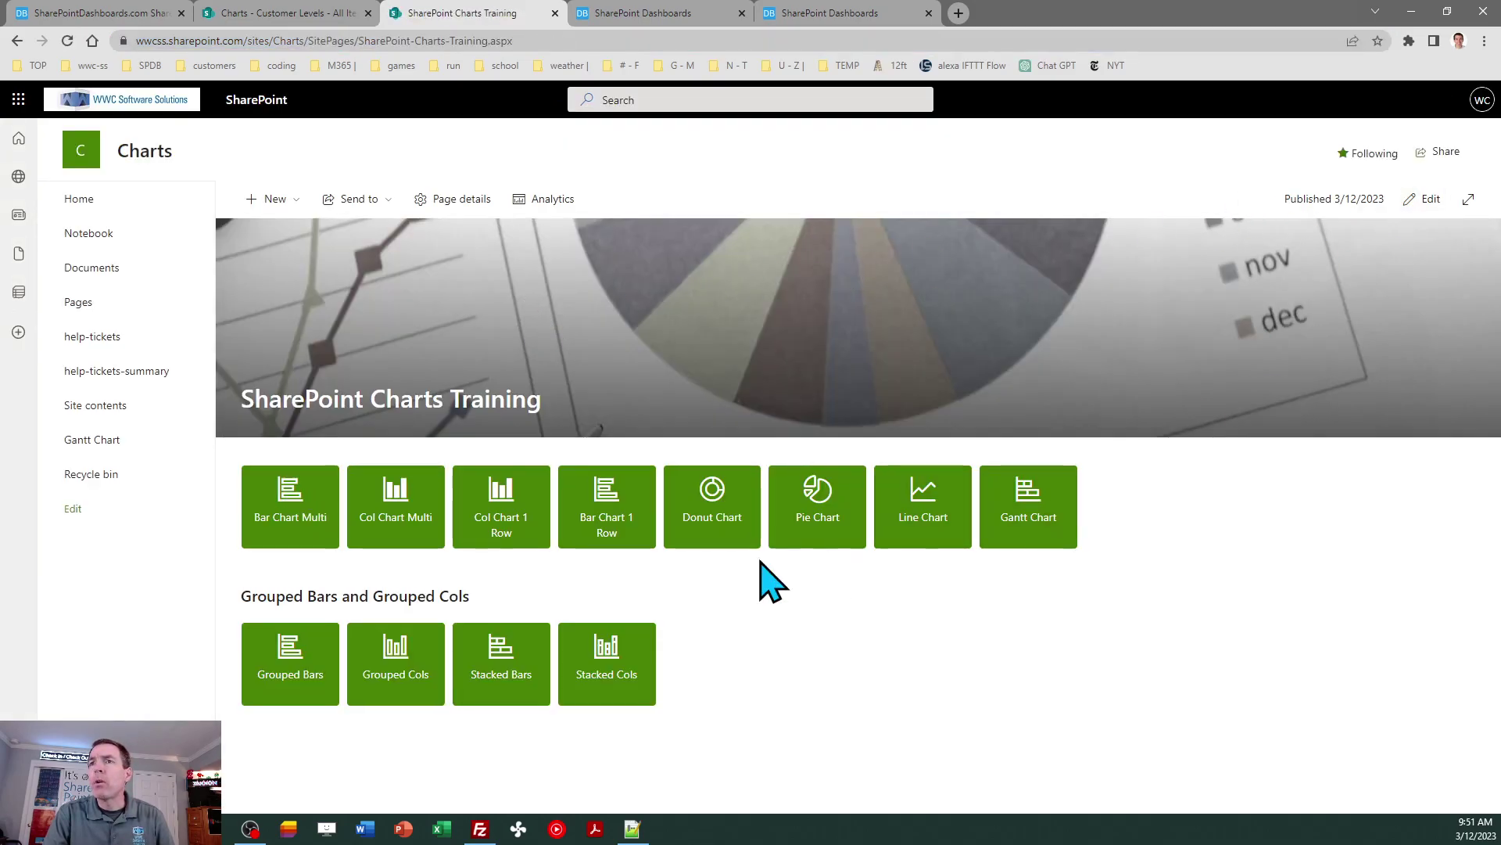
left_click(1429, 200)
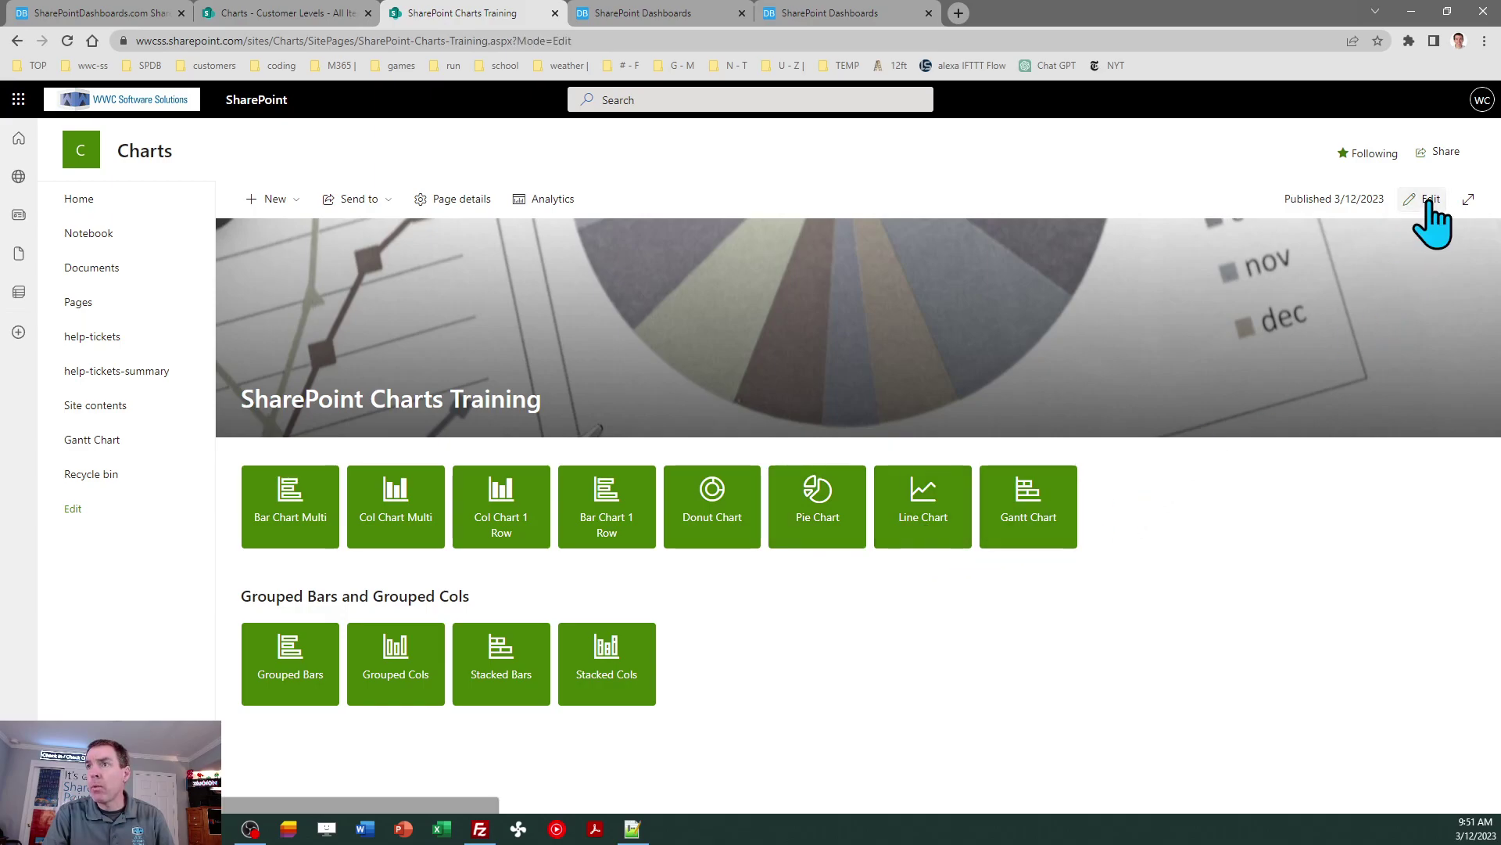
left_click(904, 442)
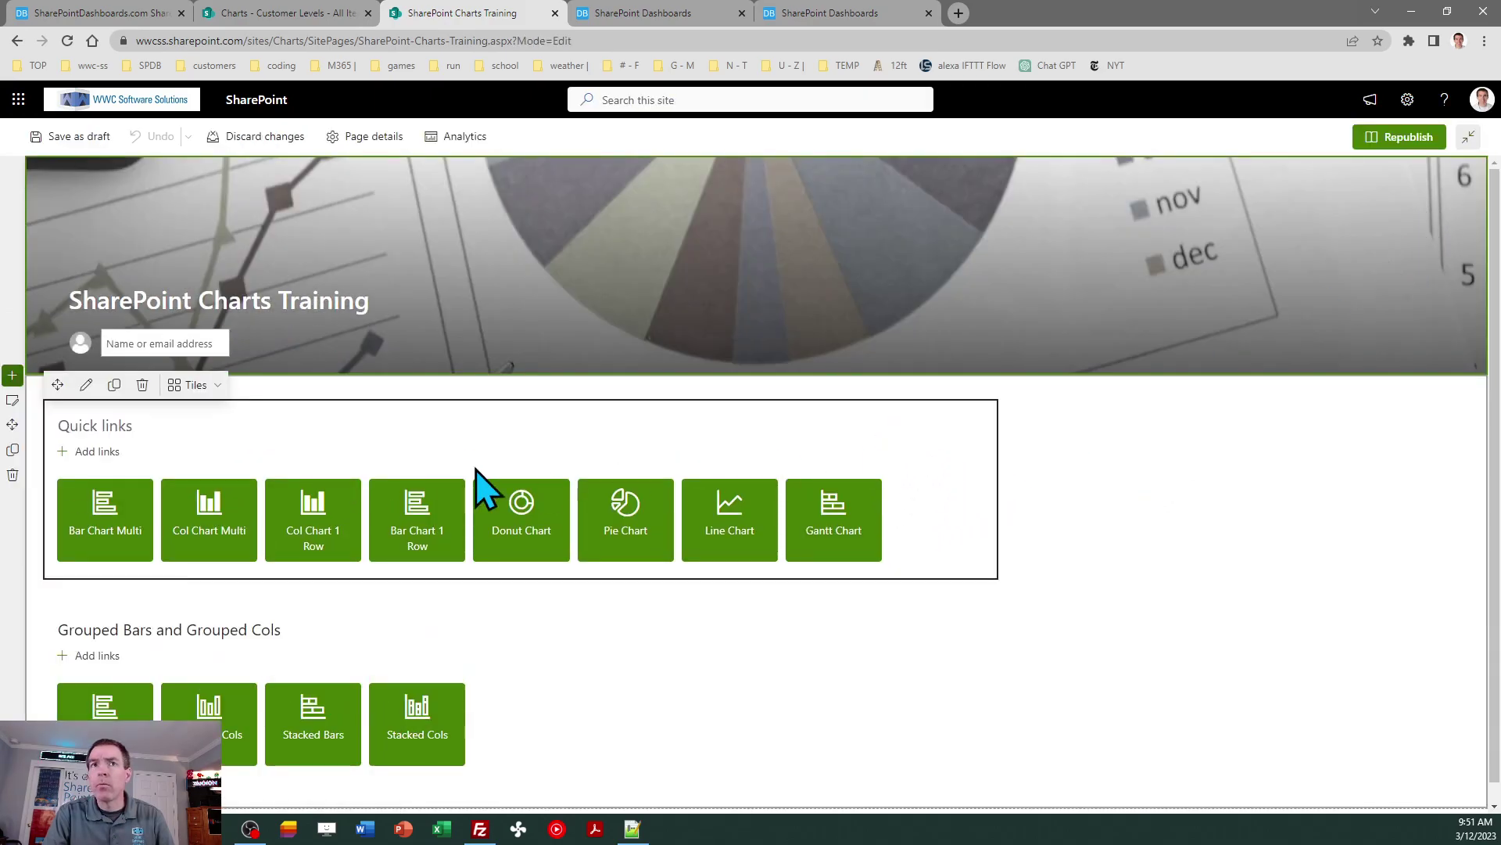
- Add a quick link to the copied Funnel Chart view address and title it Funnel Chart without the trailing period
left_click(100, 452)
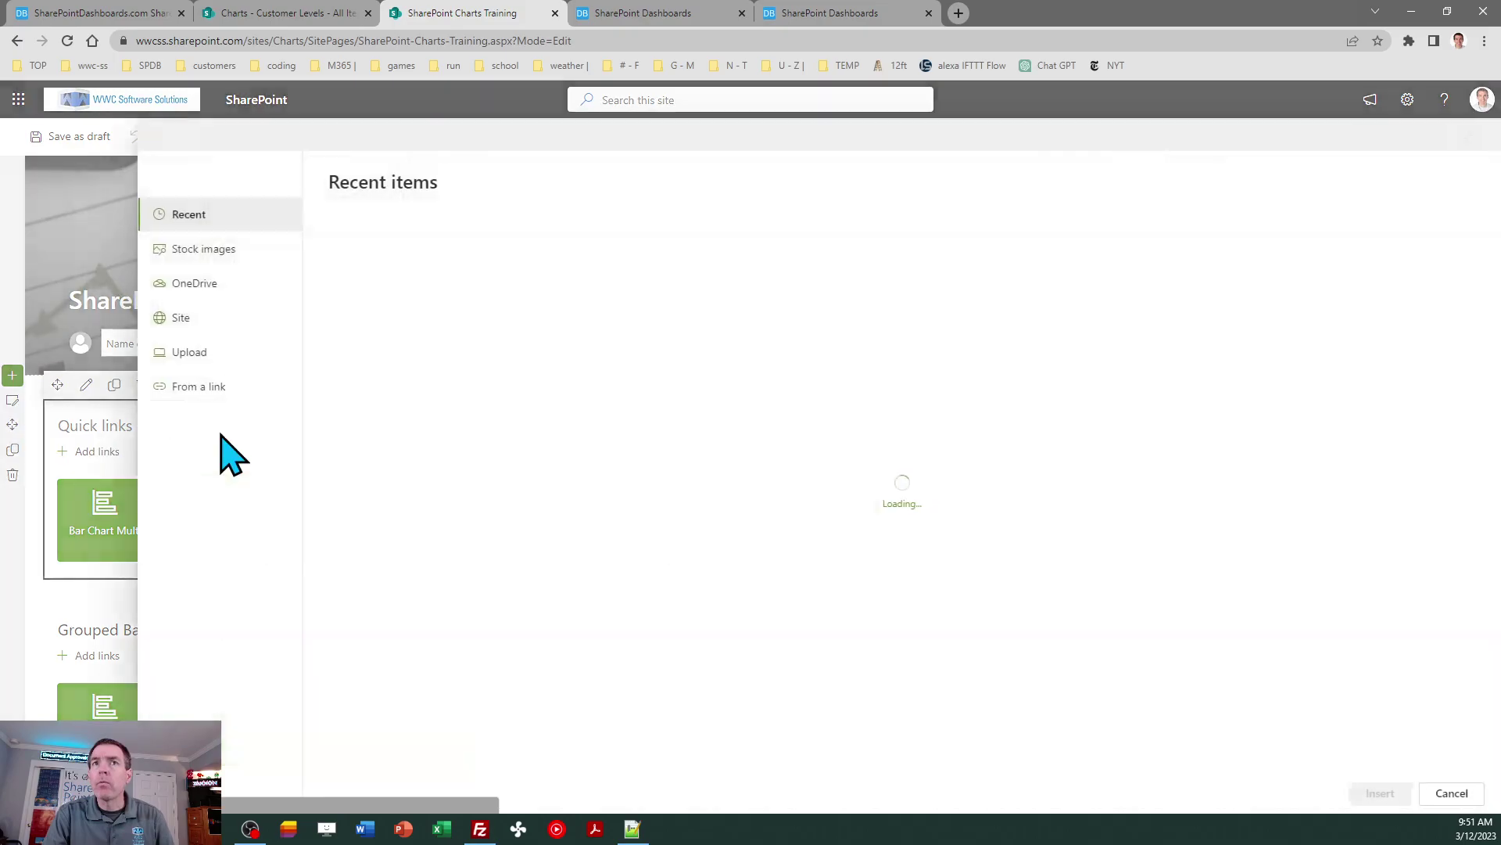
left_click(187, 387)
key("ctrl+v")
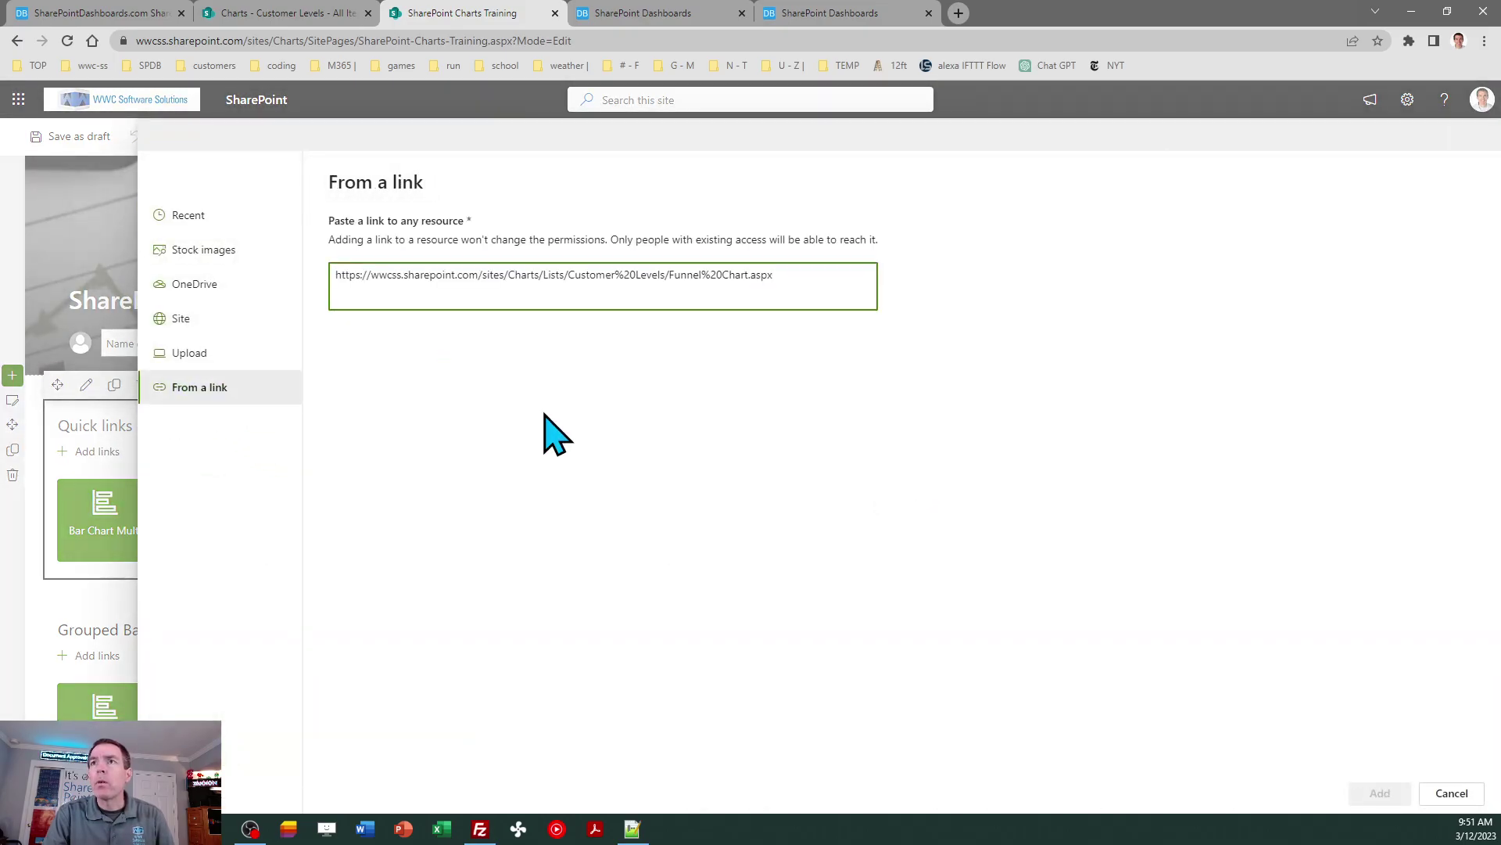
left_click(1376, 793)
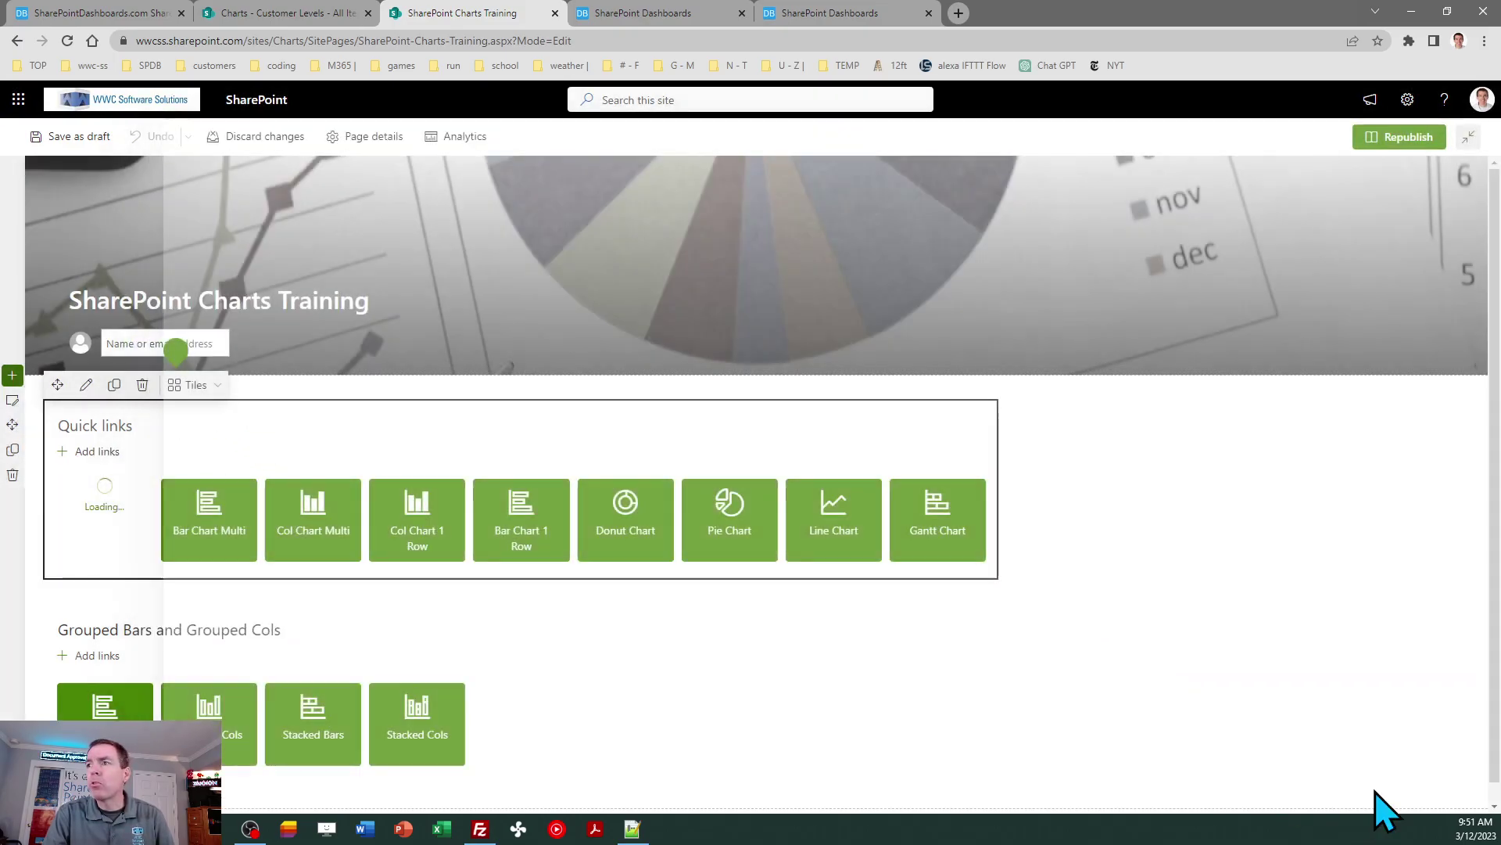
left_click(1359, 297)
key("BackSpace")
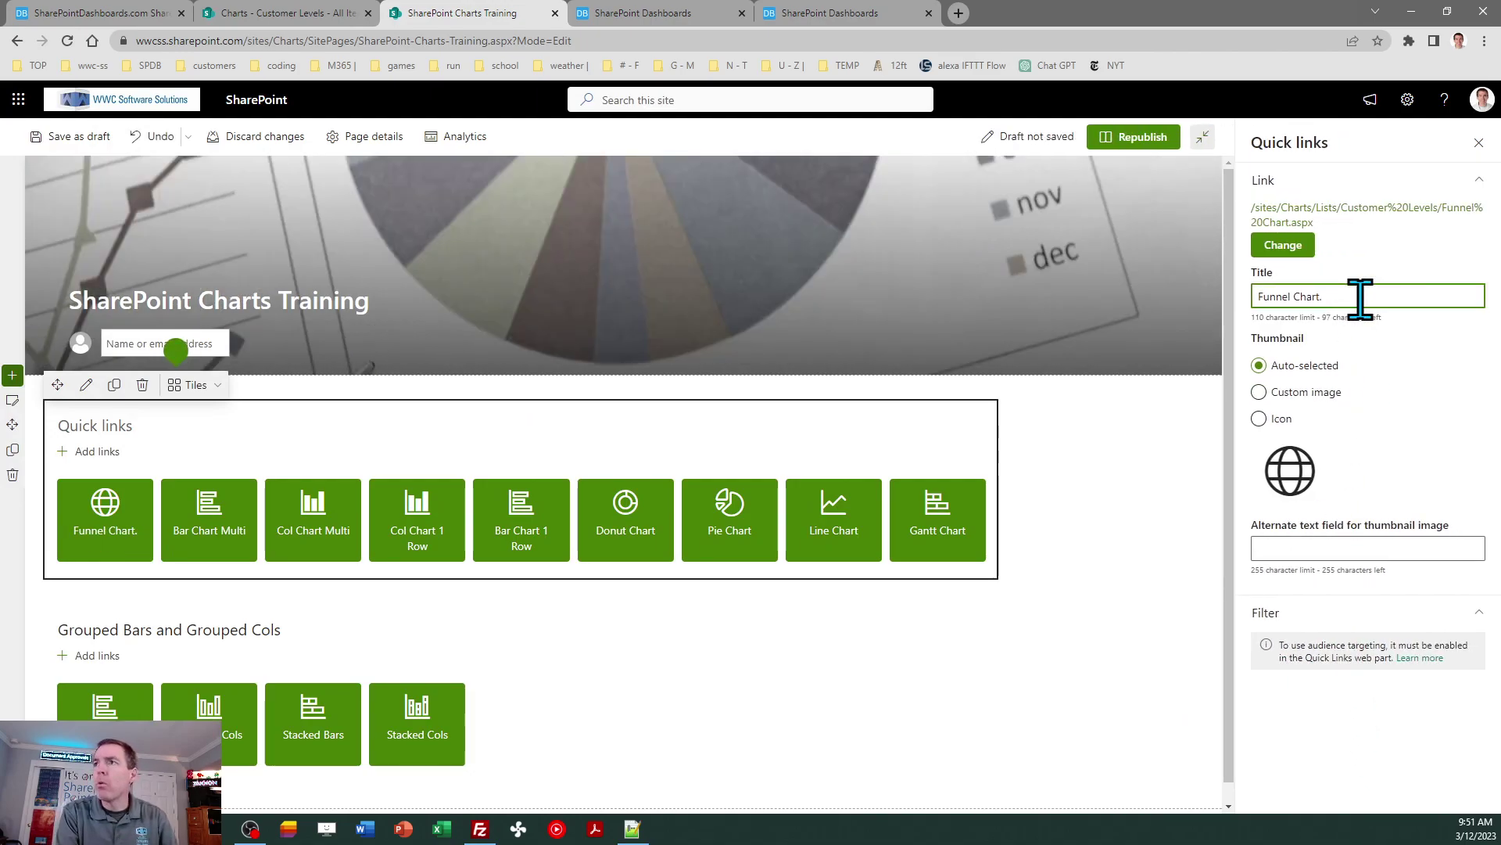
- Give the Funnel Chart link the funnelchart icon and move its tile to the end of the quick links
left_click(1259, 418)
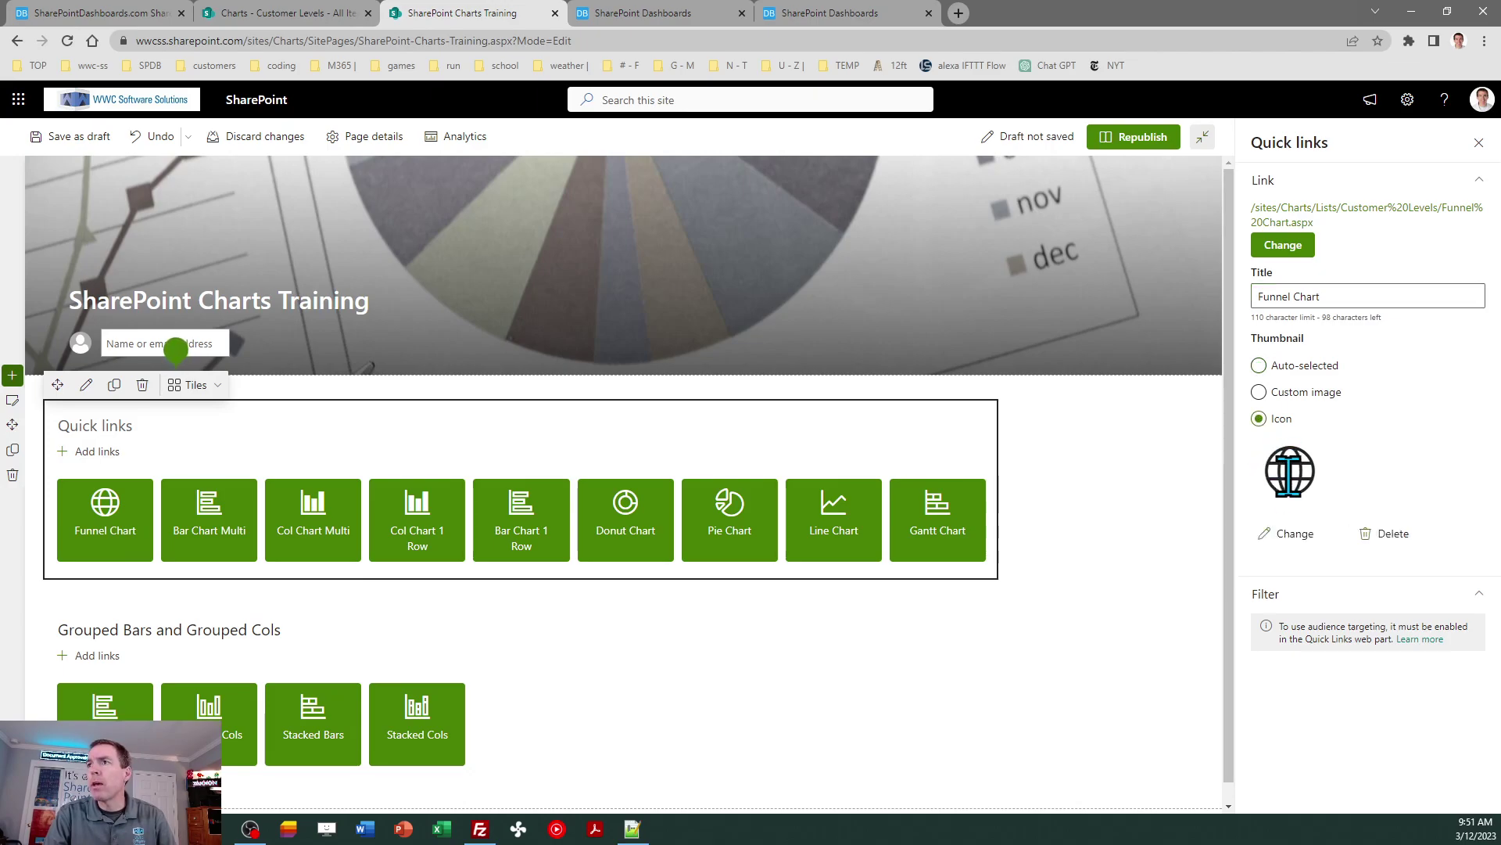
left_click(1292, 535)
type("chart")
left_click(590, 227)
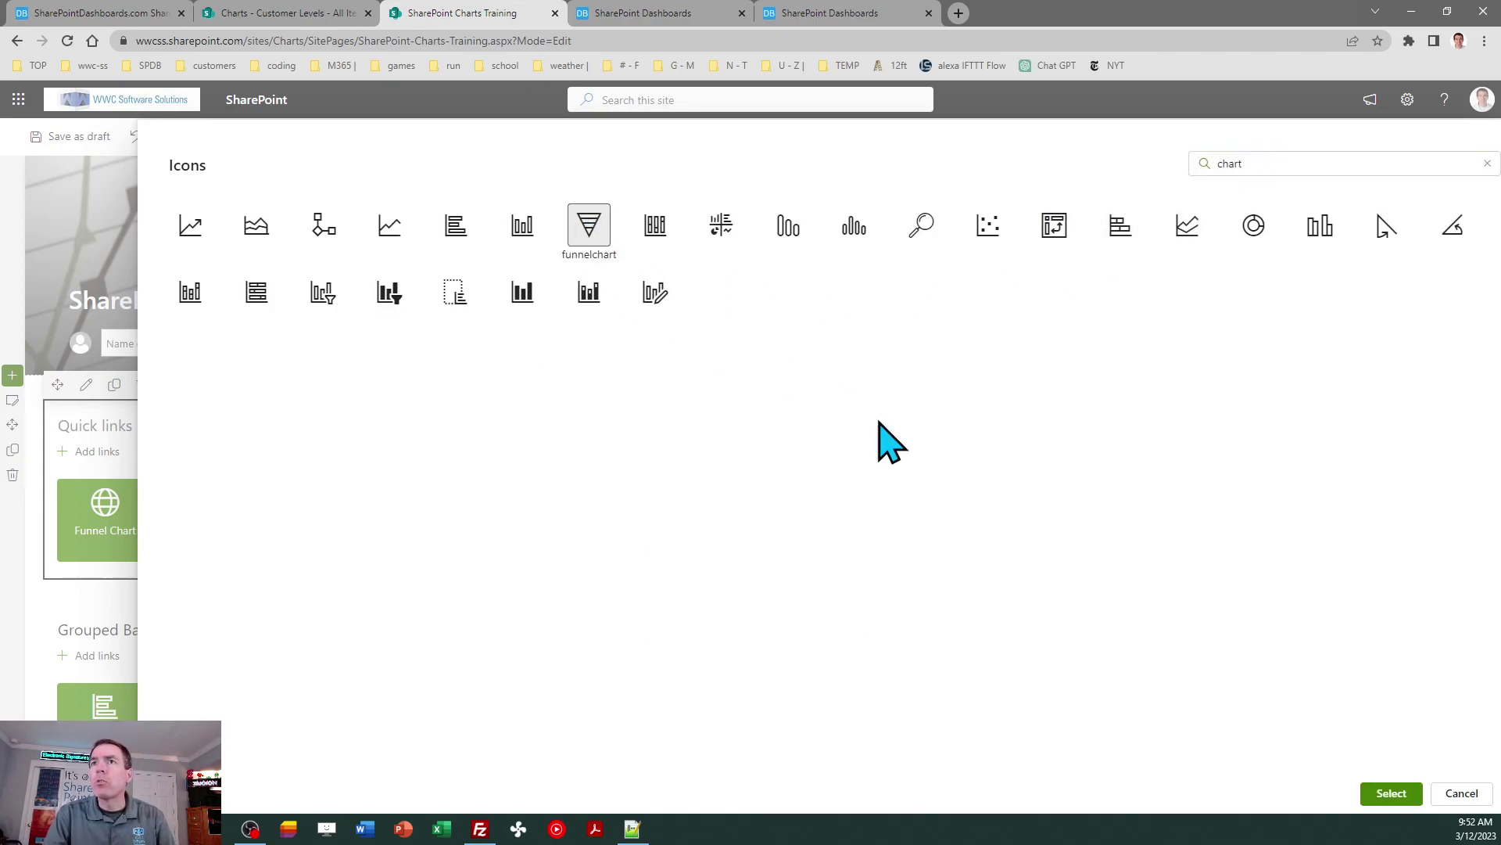
left_click(1391, 794)
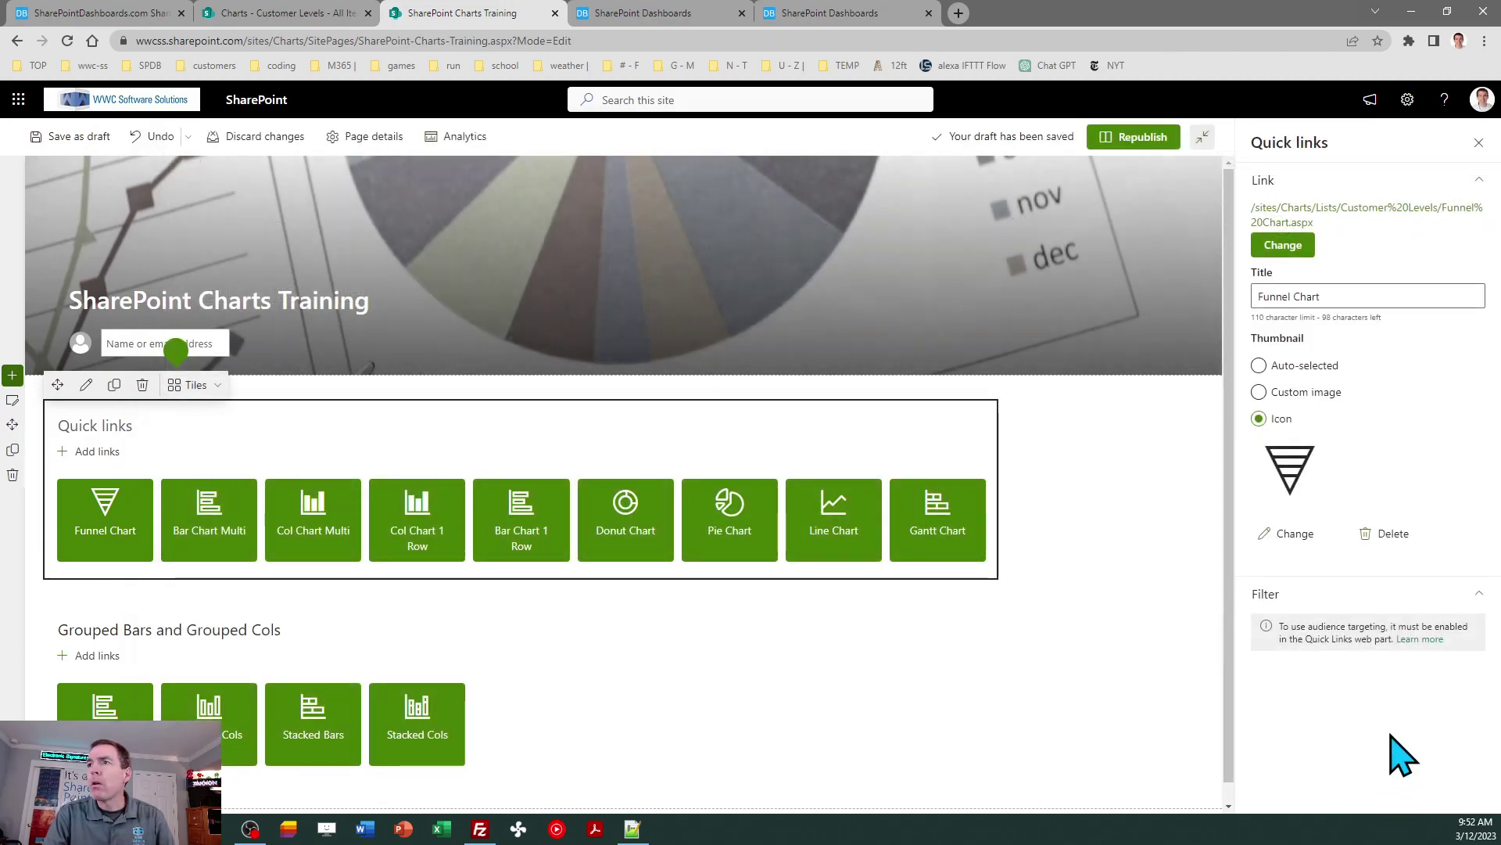
left_click(1477, 143)
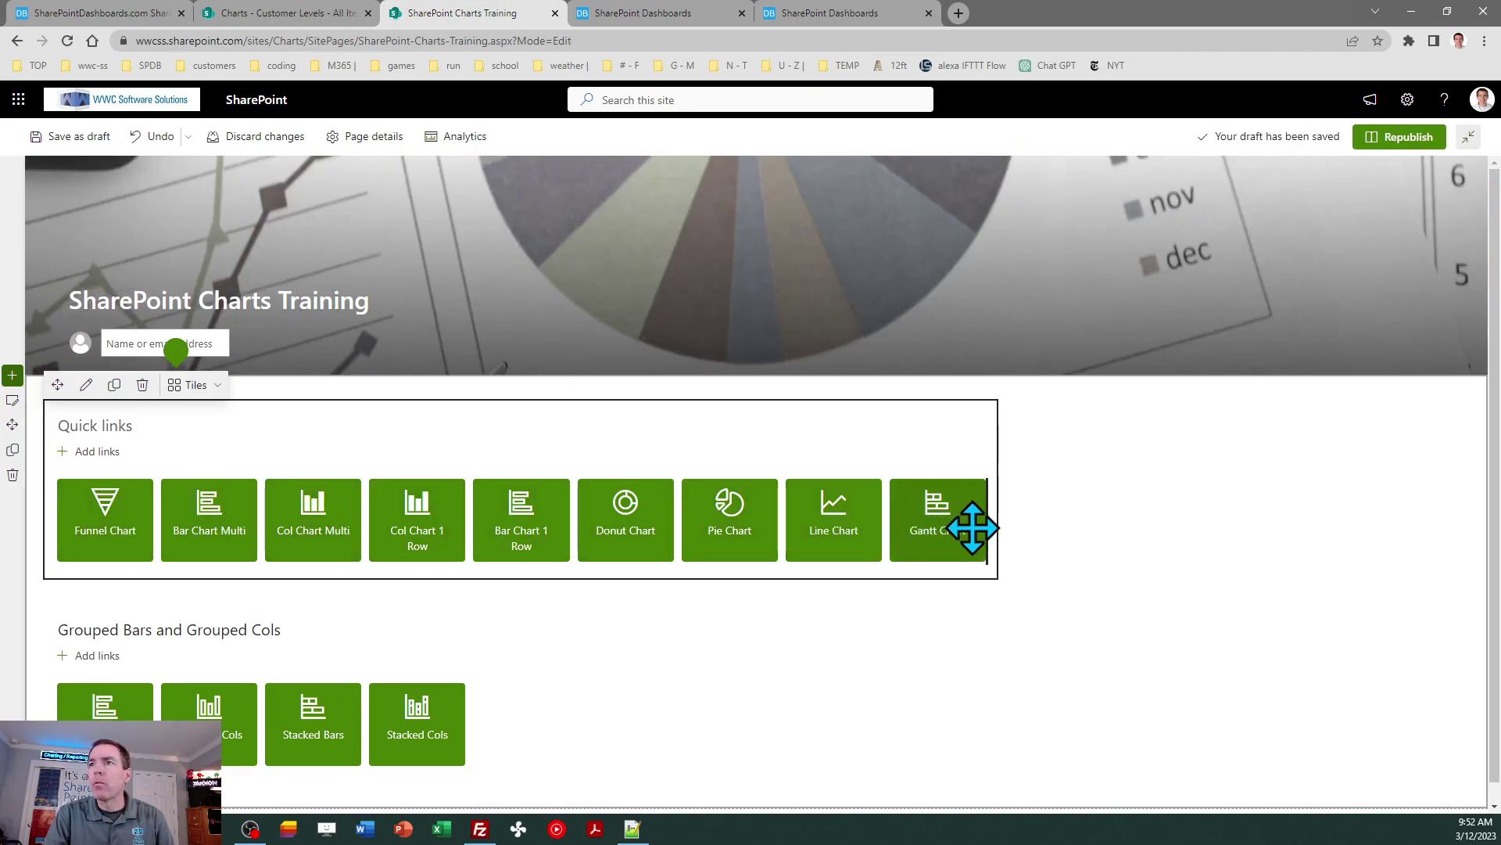
left_click_drag(976, 528, 934, 555)
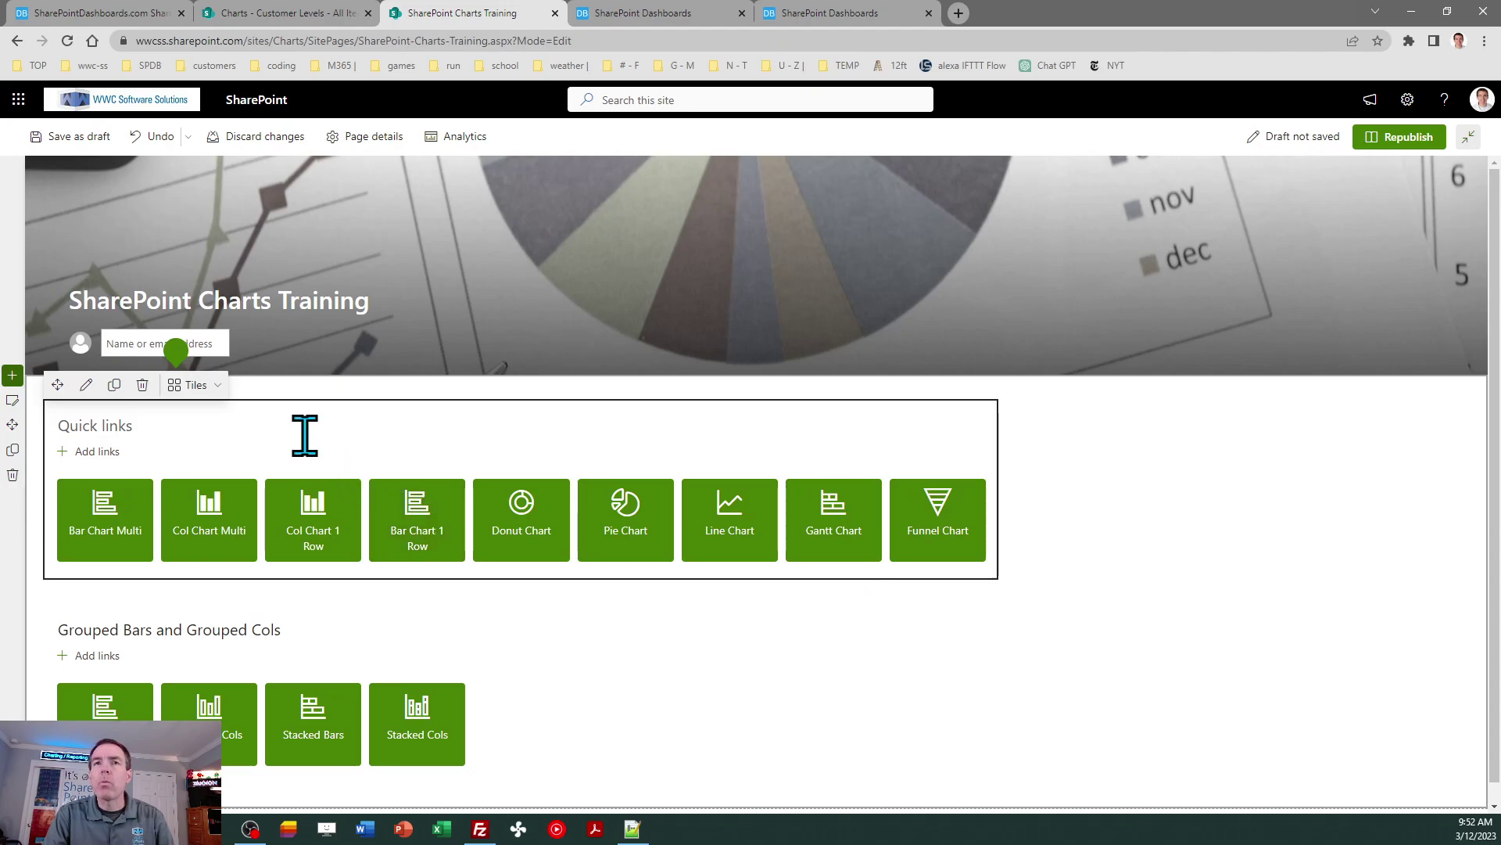
- Add a quick link to the Customer Levels list's Pyramid%20Chart.aspx view and title it Pyramid Chart
left_click(95, 452)
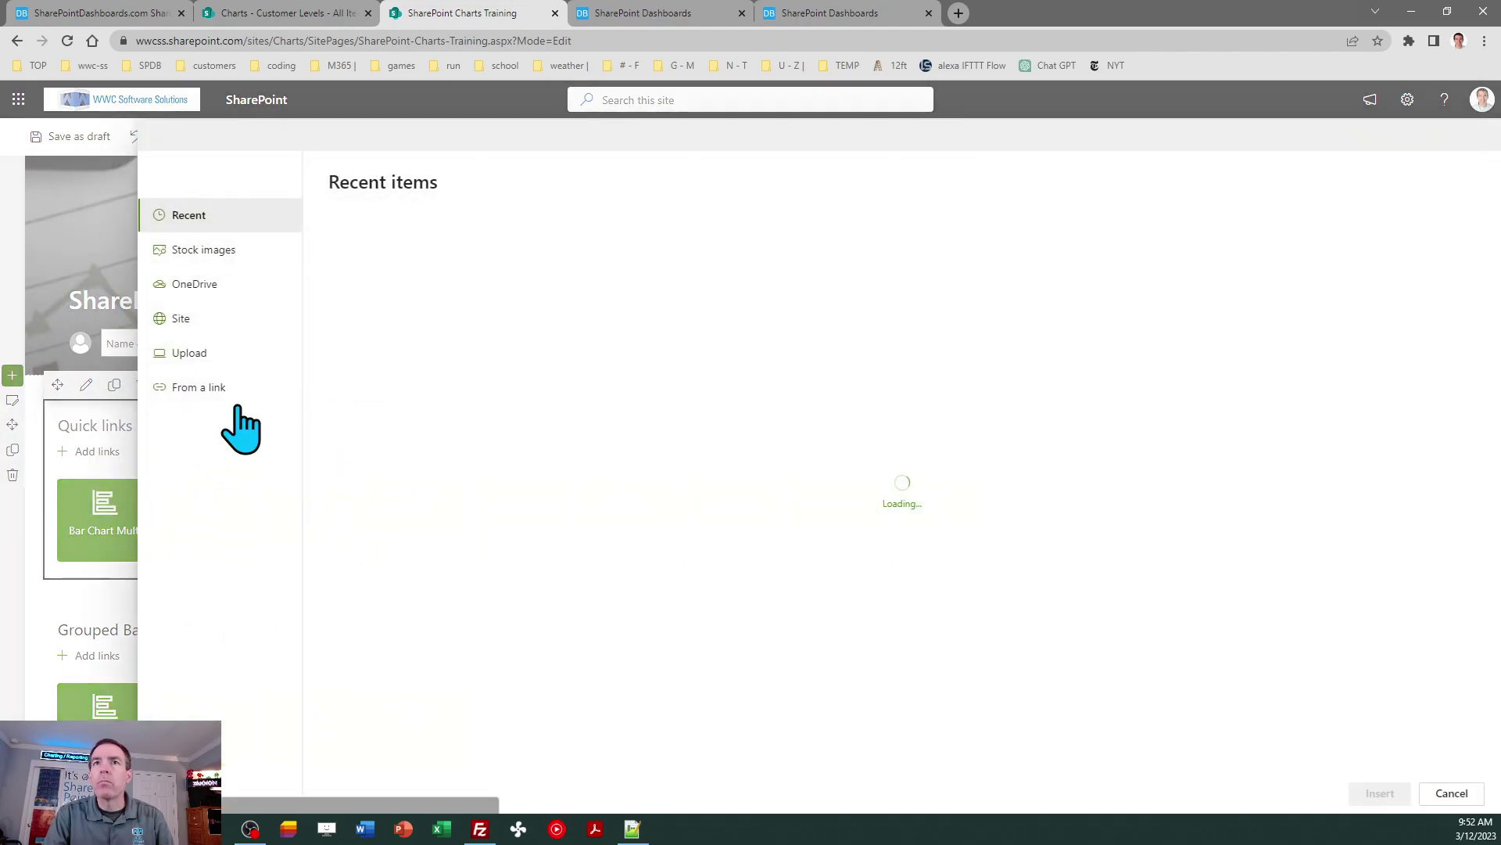
left_click(192, 386)
key("ctrl+v")
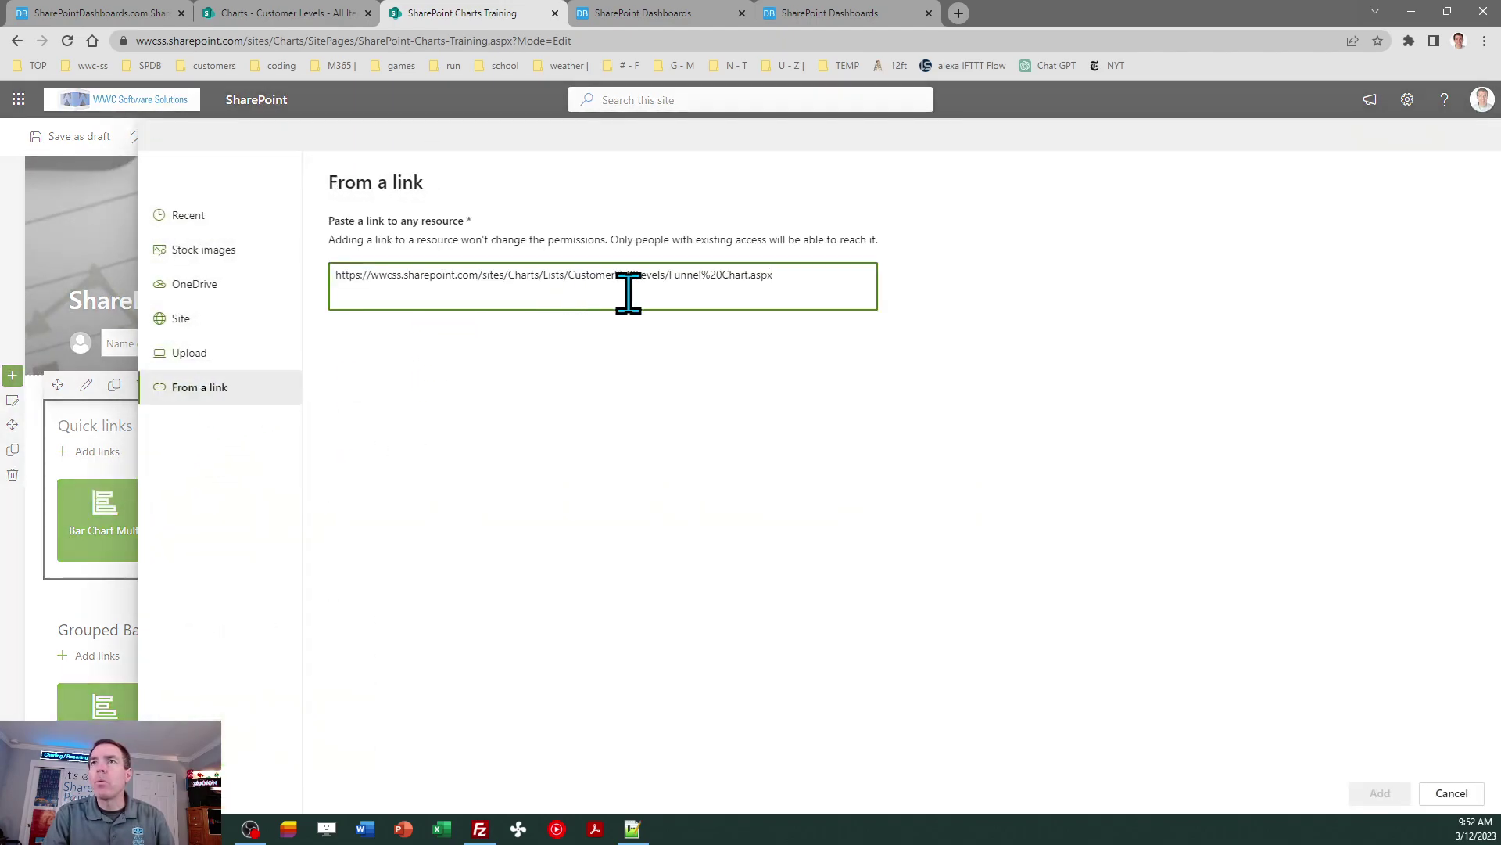
left_click(701, 277)
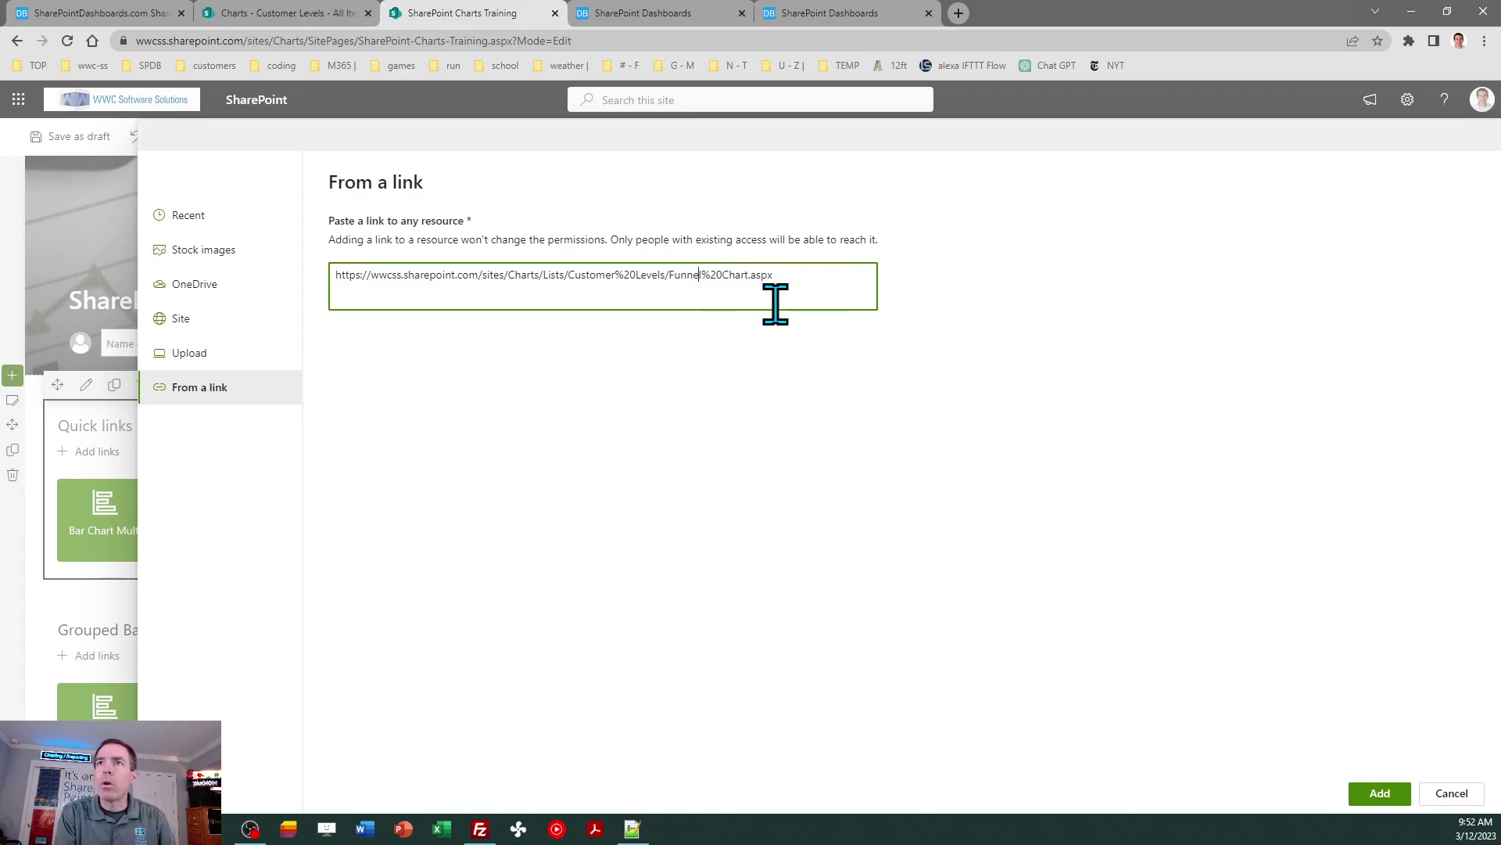
key("BackSpace")
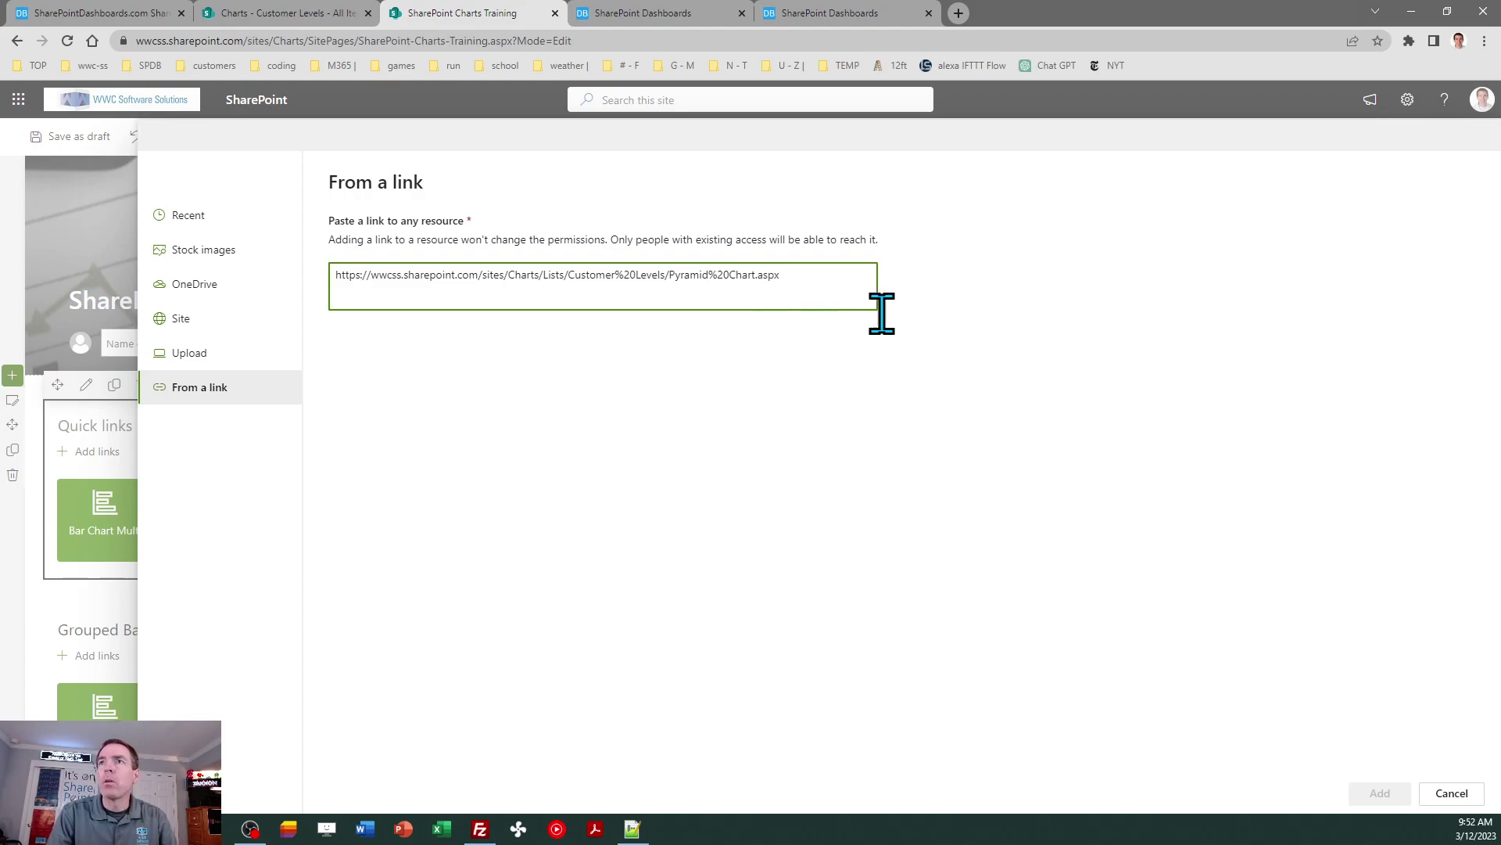
left_click(1384, 793)
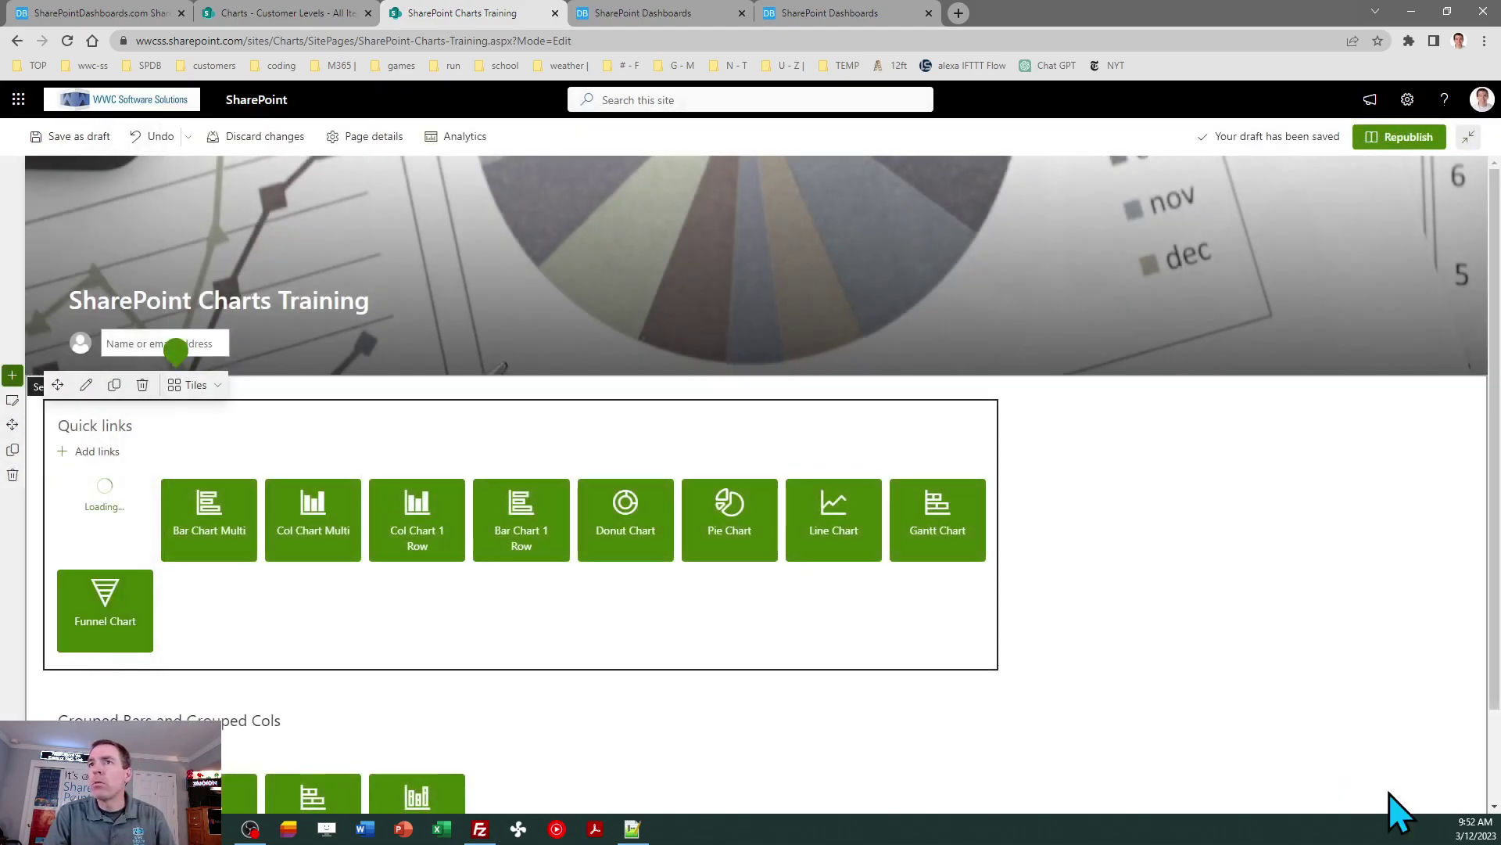
left_click(1375, 297)
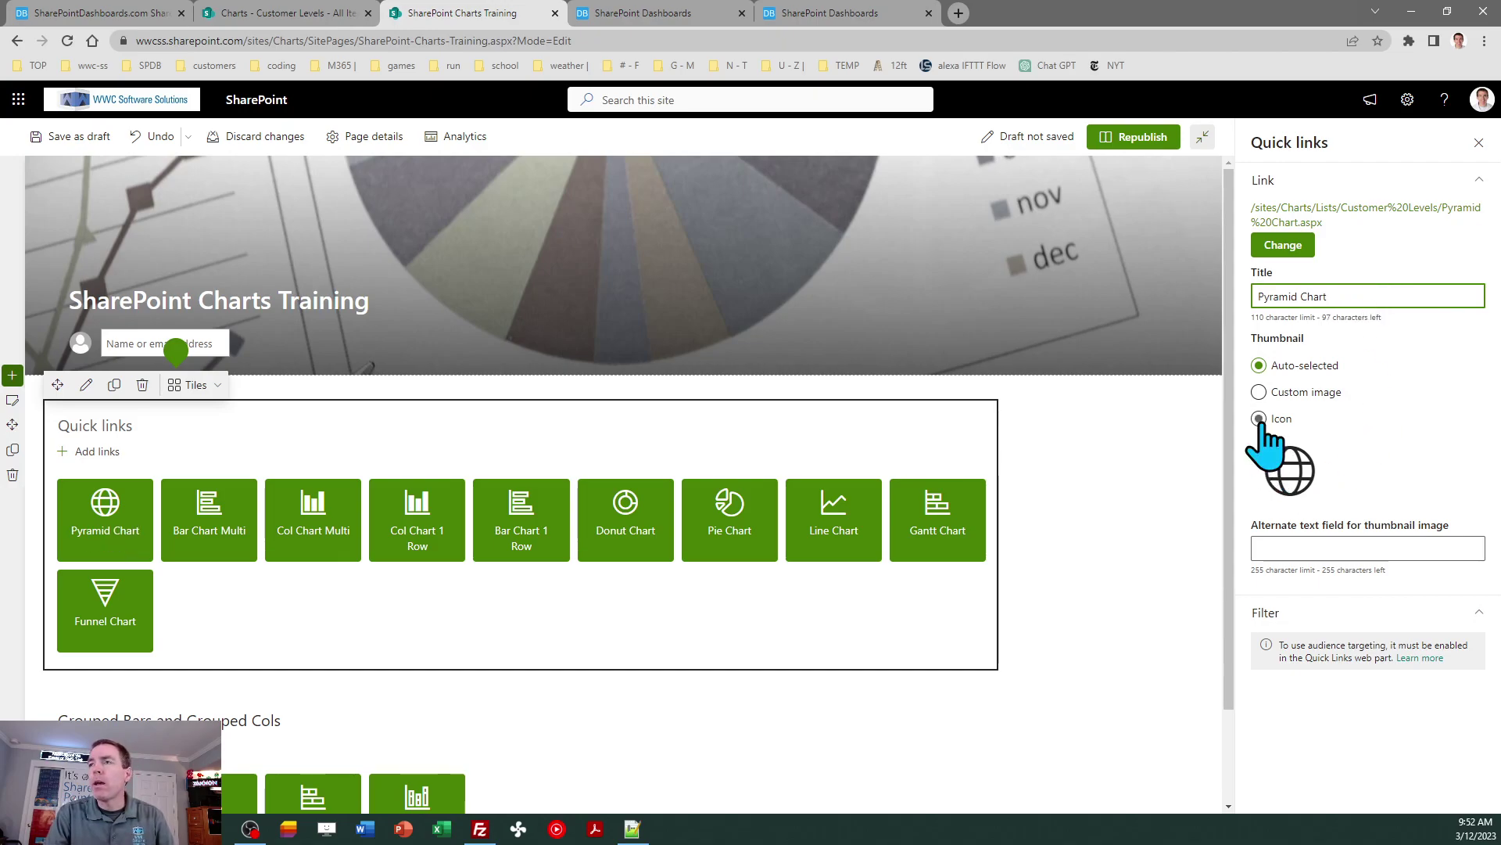
- Give the Pyramid Chart link the trianglesolidup12 icon and move its tile after the Funnel Chart tile
left_click(1259, 419)
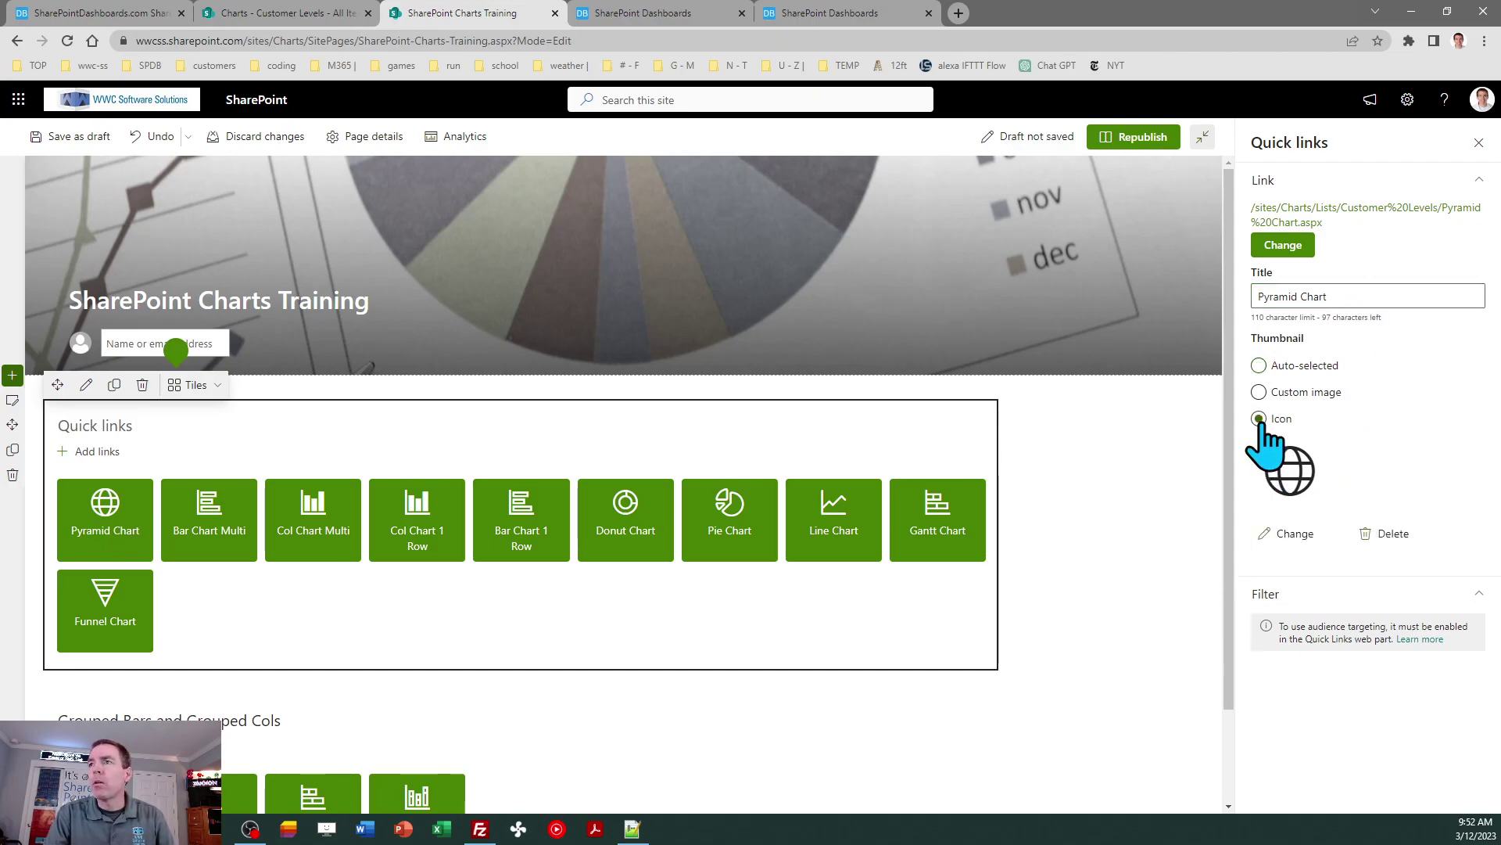
left_click(1295, 534)
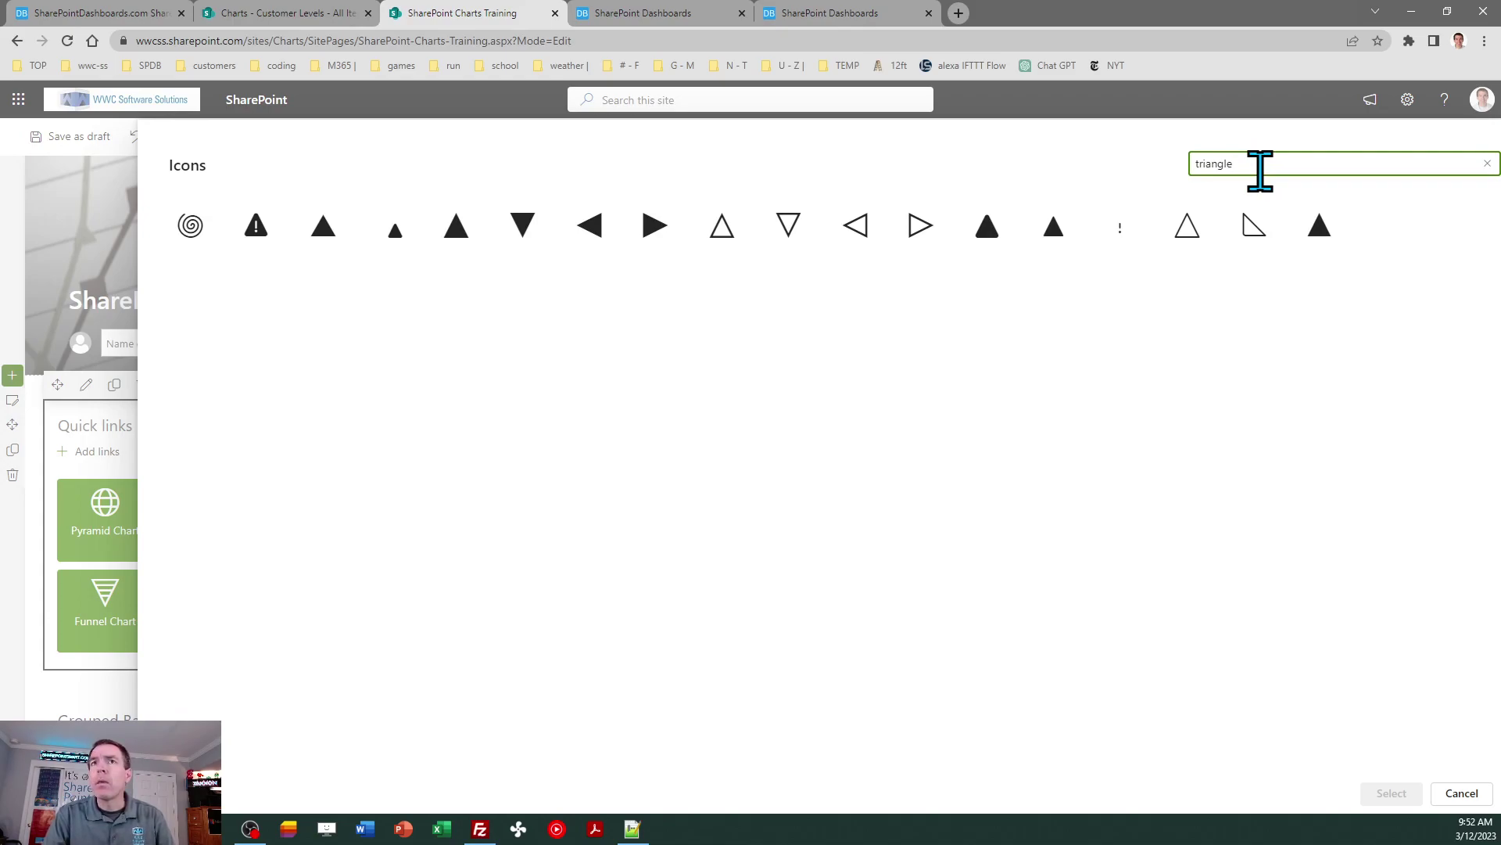
left_click(455, 228)
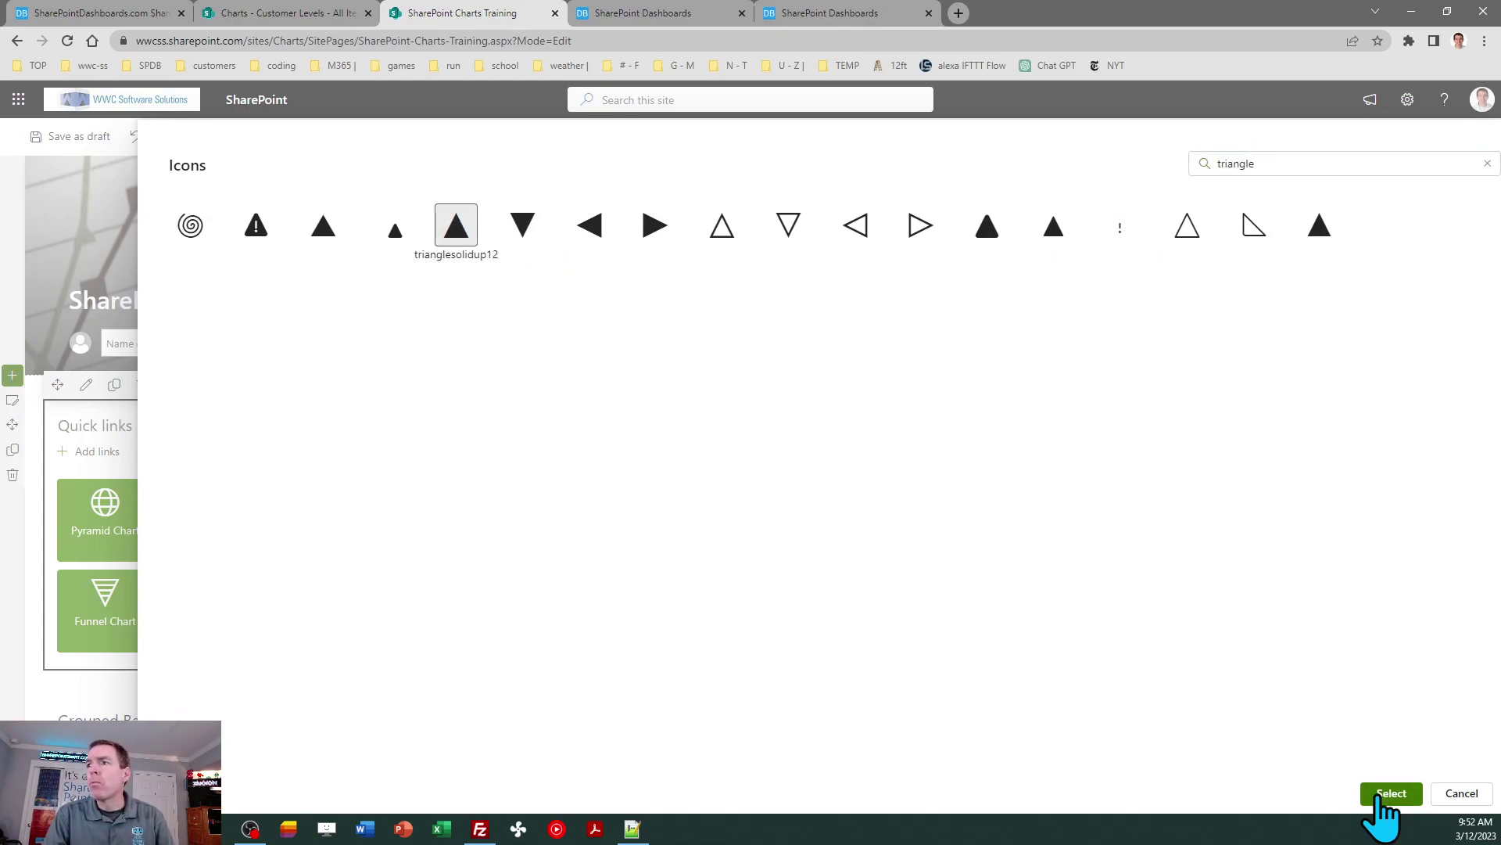
left_click(1386, 797)
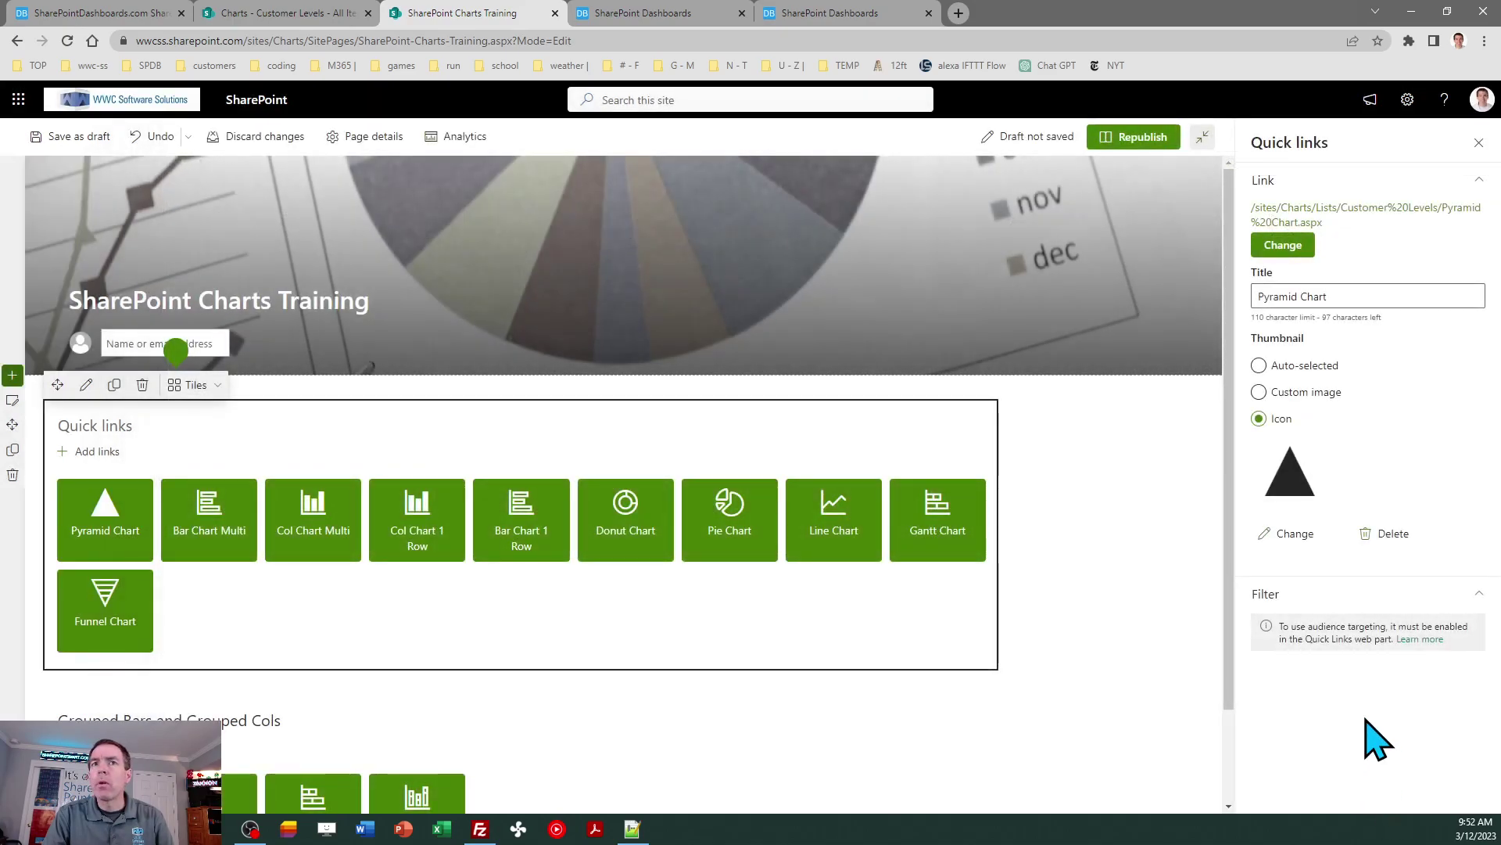
left_click(1479, 145)
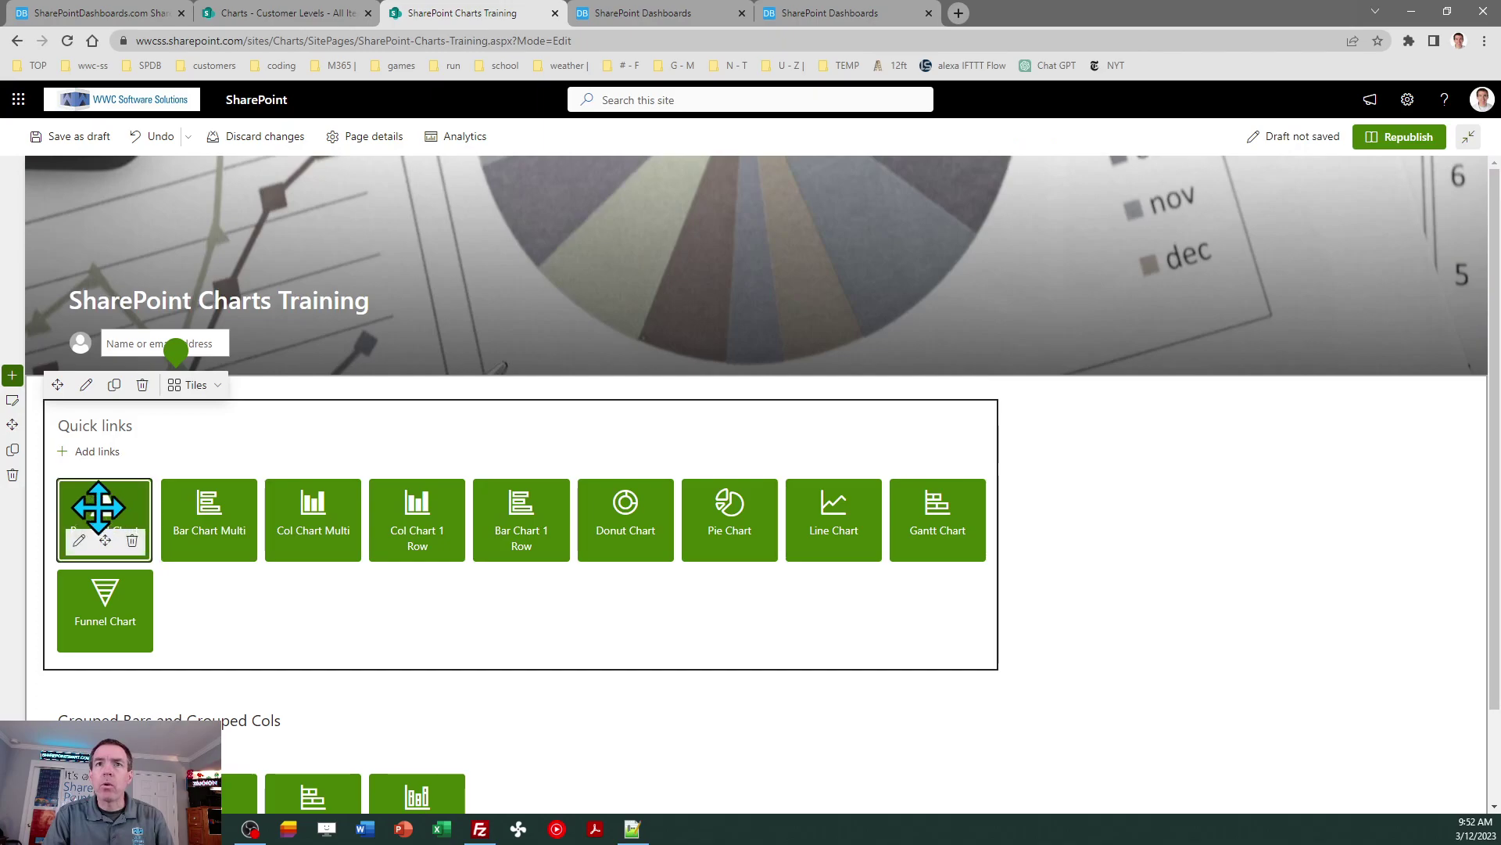
left_click_drag(158, 604, 161, 653)
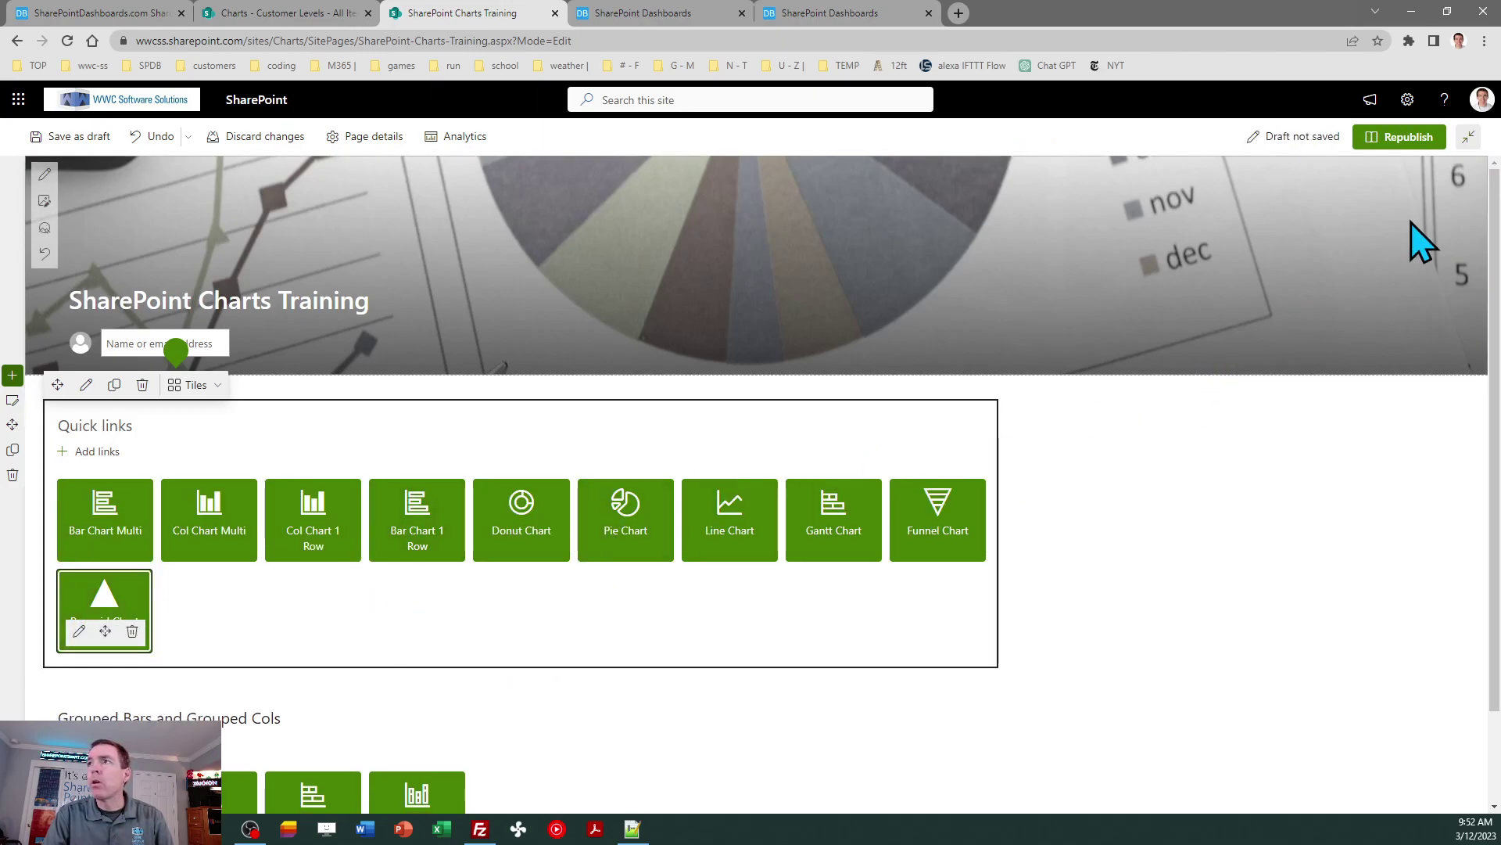
- Republish the SharePoint Charts Training page and open the Funnel Chart view from its new tile
left_click(1418, 137)
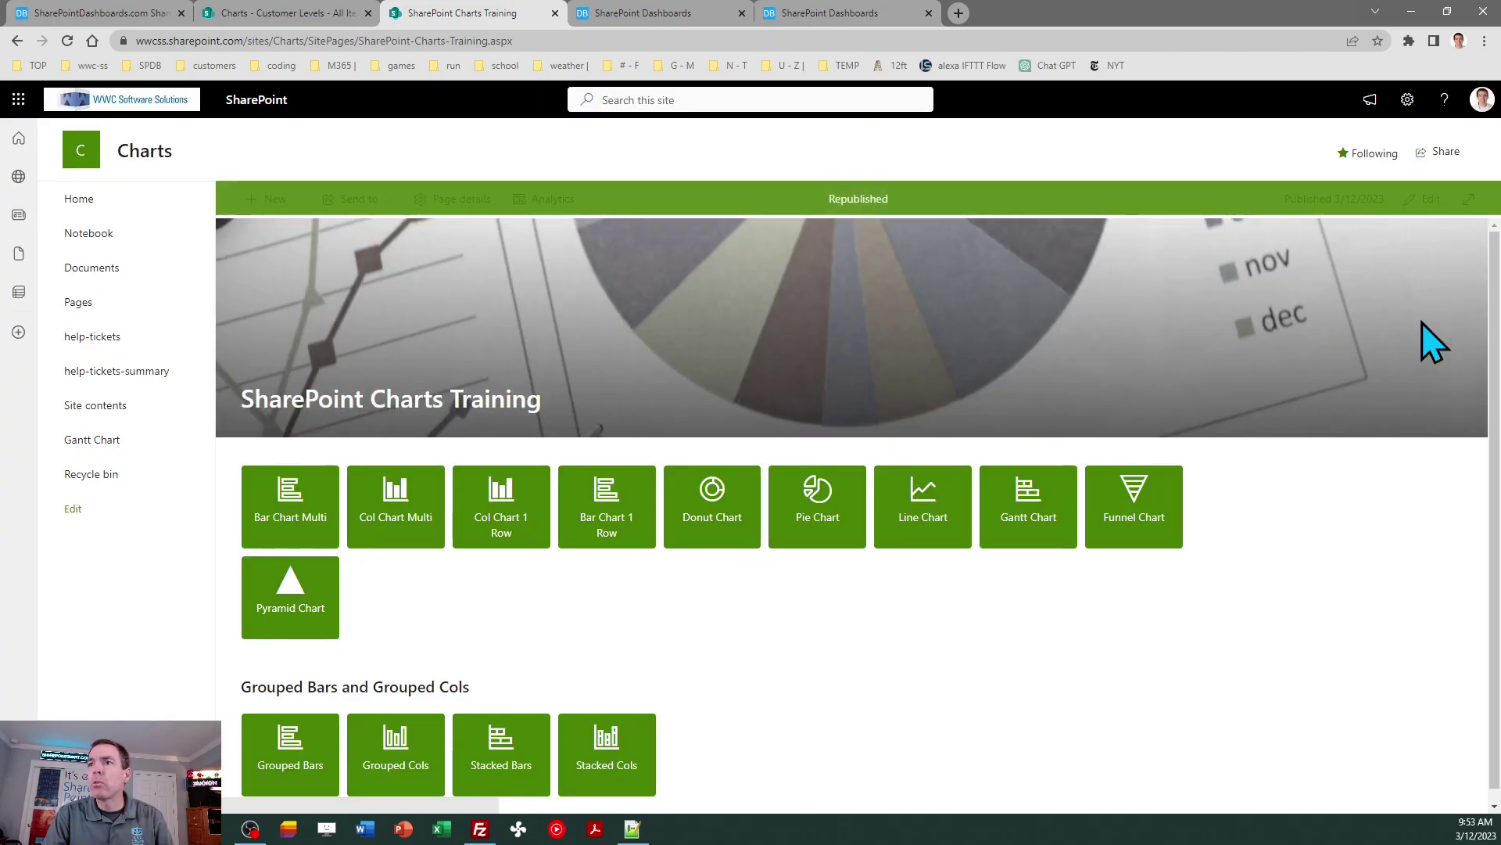
left_click(1136, 524)
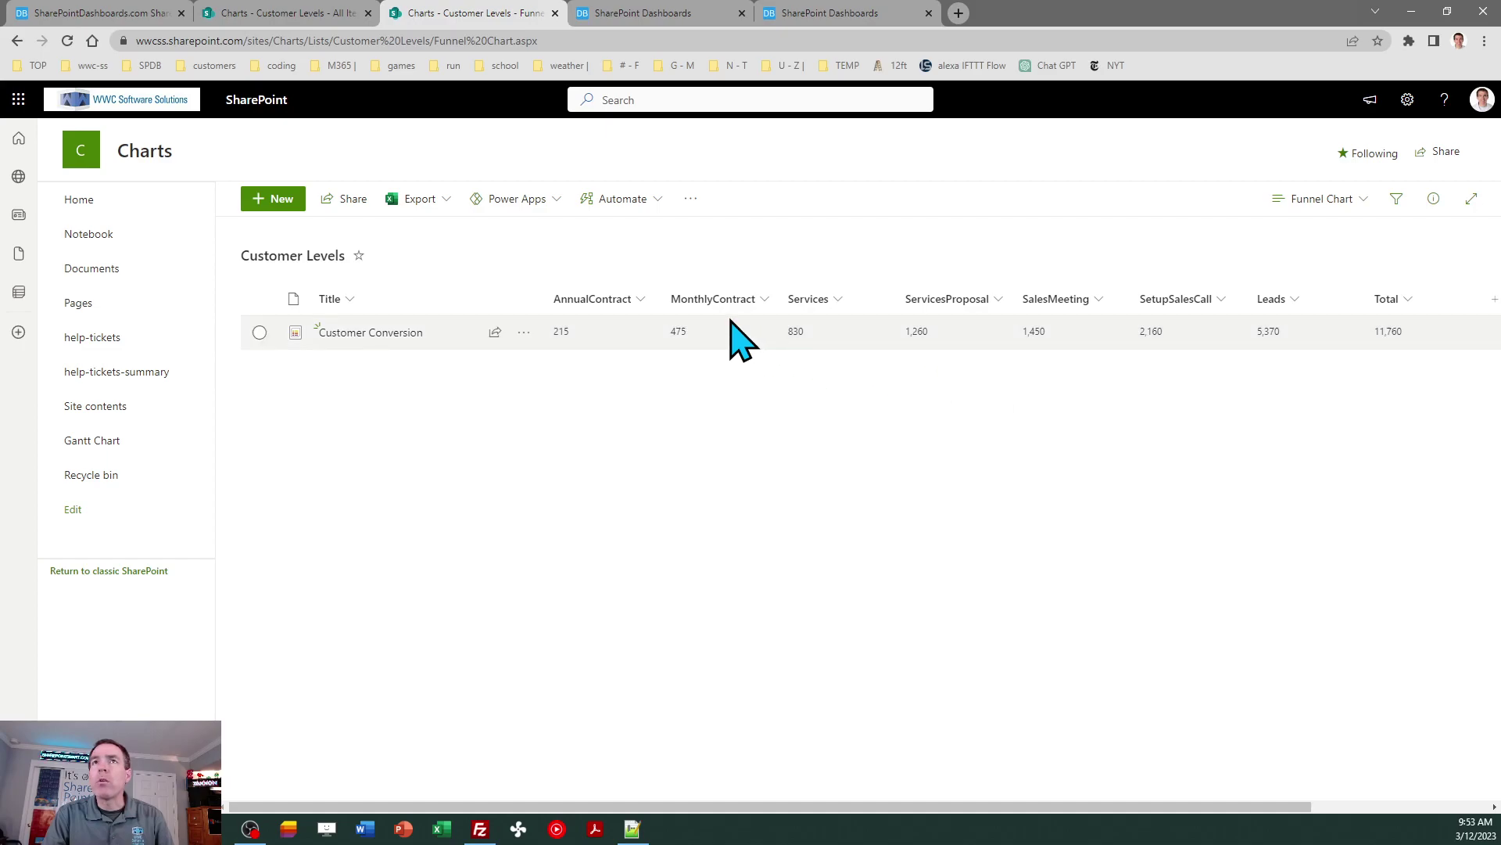
- Close the Customer Levels All Items browser tab and reload the Funnel (1 Row) template page in SharePoint Dashboard Maker Pro
left_click(288, 14)
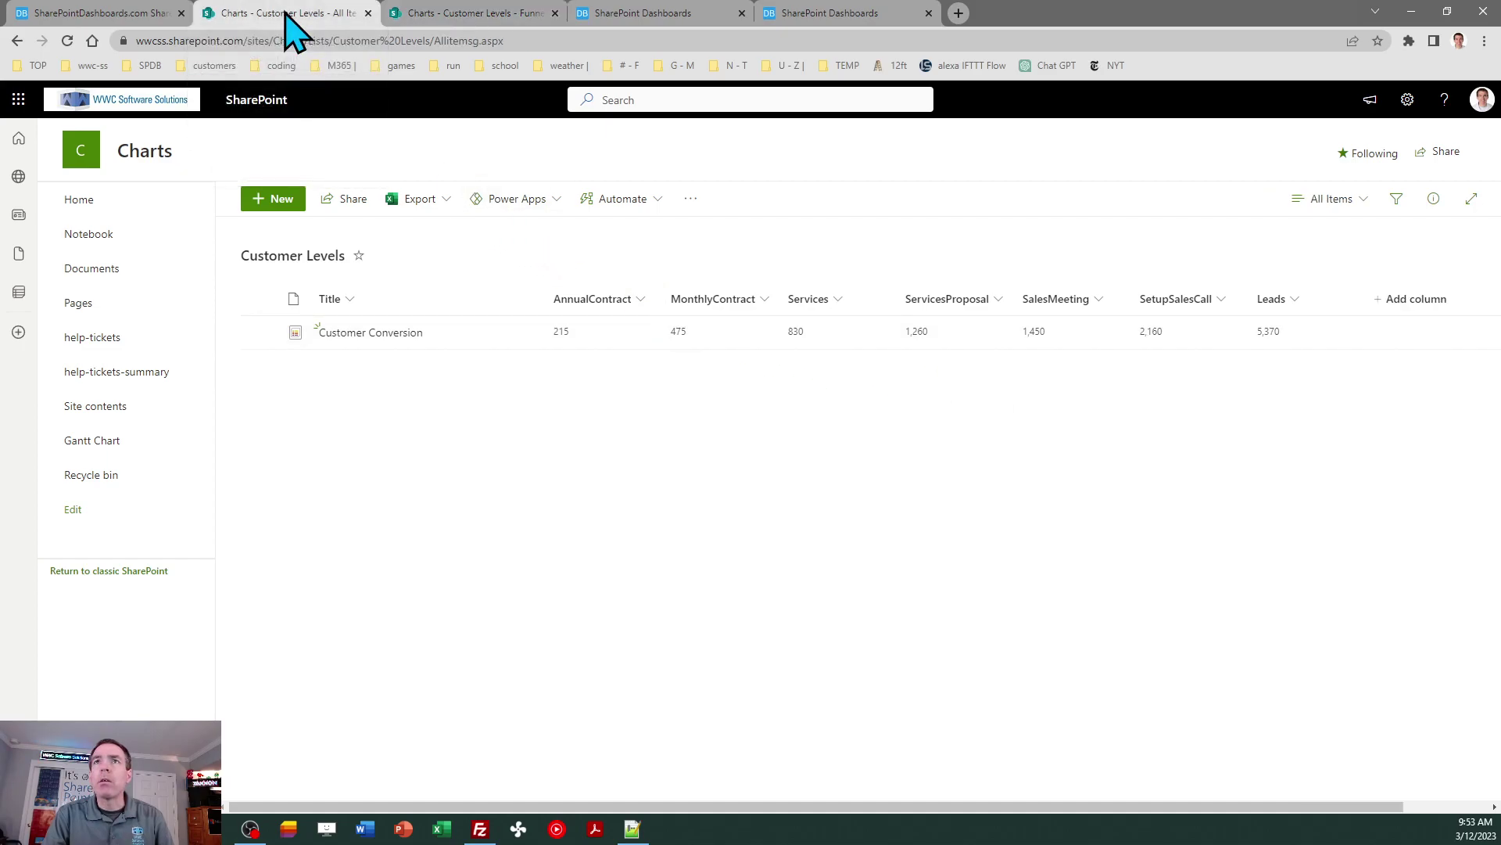
left_click(367, 13)
left_click(84, 13)
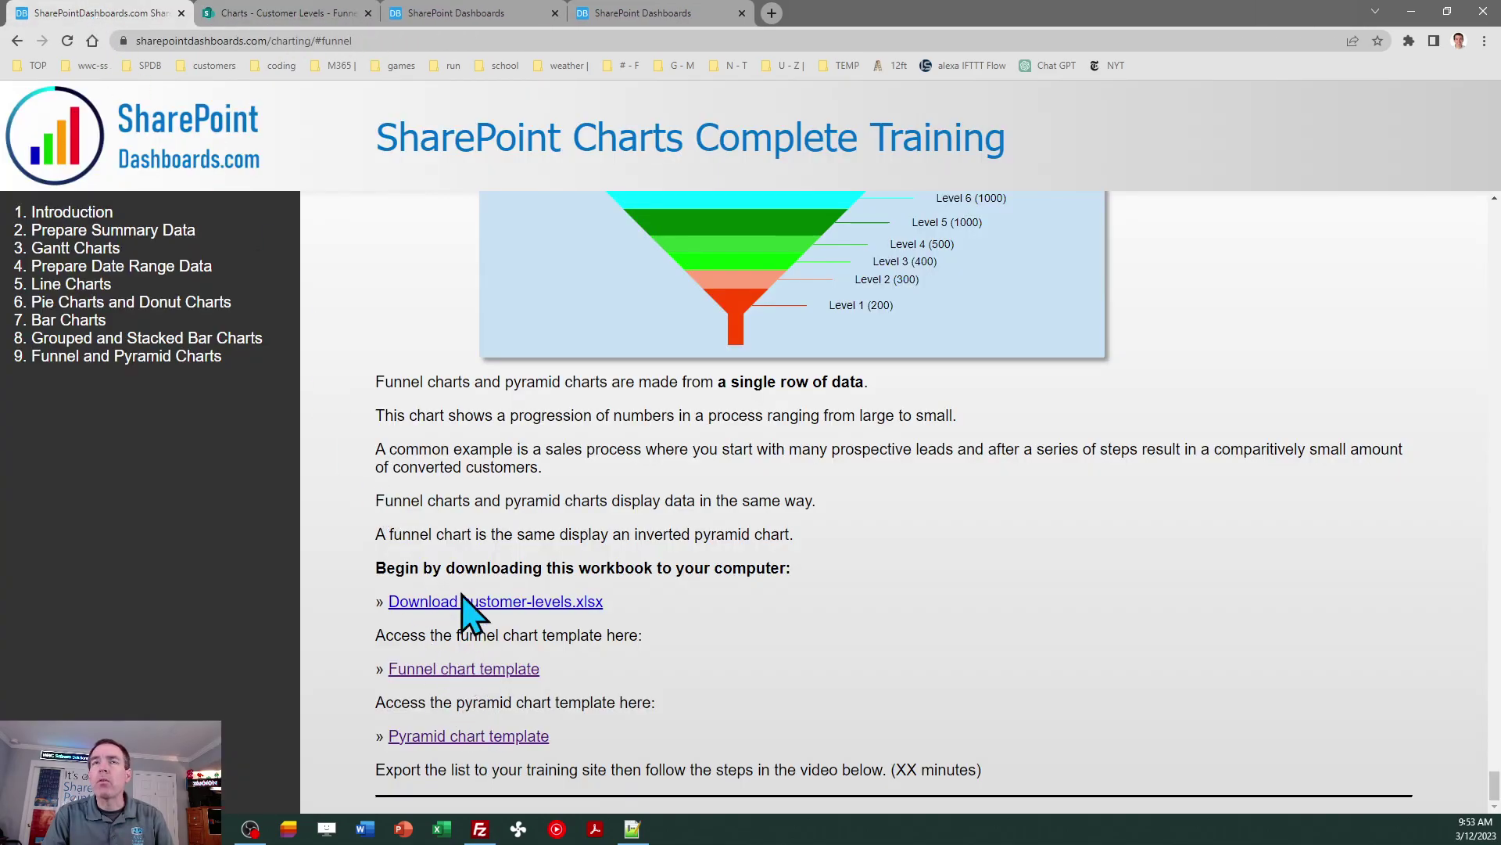
left_click(328, 14)
left_click(438, 13)
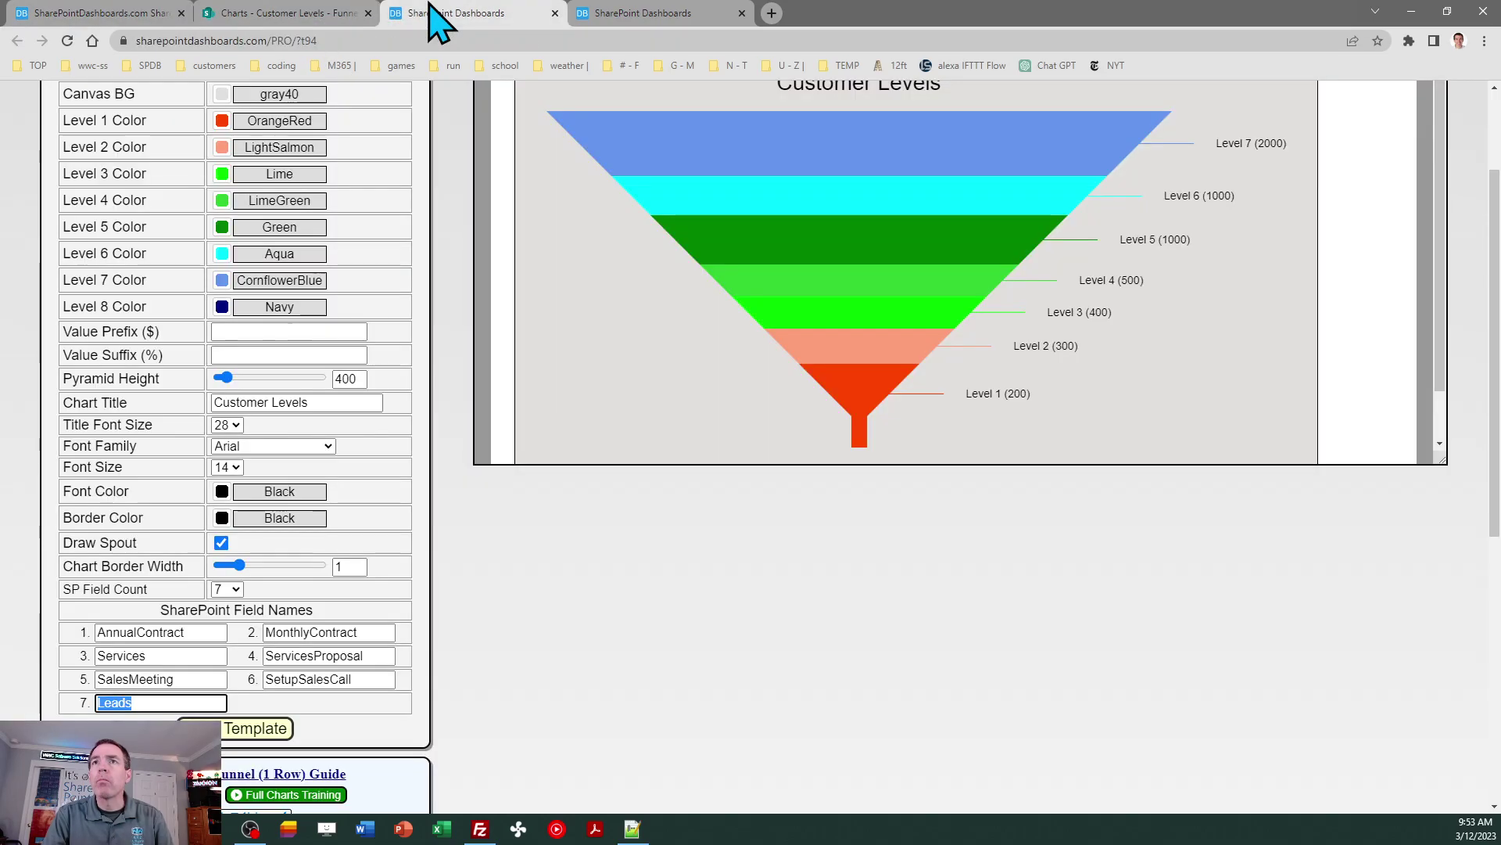
scroll(1467, 168, "up", 2)
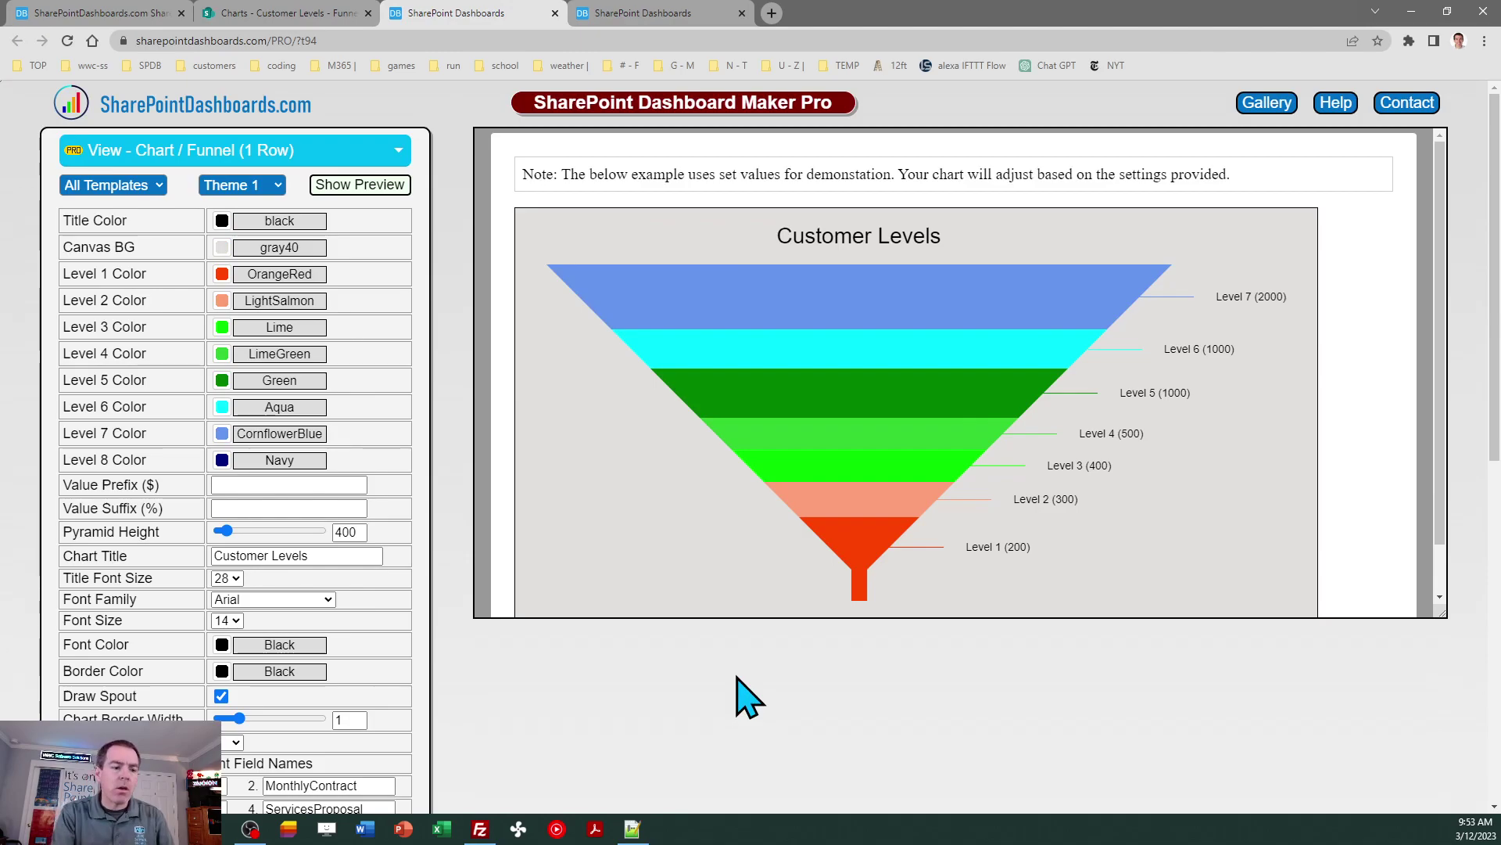
key("F5")
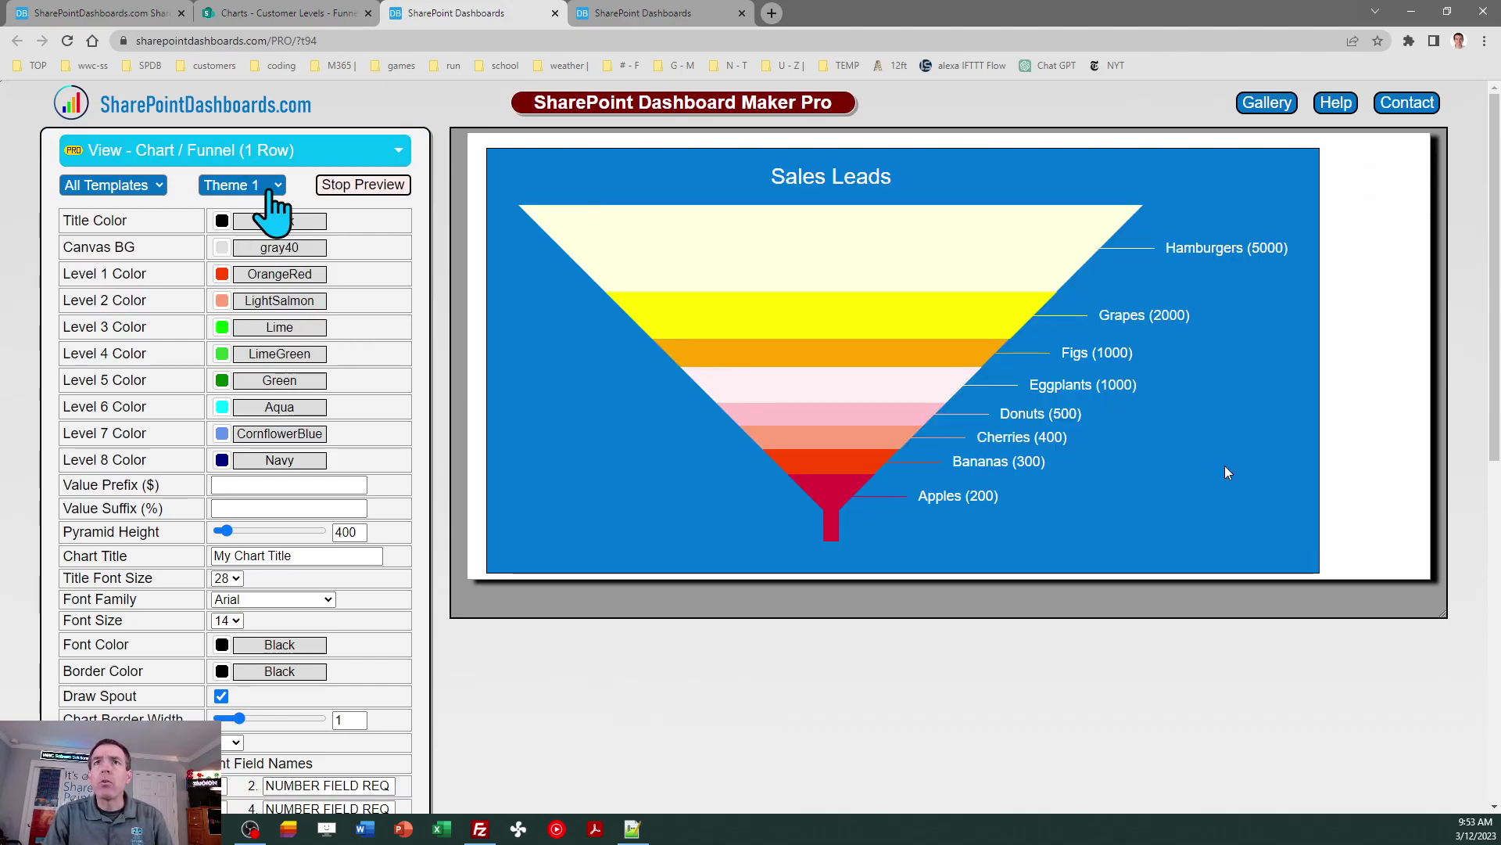
- Try Theme 2, Theme 3 and Theme 4 on the Funnel (1 Row) template, and return to Theme 1
left_click(270, 187)
left_click(263, 221)
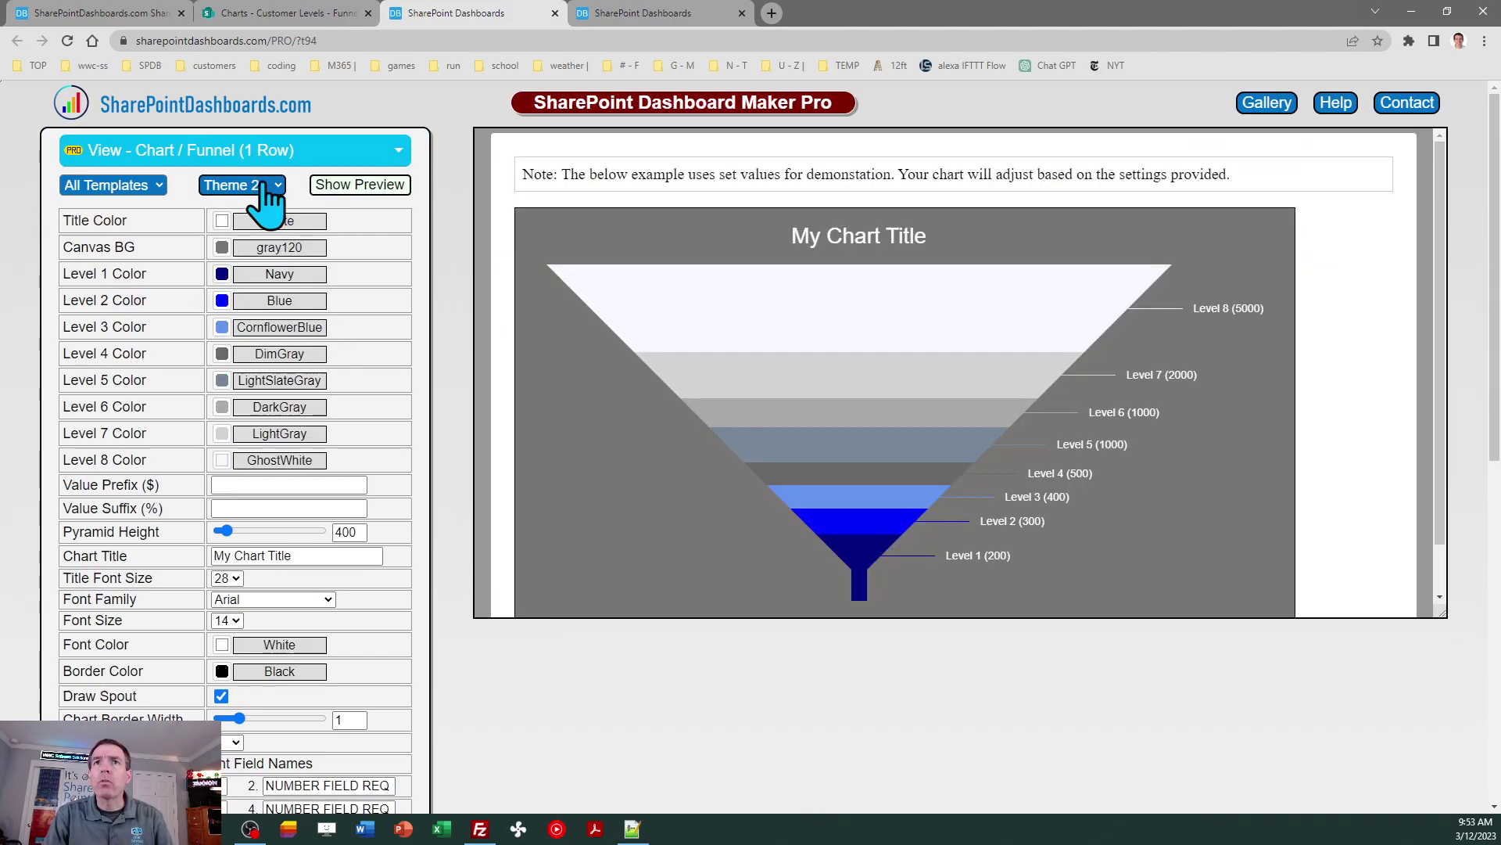
left_click(266, 189)
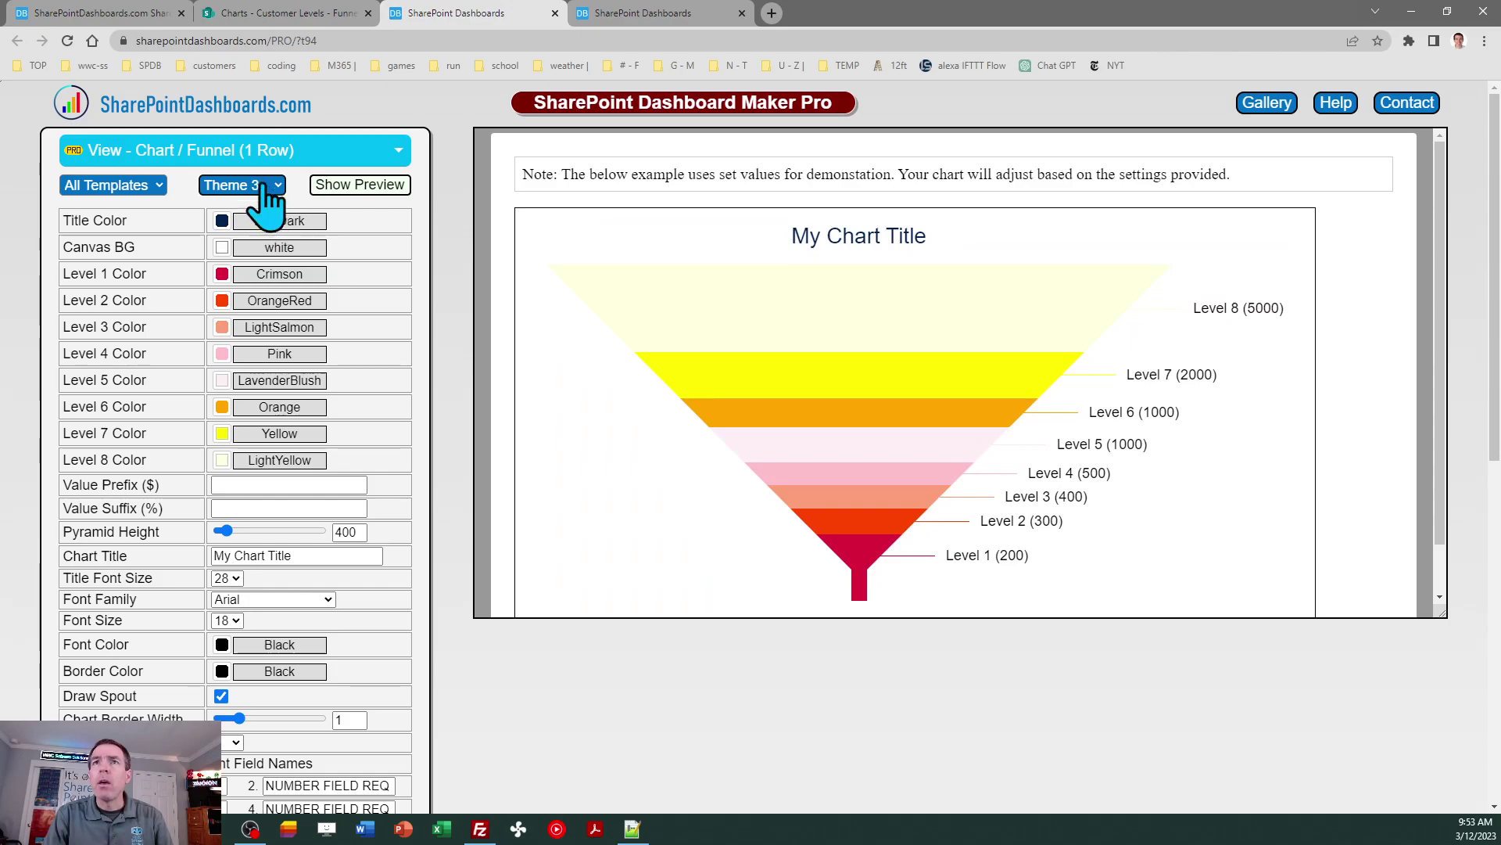
left_click(254, 186)
left_click(268, 258)
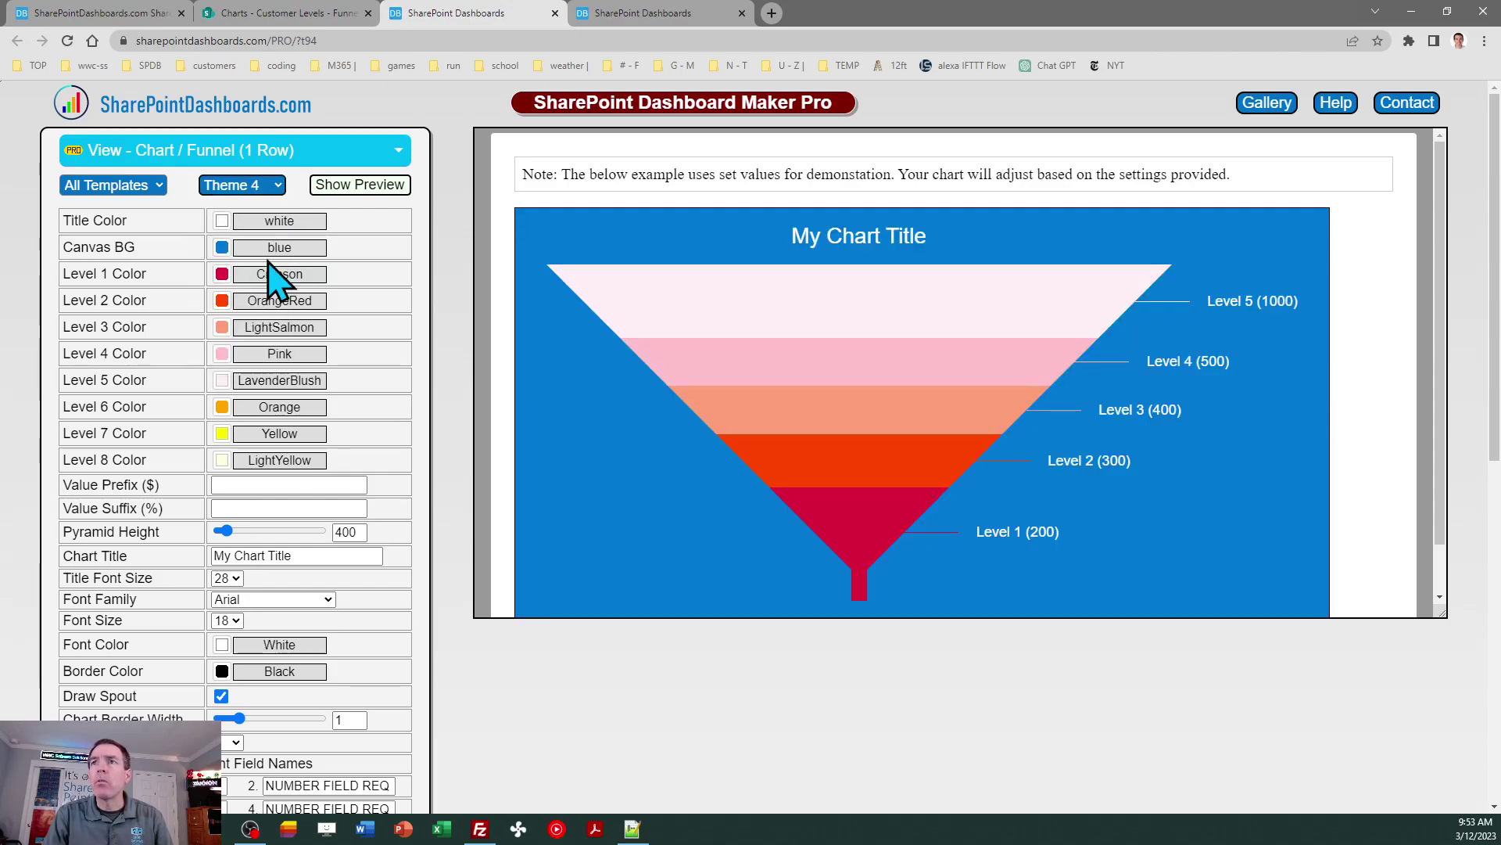
left_click(258, 186)
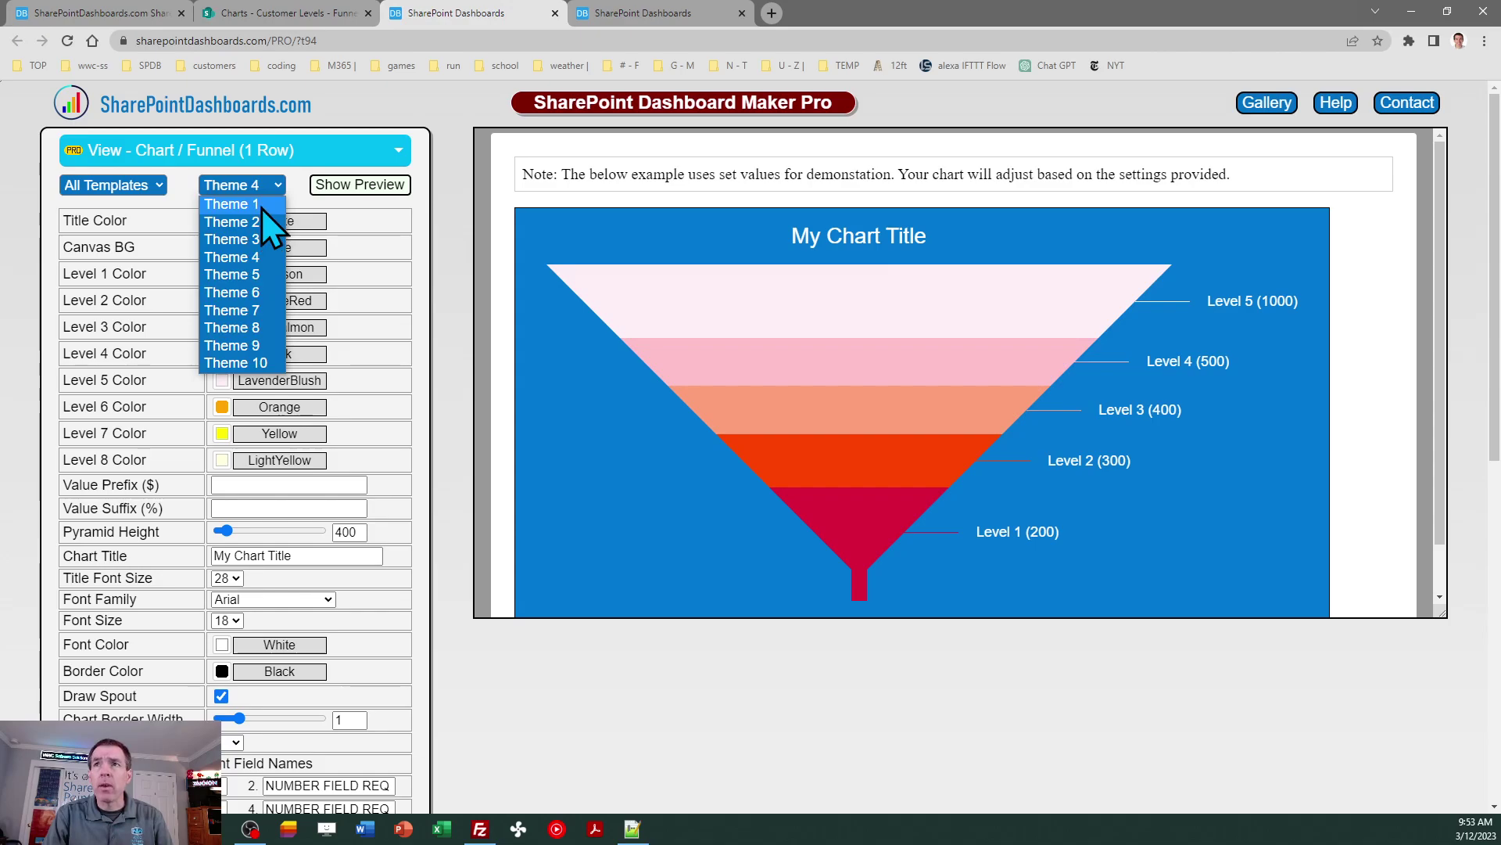
left_click(261, 207)
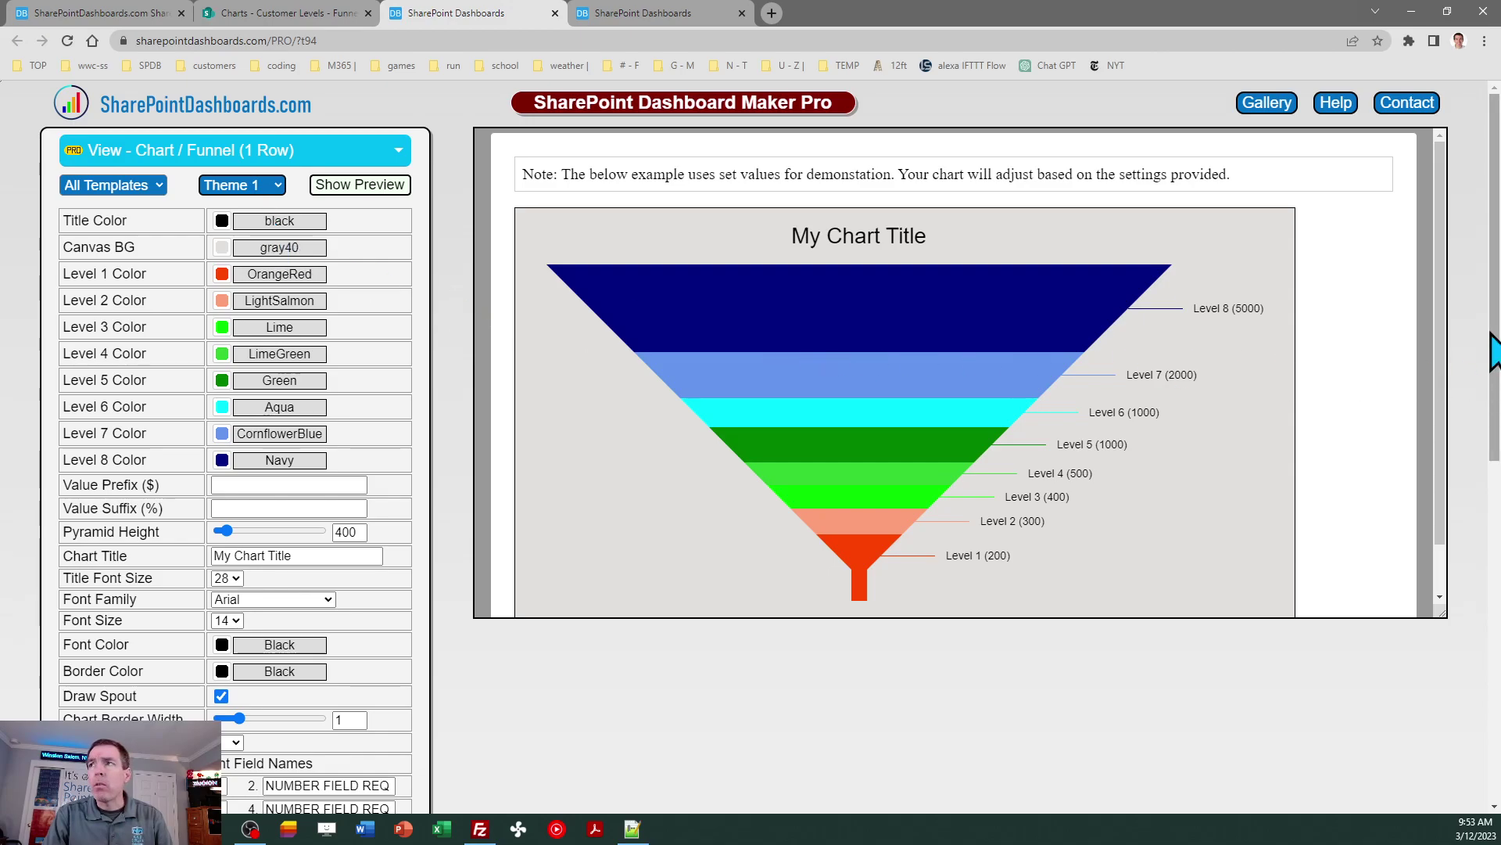
- Check the level columns in the Customer Levels list and set the funnel template's SP Field Count to 7
scroll(1498, 344, "down", 1)
scroll(1498, 344, "down", 2)
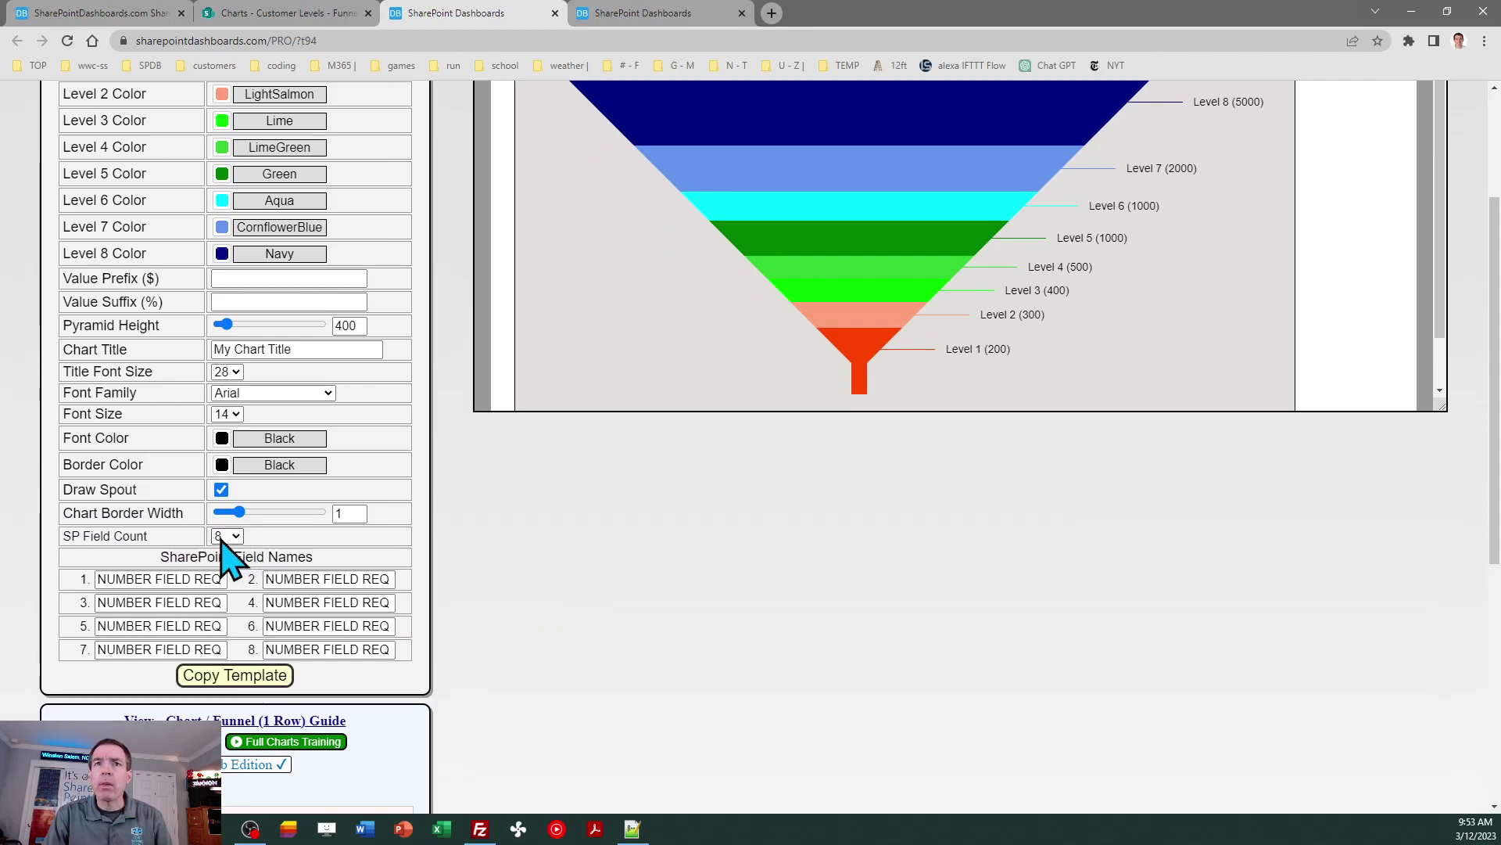
left_click(287, 14)
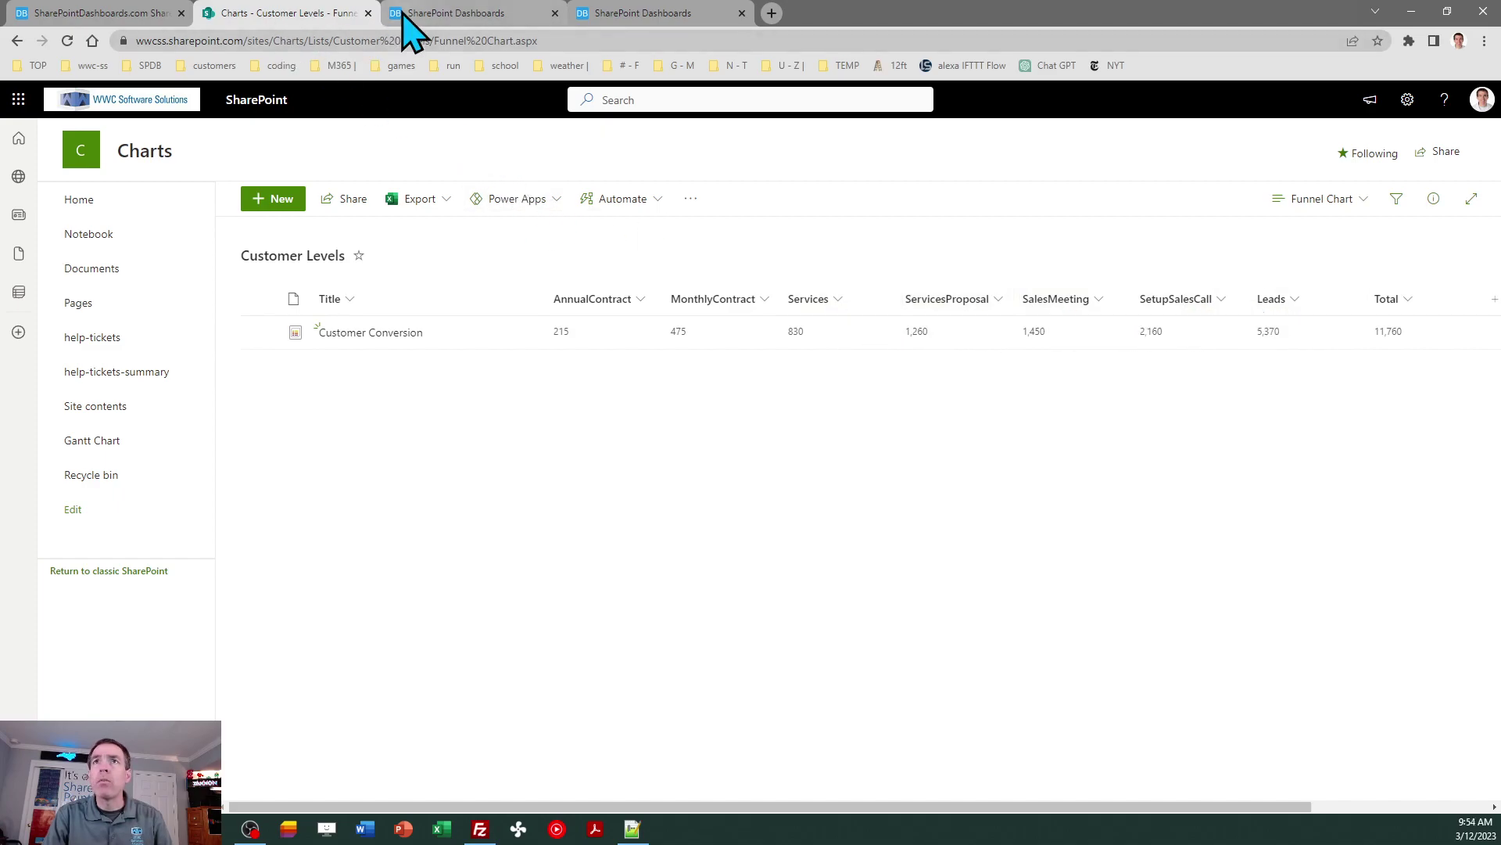
left_click(426, 14)
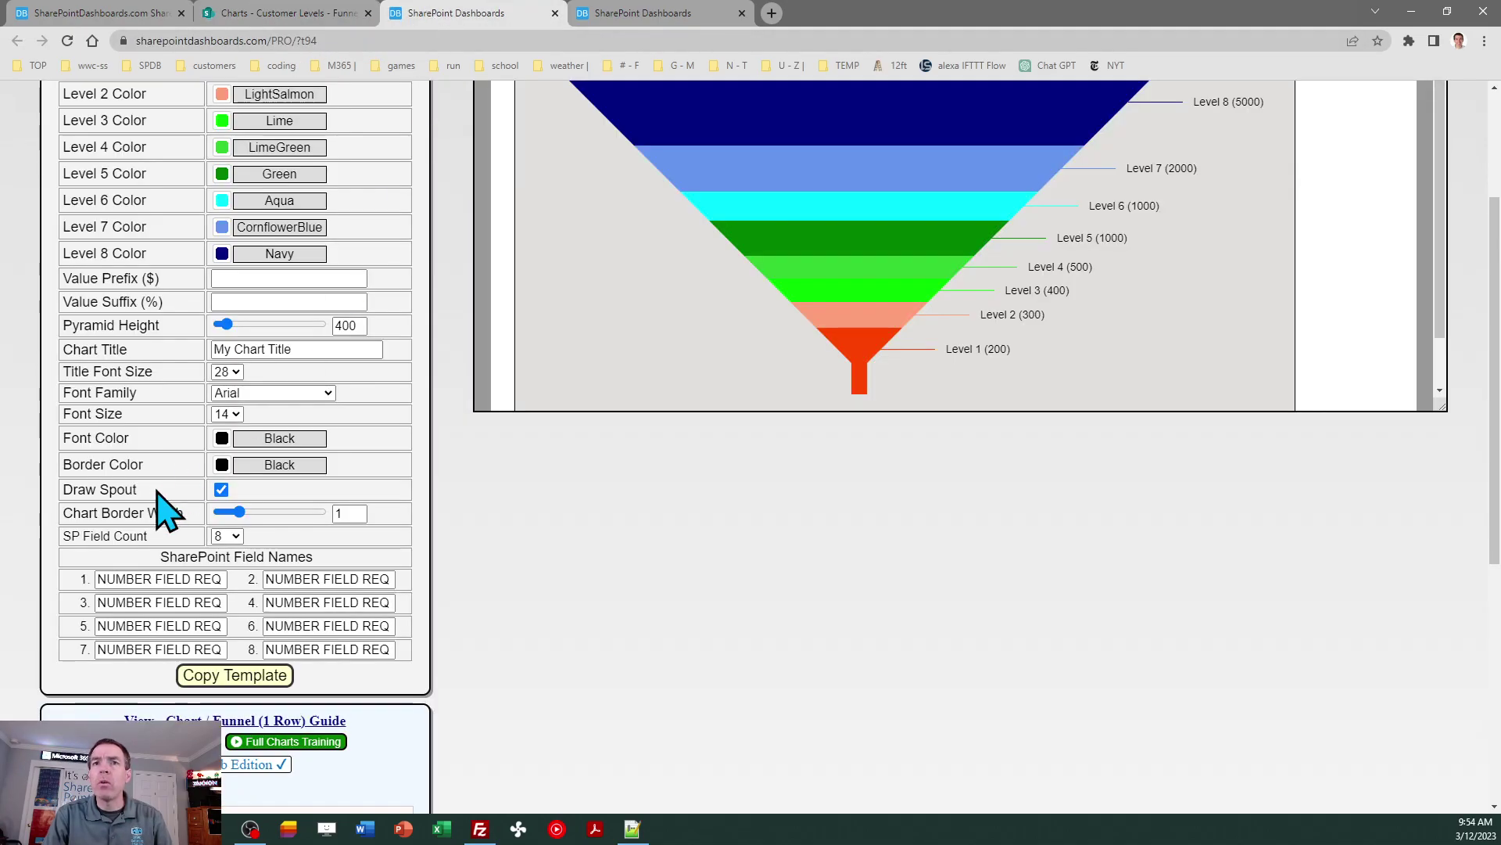
left_click(233, 537)
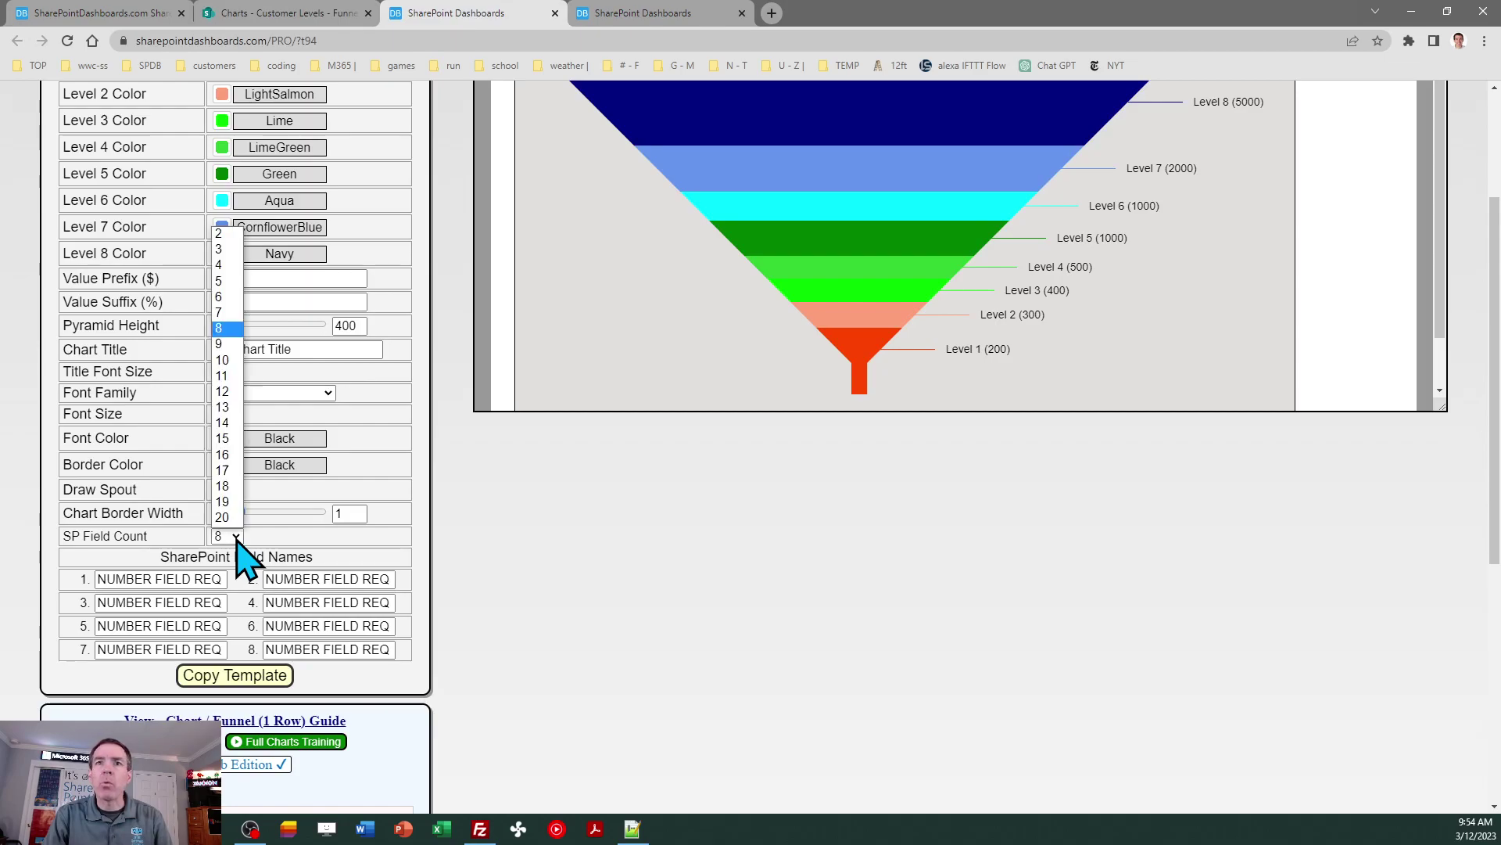
left_click(224, 313)
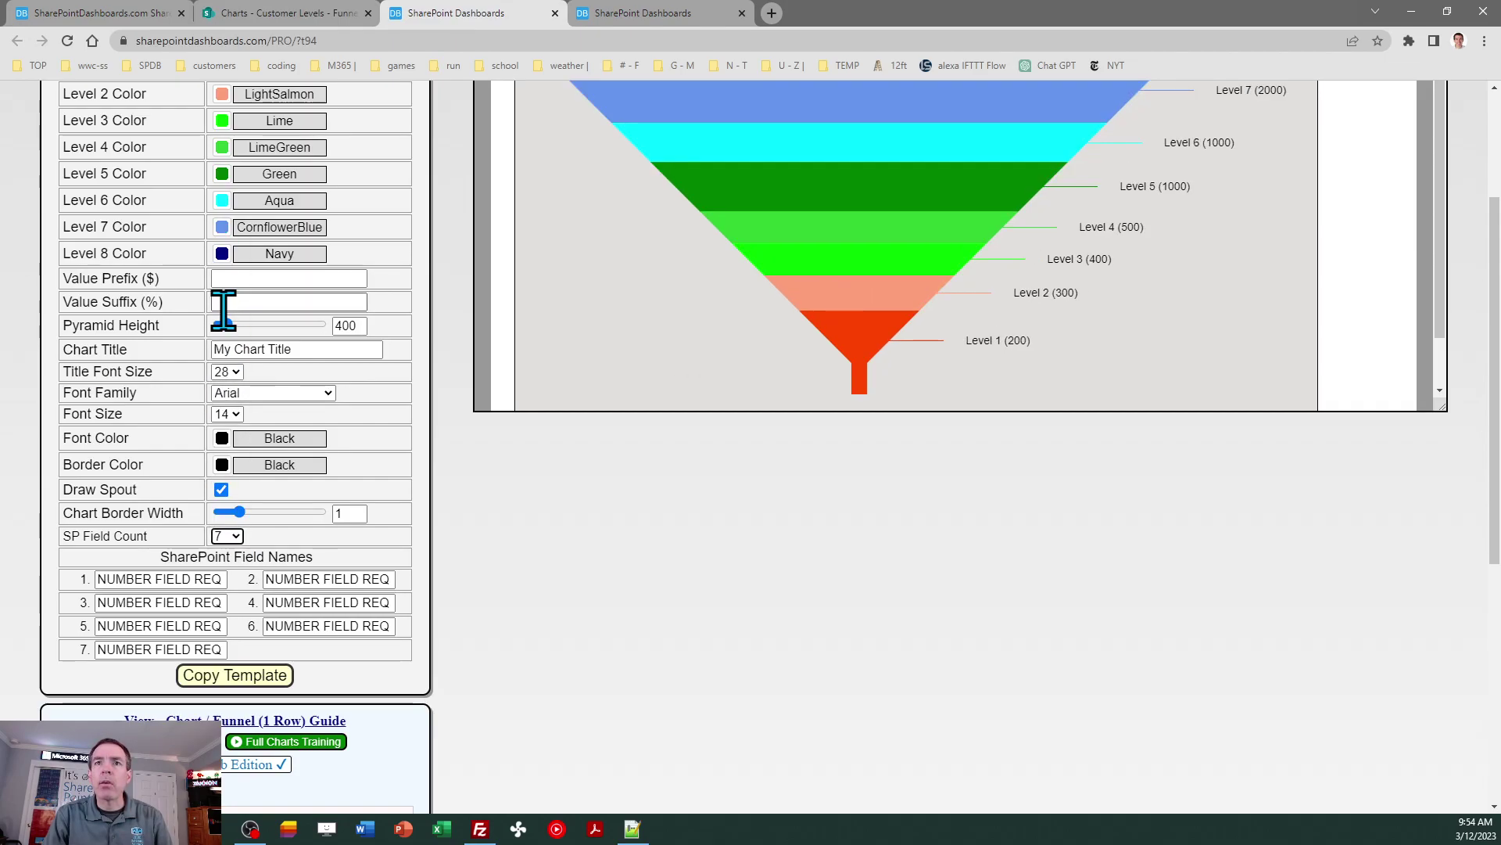
- Check the list's column names and enter AnnualContract and MonthlyContract as SharePoint field names 1 and 2
left_click(301, 13)
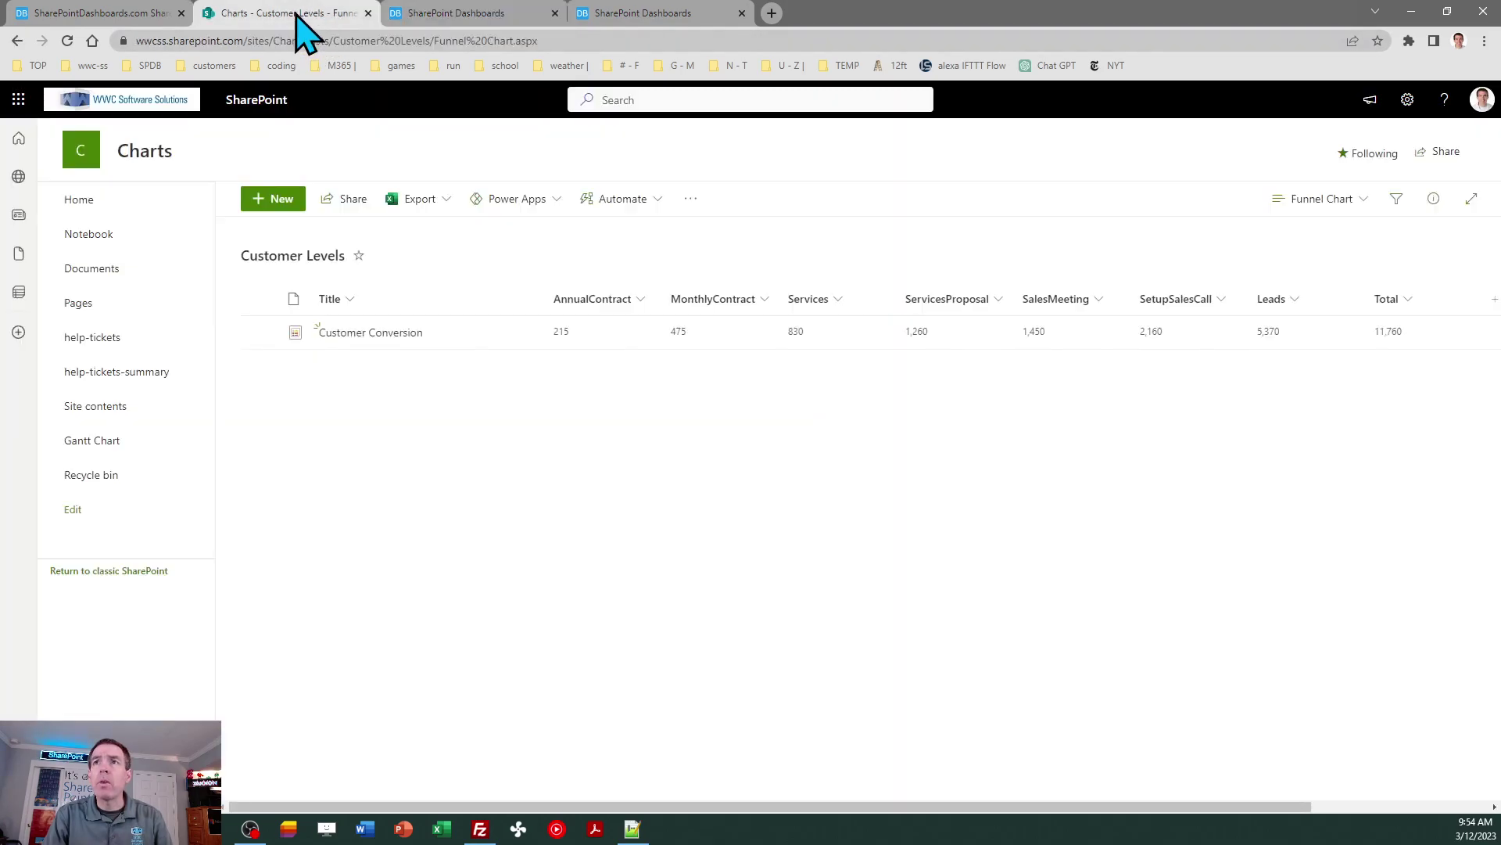
left_click(442, 14)
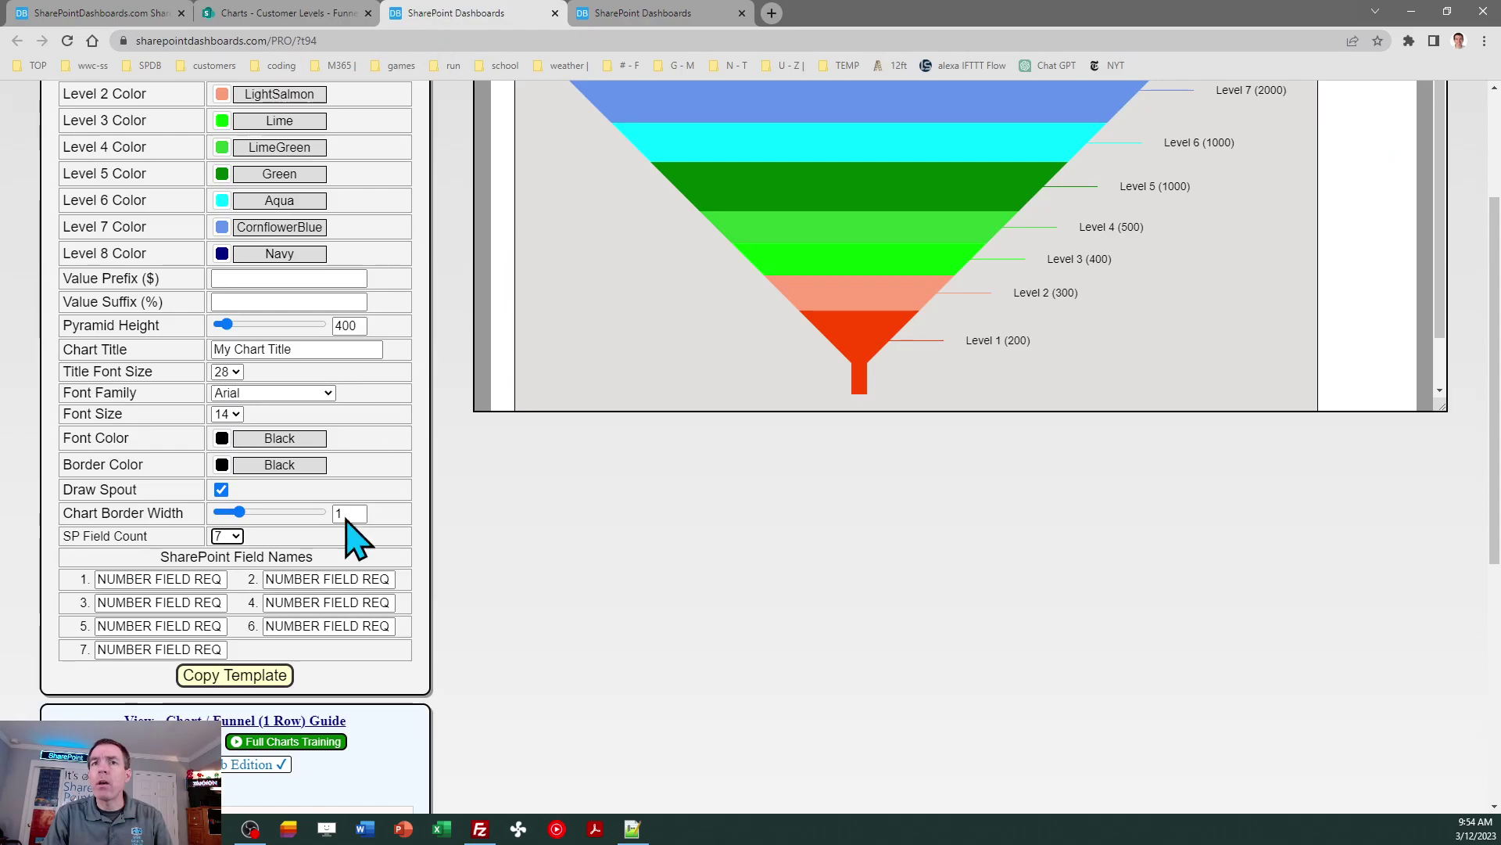
triple_click(184, 578)
type("AnnualContrac")
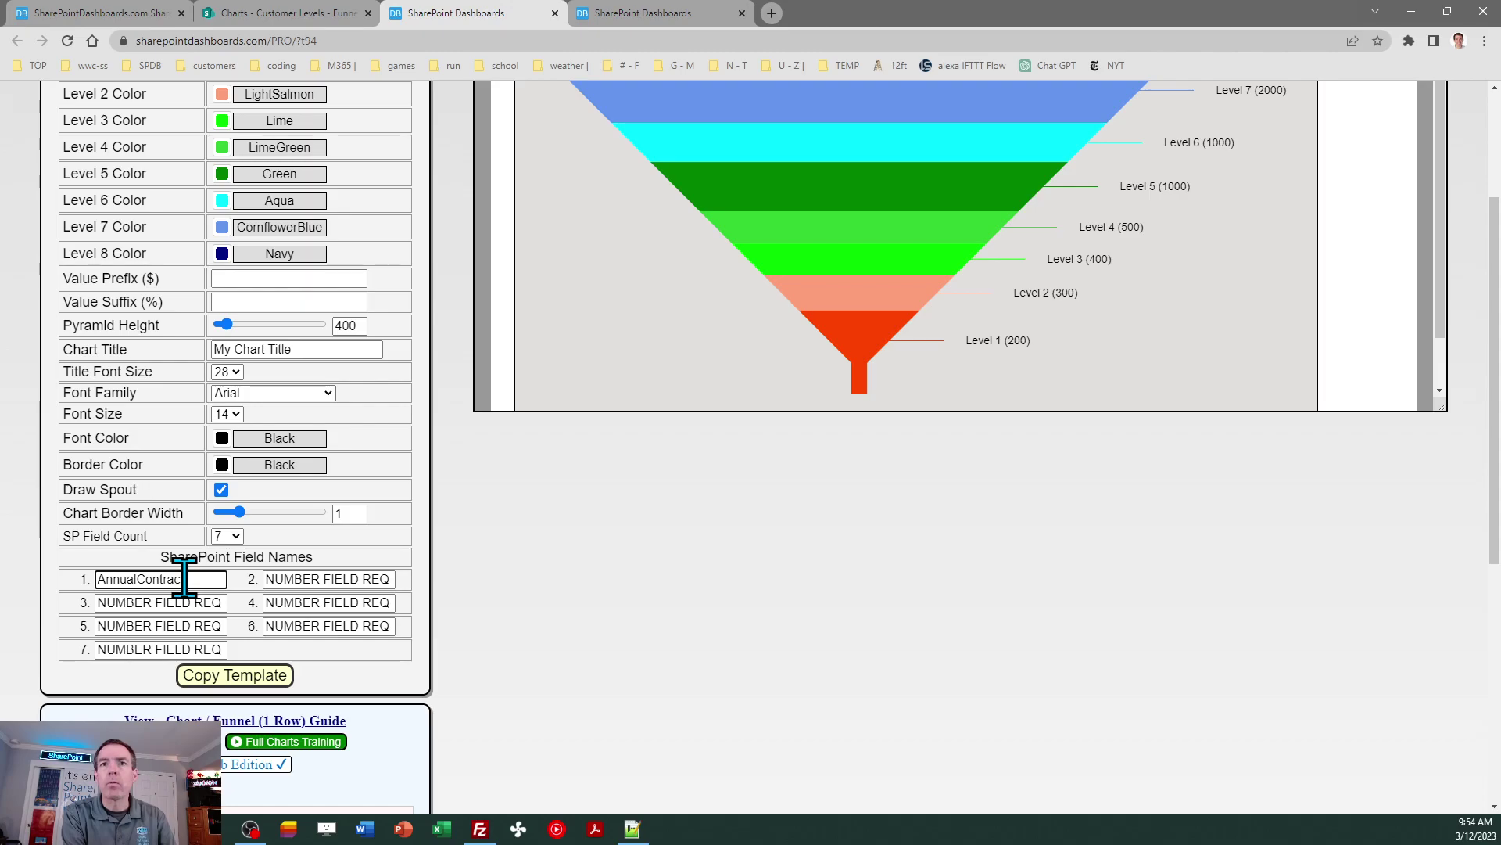
key("Tab")
type("M")
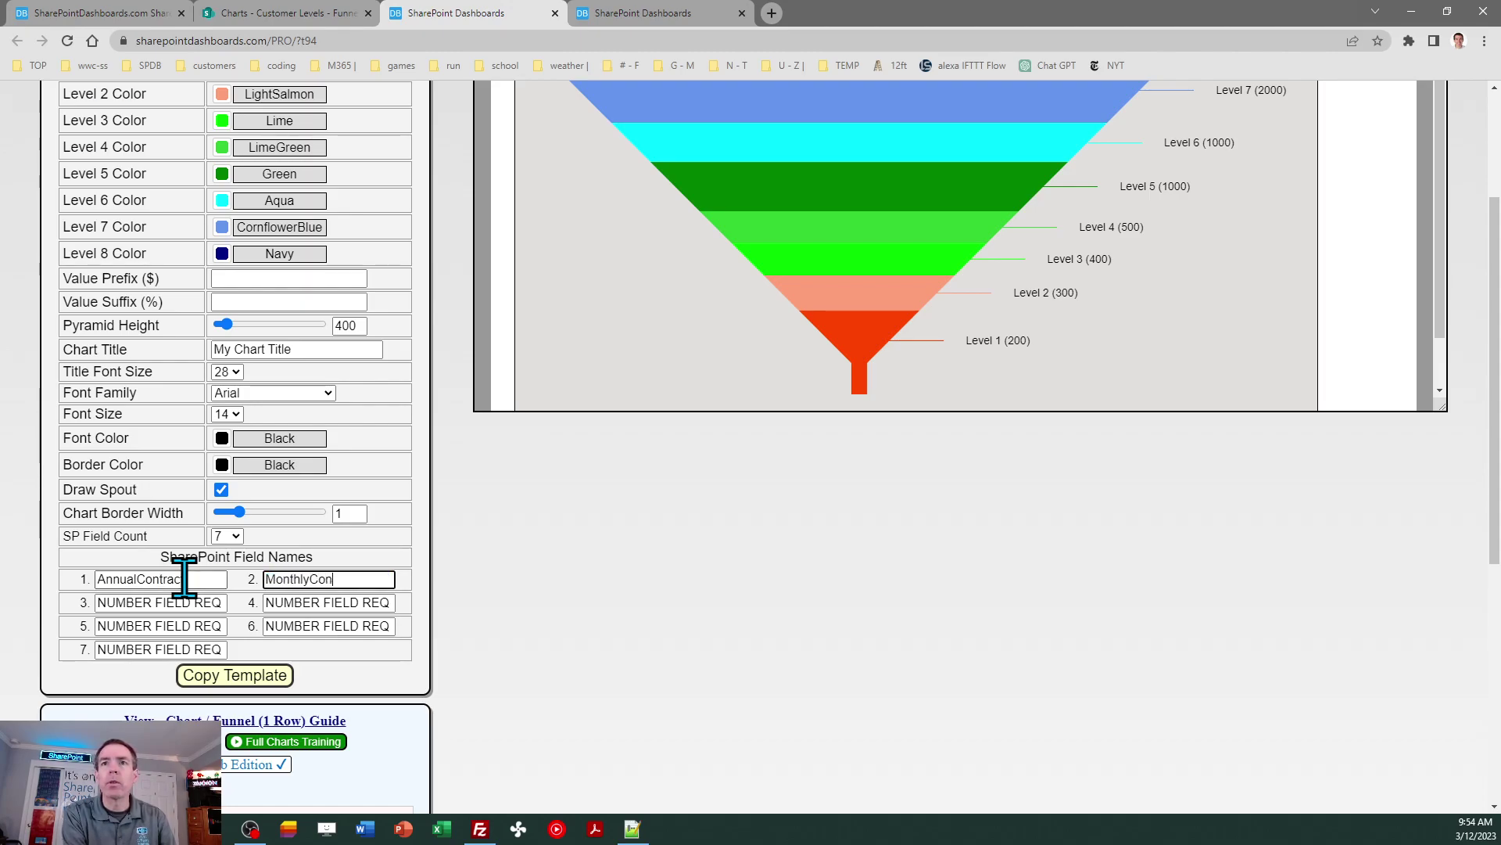
key("Tab")
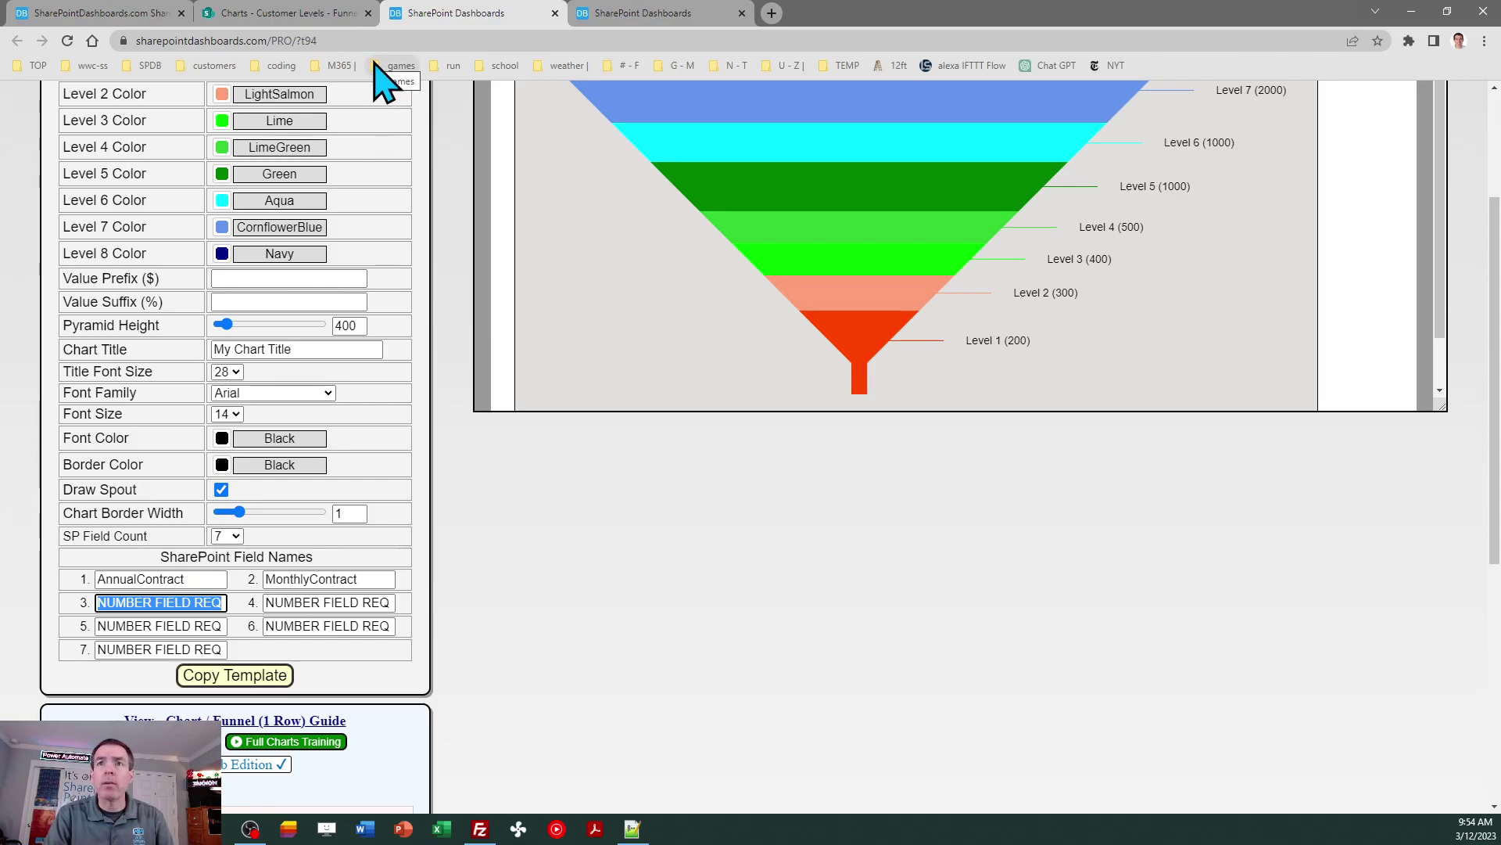
- Look up the next column names in the list and enter Services and ServicesProposal as field names 3 and 4
left_click(312, 13)
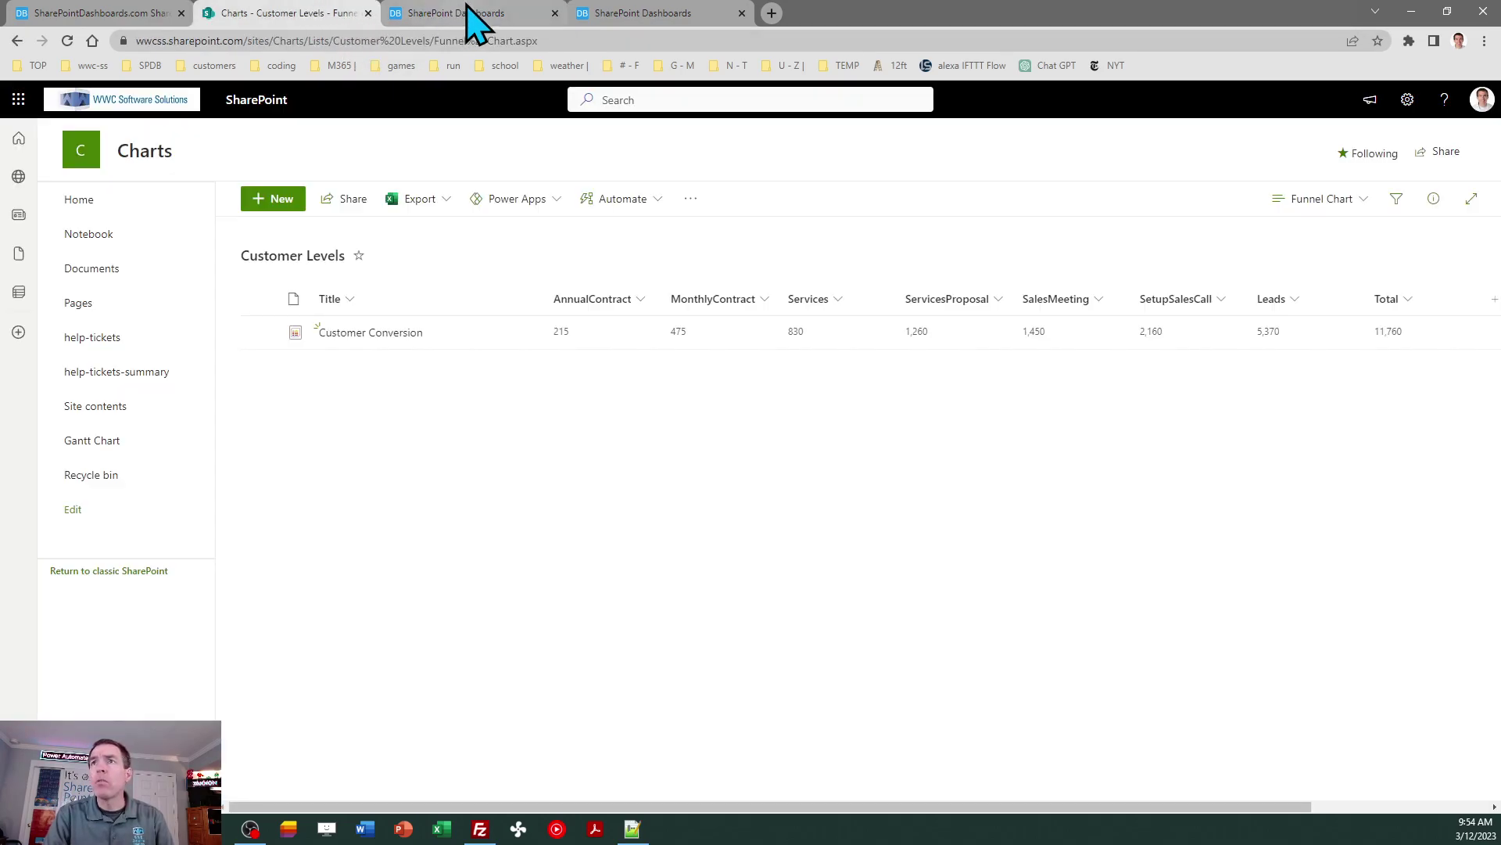
left_click(469, 13)
type("Ser")
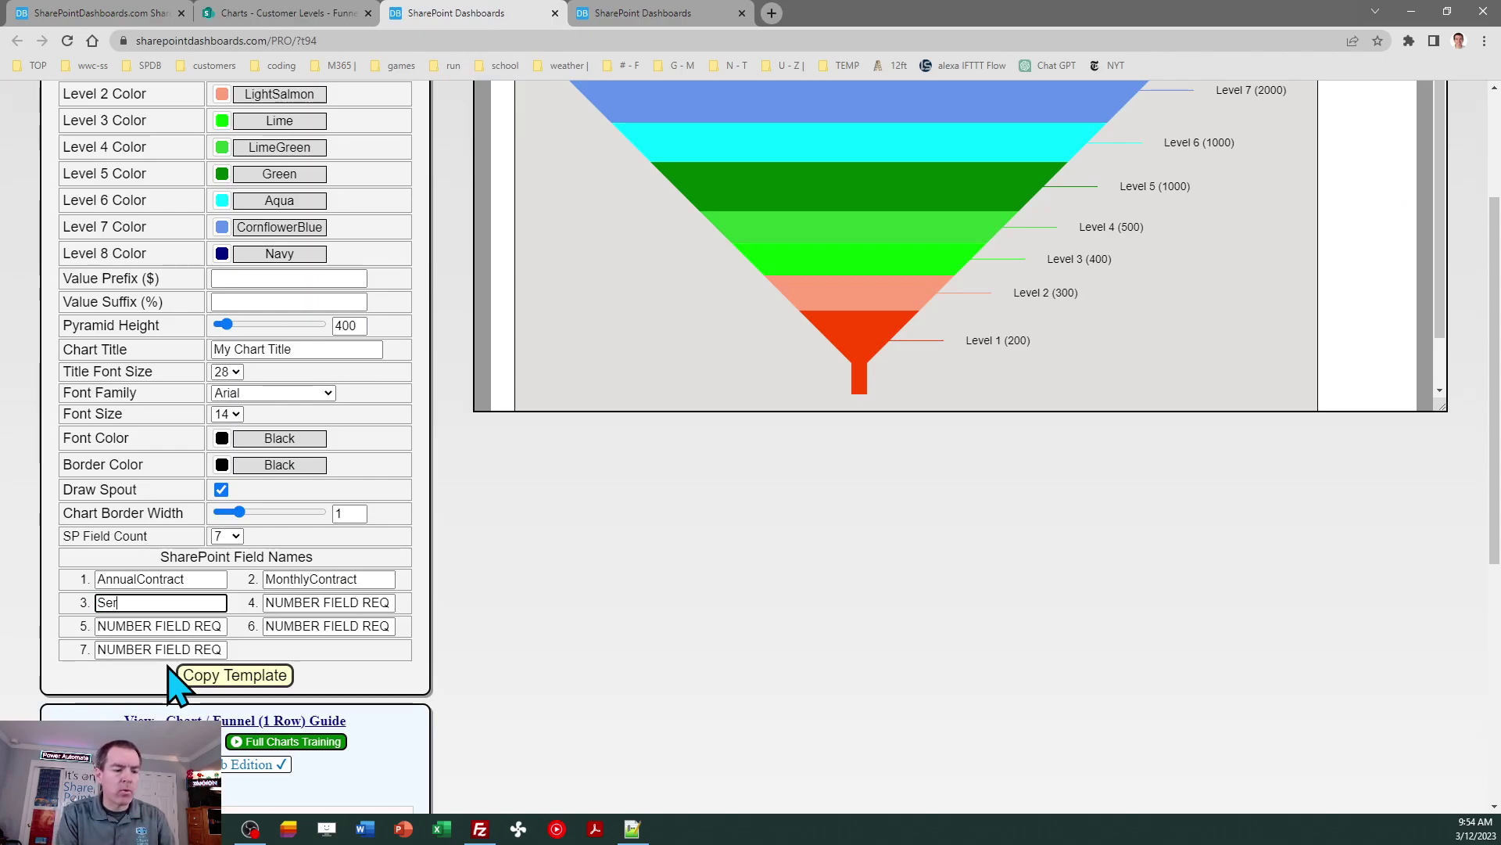
type("vices")
key("Tab")
type("S")
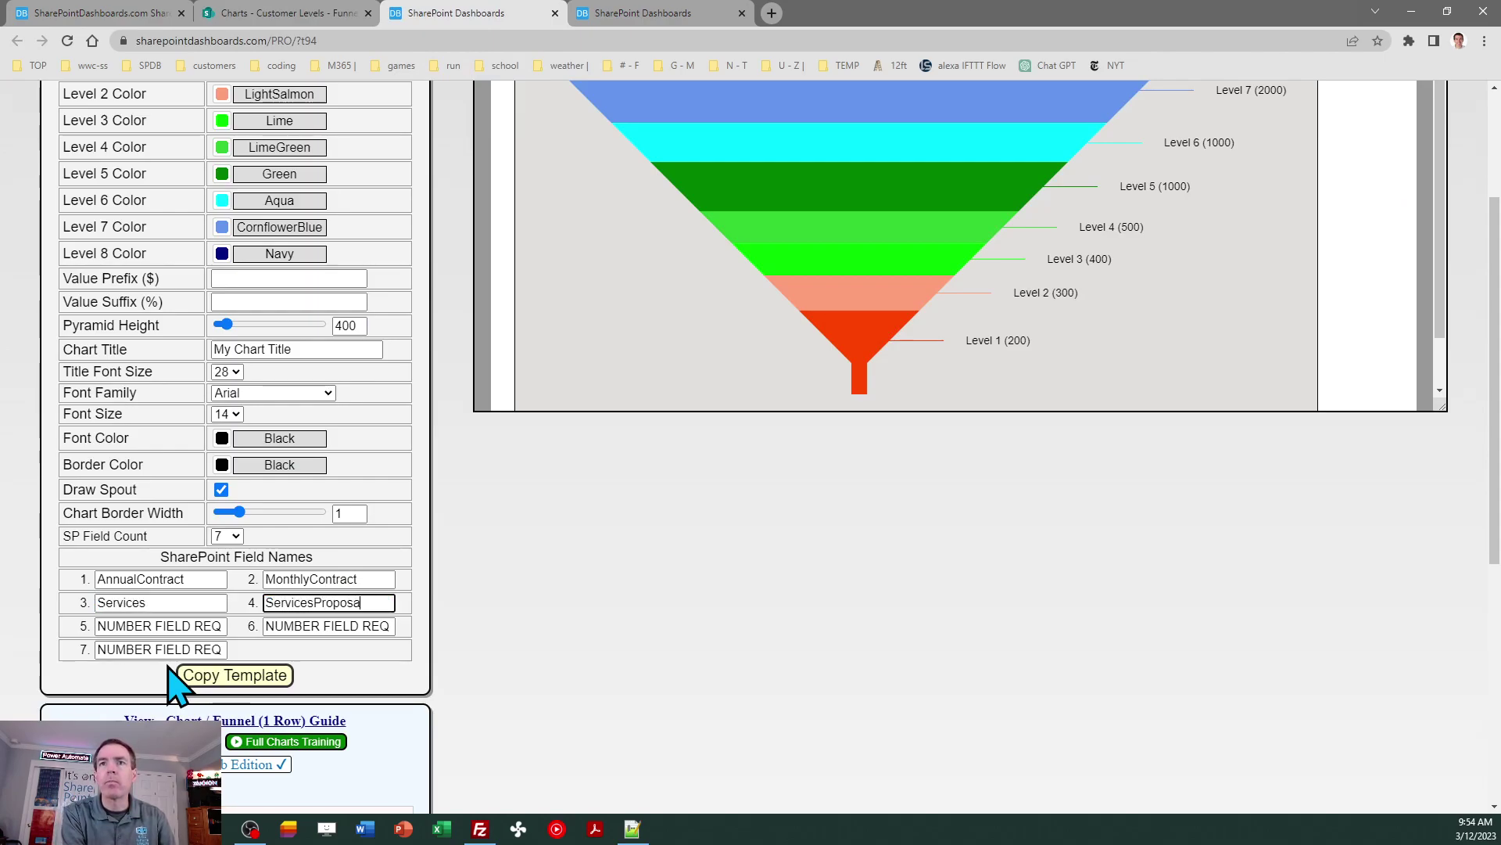
type("ervicesProposal")
key("Tab")
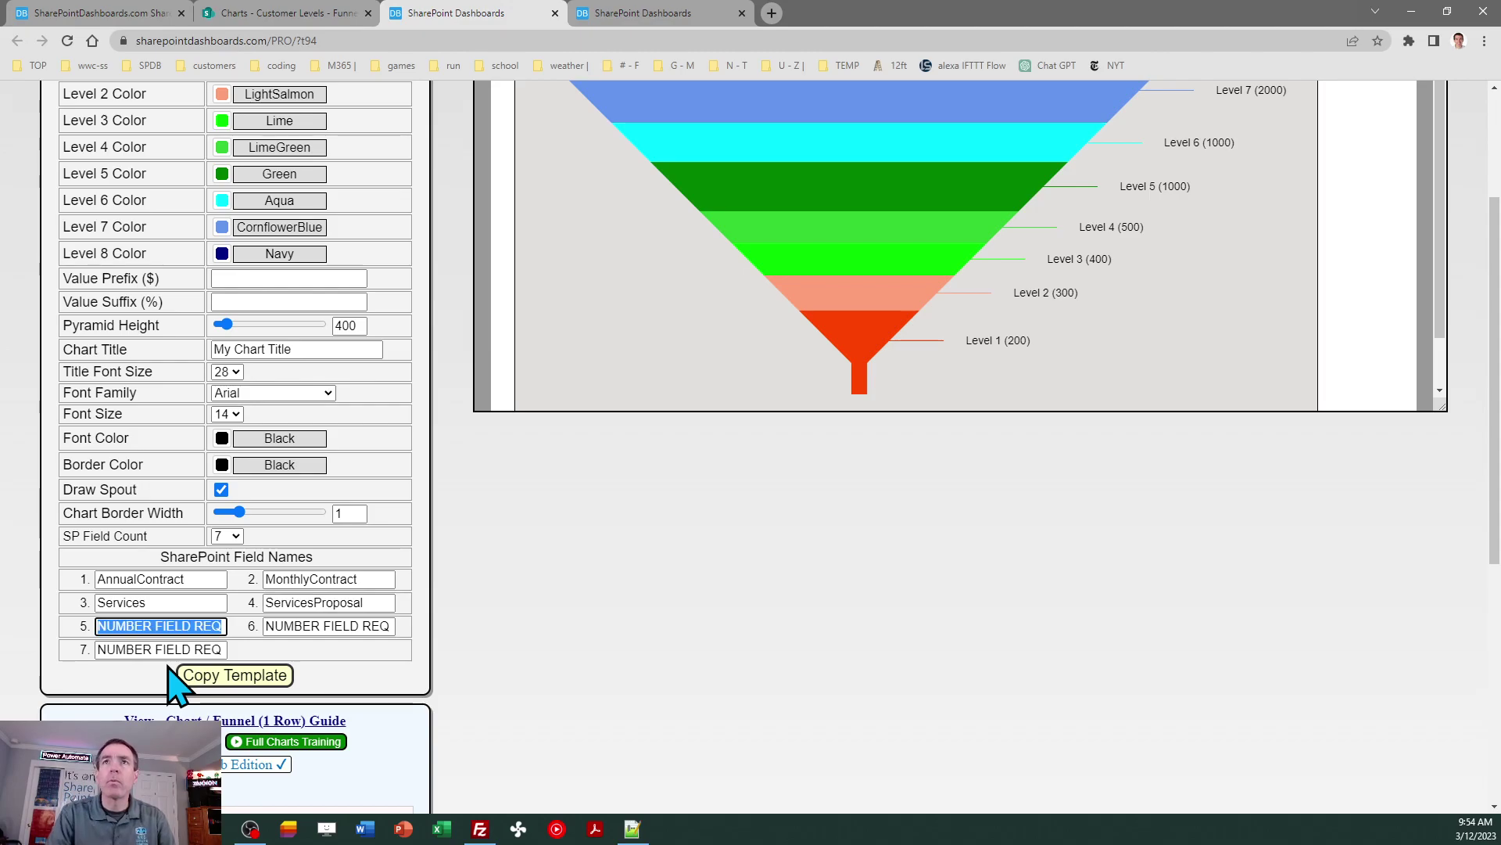
- Look up the remaining columns in the list and enter SalesMeeting, SetupSalesCall and Leads as field names 5 to 7
left_click(321, 13)
mouse_move(452, 23)
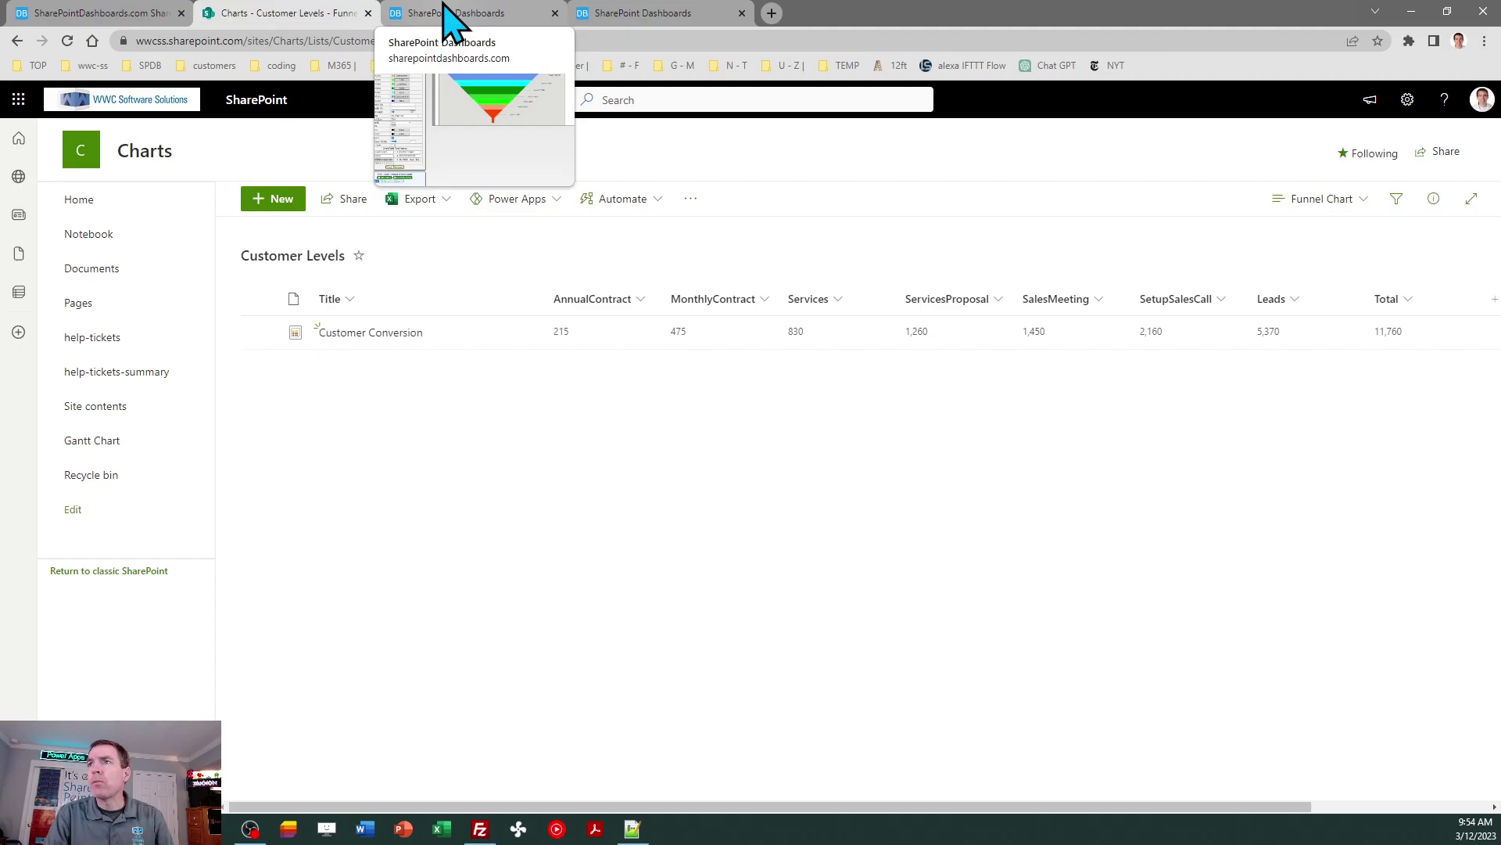
left_click(452, 16)
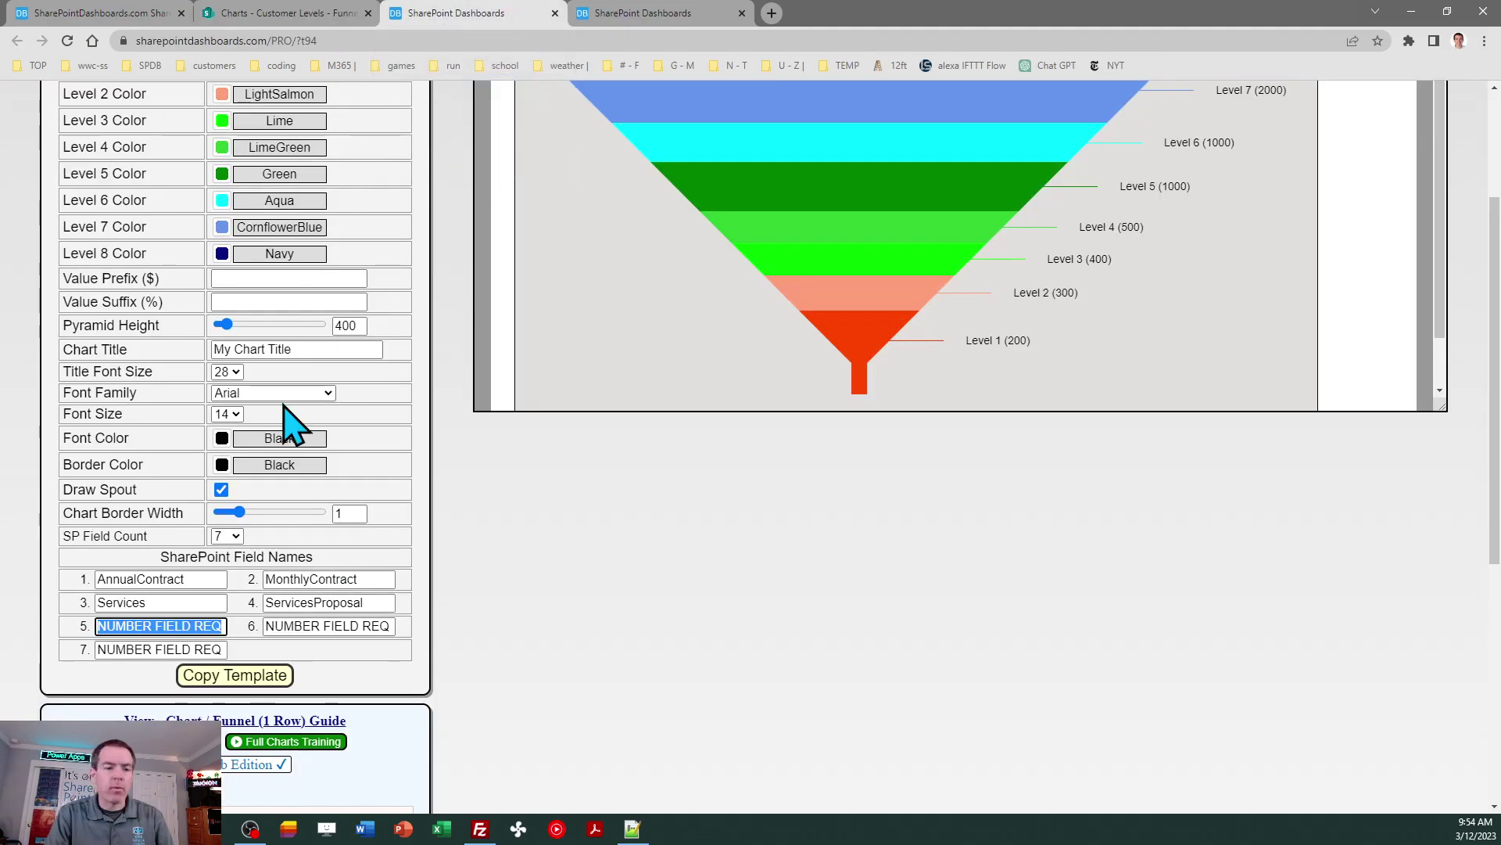
type("SalesMeeting")
key("Tab")
type("S")
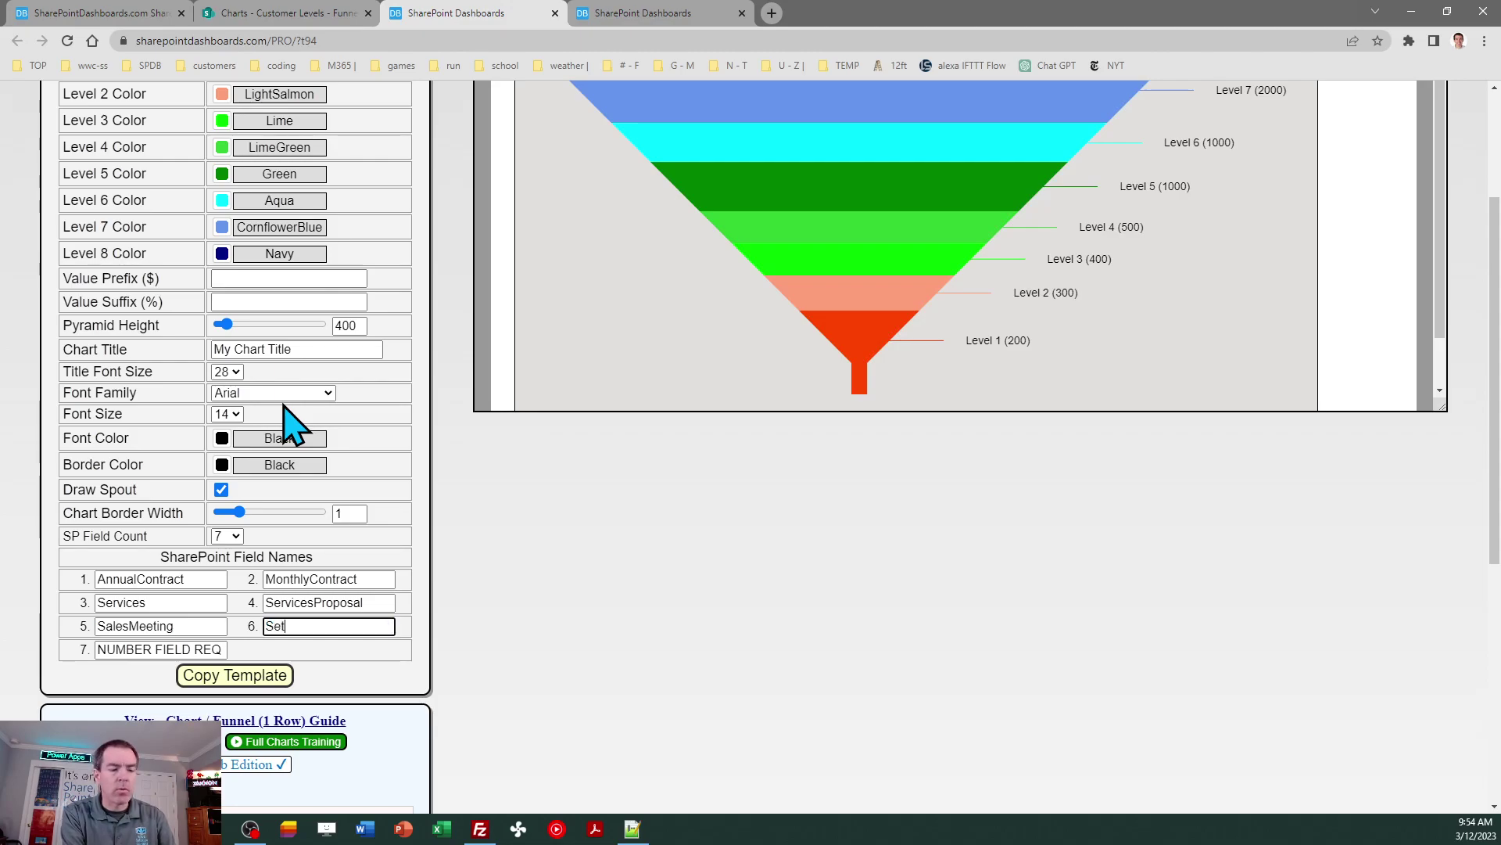
key("Tab")
type("Leads")
left_click(284, 406)
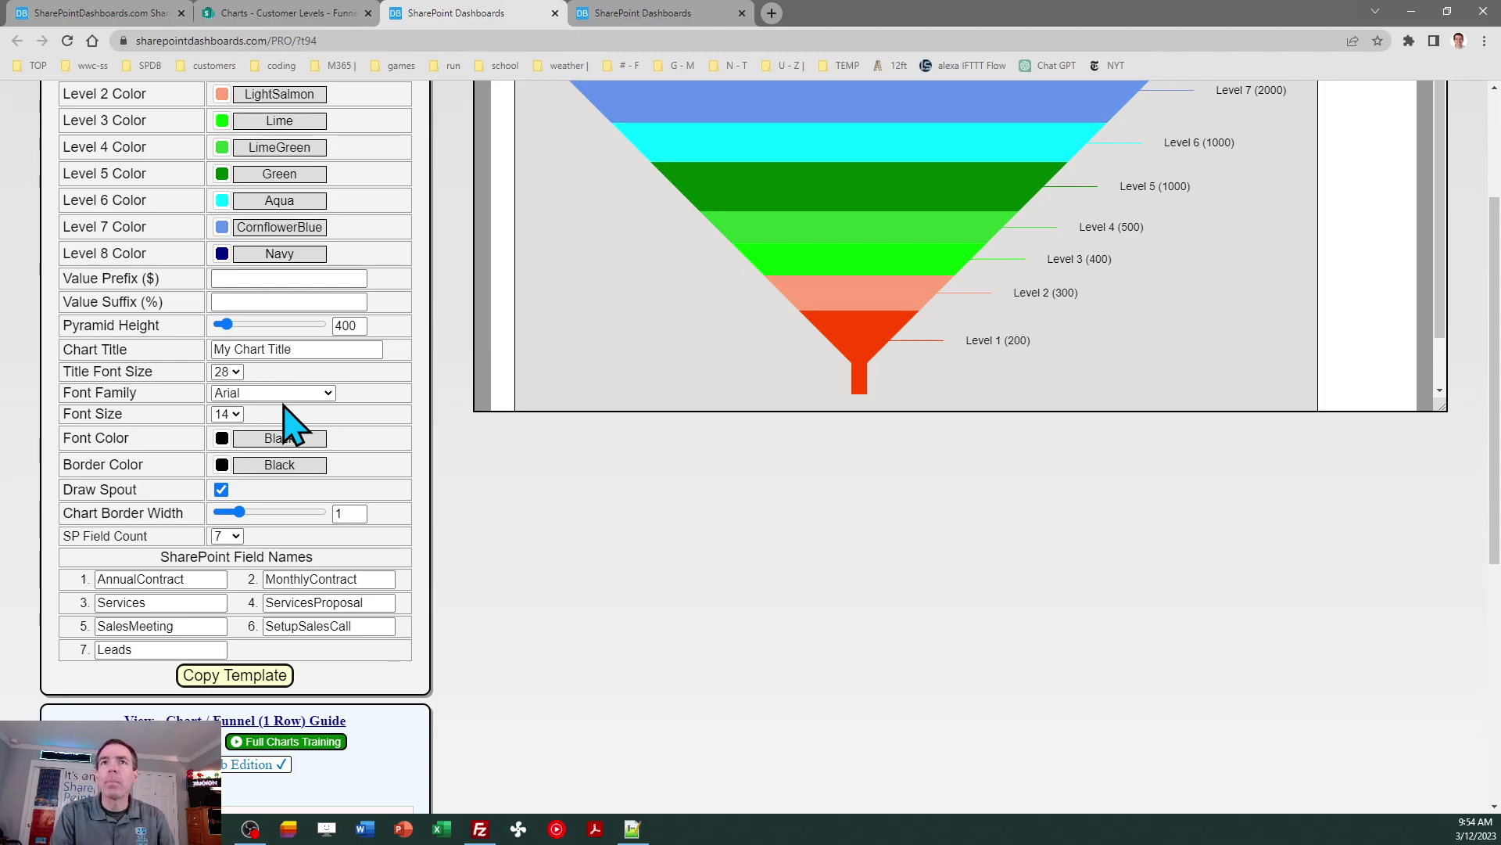
- Set the chart title to Customer Levels, copy the finished funnel template and dismiss the instructions dialog
left_click(310, 350)
key("ctrl+a")
type("Cu")
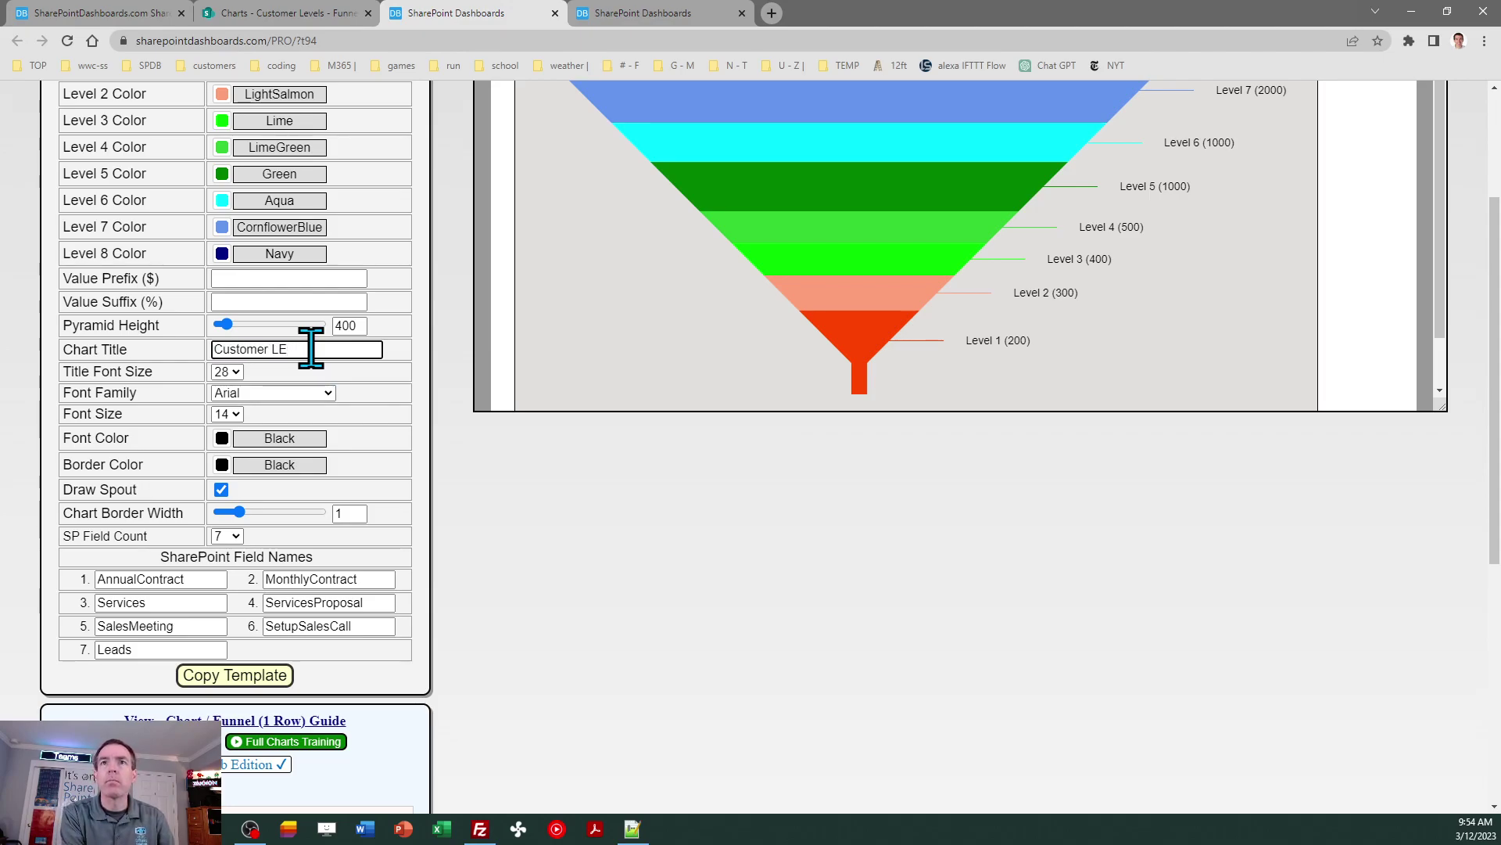
key("Tab")
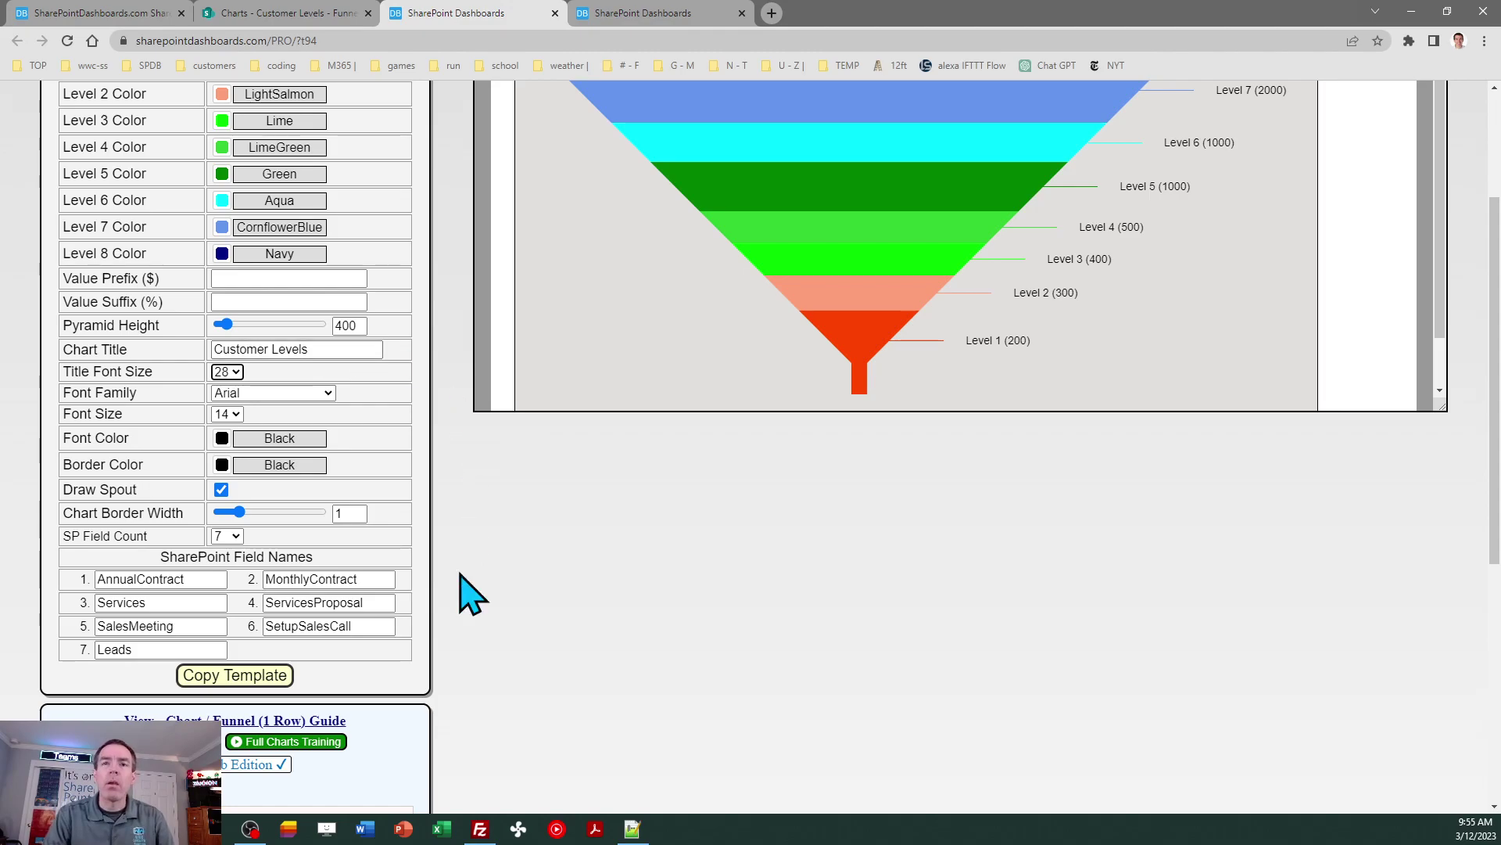
left_click(251, 674)
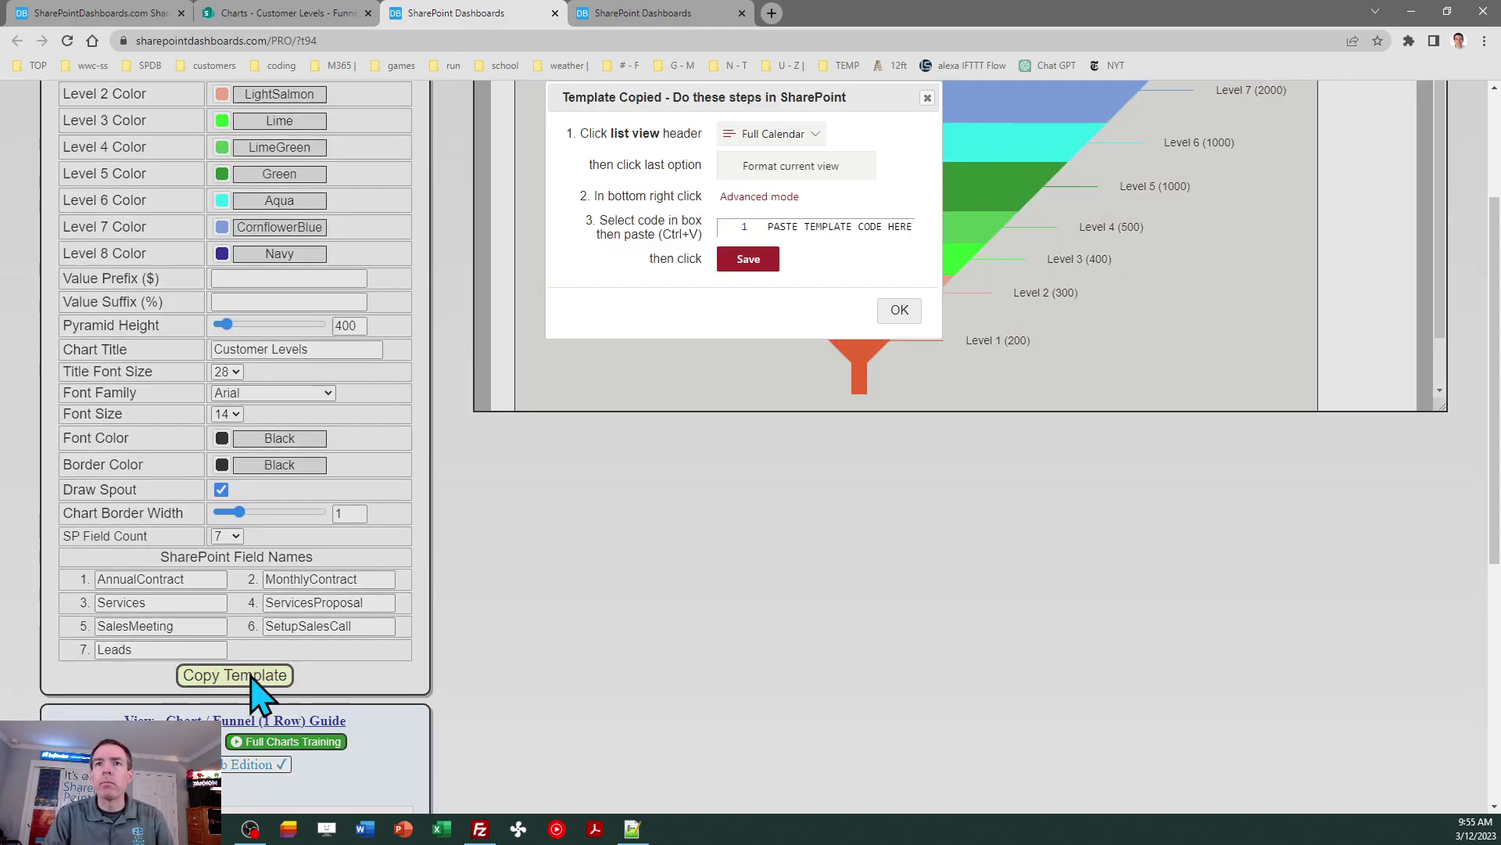
left_click(891, 310)
- In SharePoint, replace the Funnel Chart view's advanced formatting JSON with the copied template and save it
left_click(319, 14)
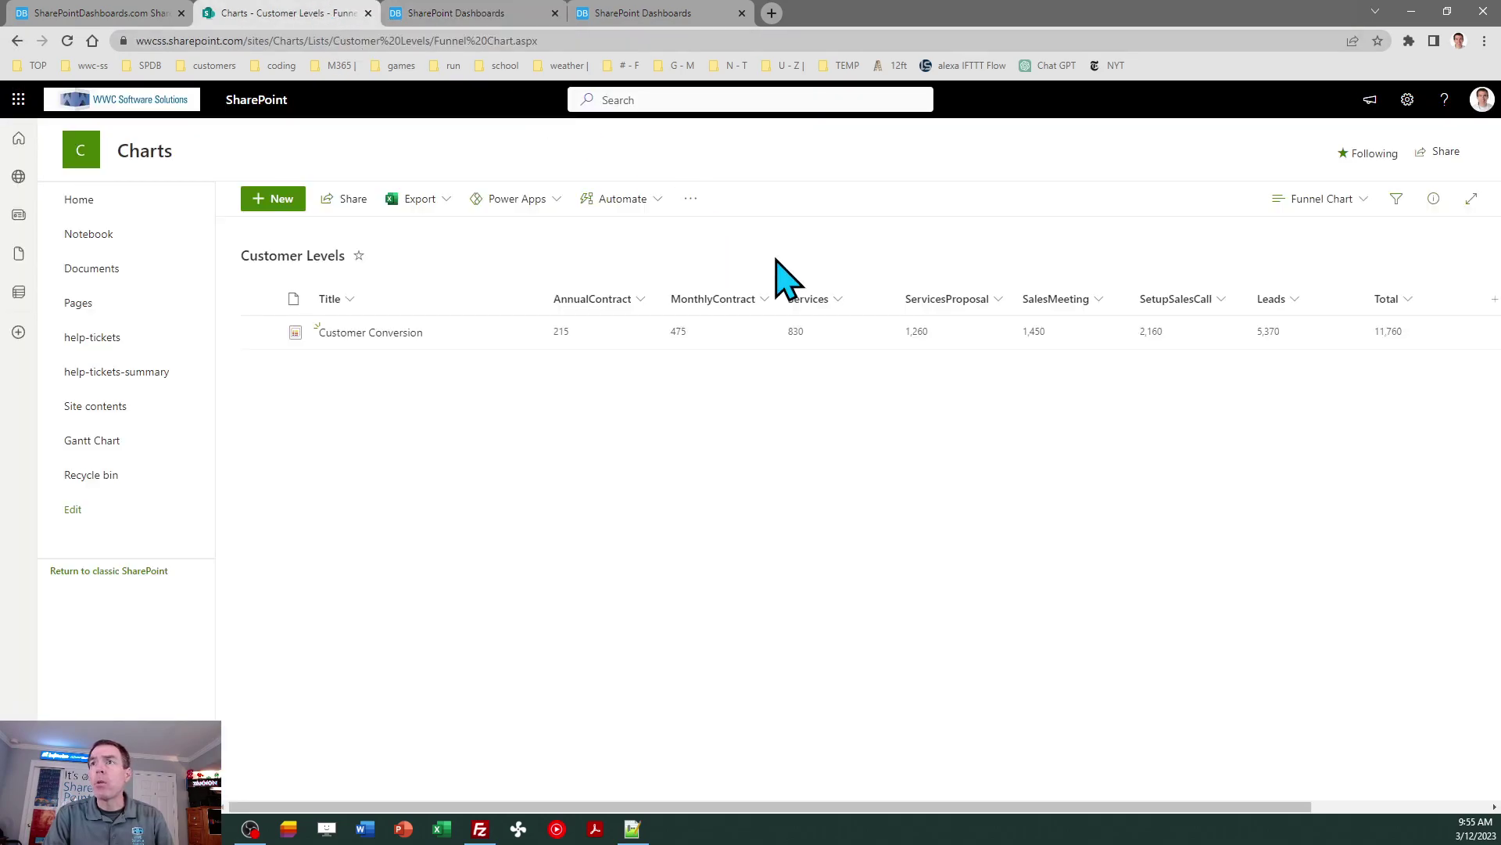
left_click(1336, 202)
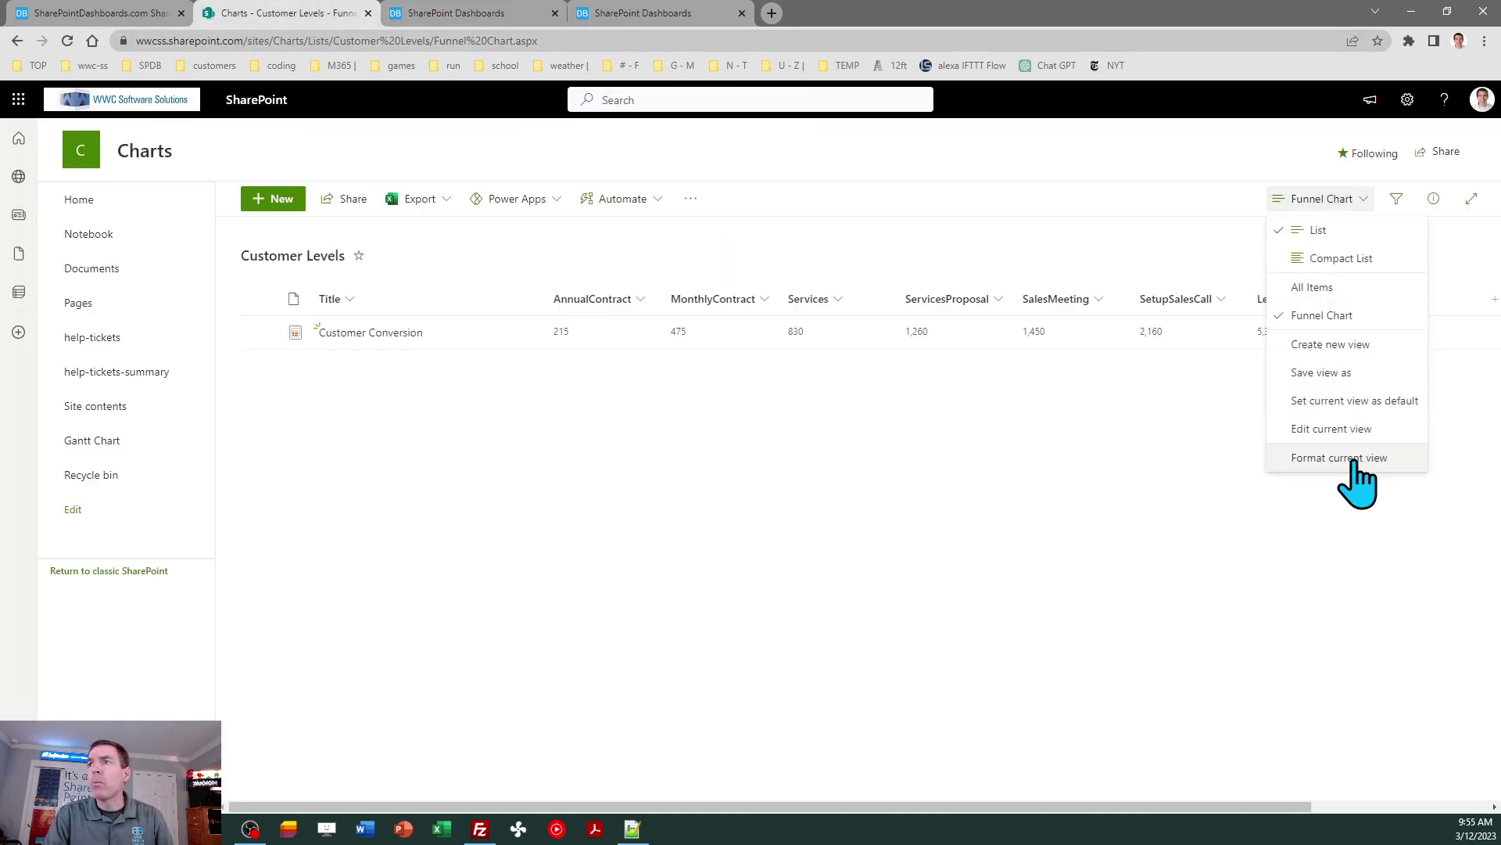
left_click(1358, 481)
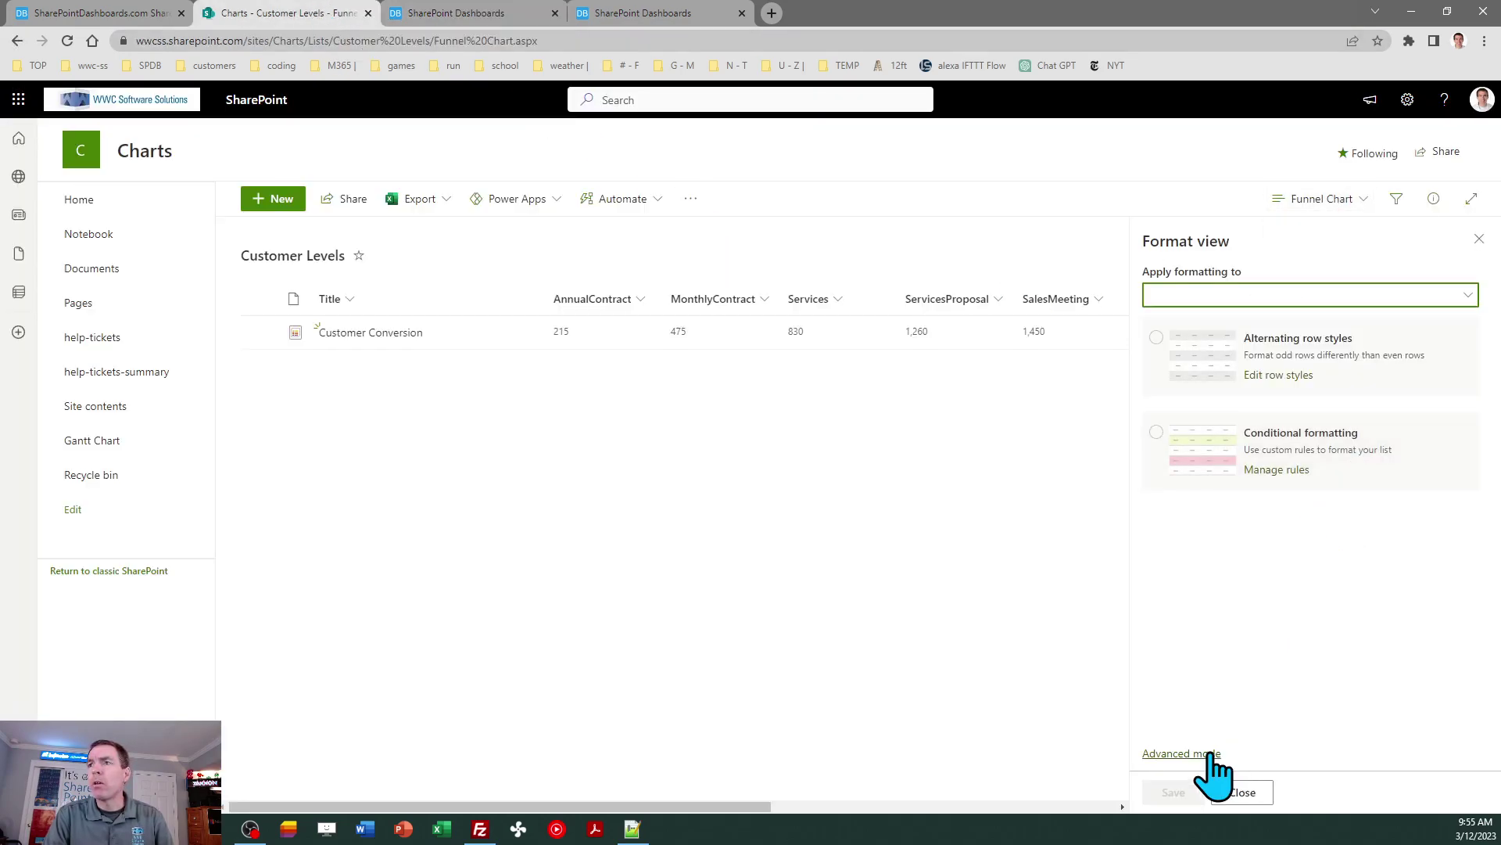
left_click(1196, 756)
key("ctrl+a")
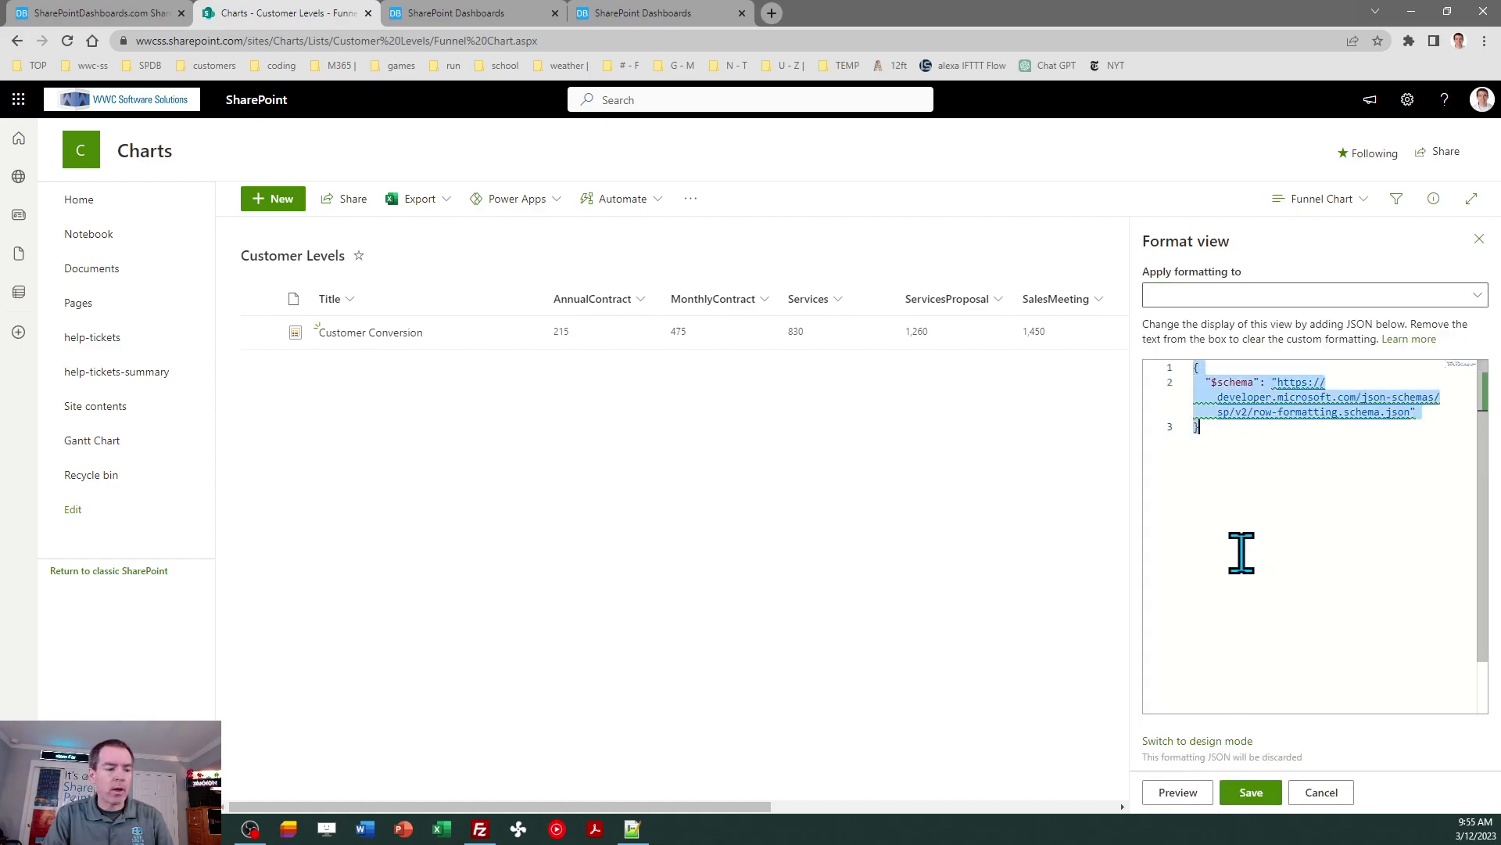
key("ctrl+v")
left_click(1251, 792)
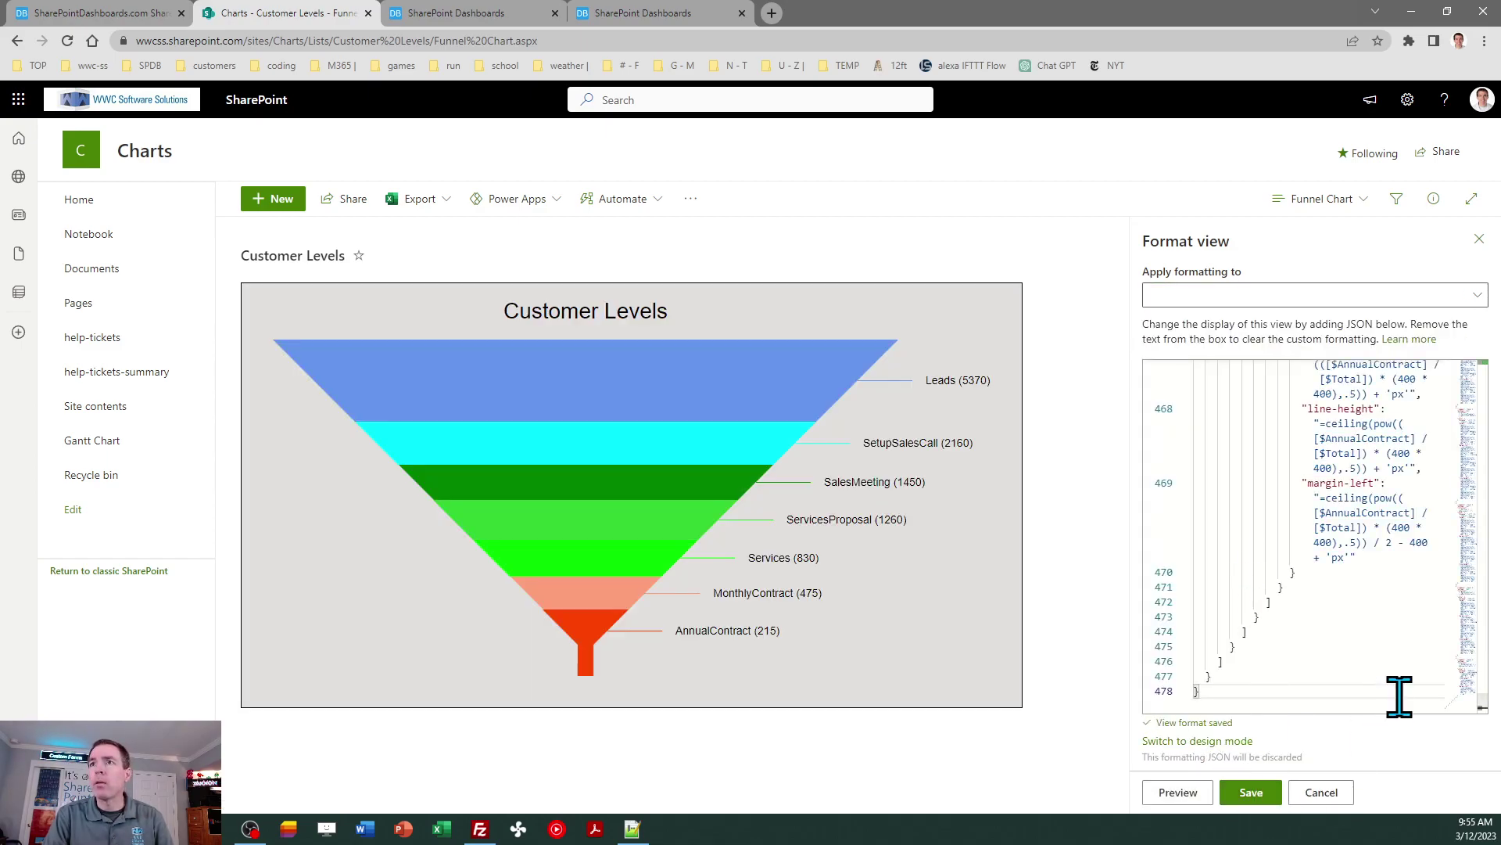